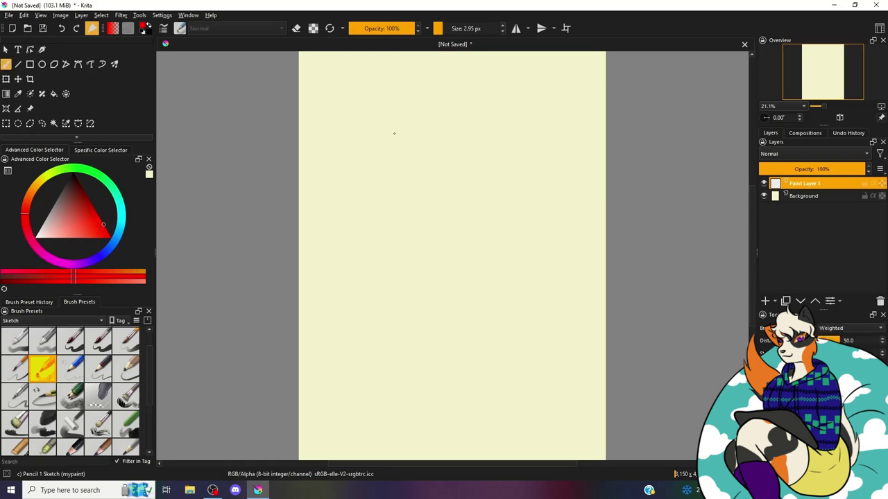
Step: Sketch the head circle, torso outline, a leg, a foot and the figure's right side in red pencil
mouse_move(443, 115)
left_mouse_down()
mouse_move(416, 142)
mouse_move(444, 118)
left_mouse_up()
mouse_move(450, 184)
left_mouse_down()
mouse_move(408, 187)
mouse_move(427, 248)
mouse_move(431, 234)
mouse_move(409, 270)
mouse_move(380, 386)
left_mouse_up()
mouse_move(410, 236)
left_mouse_down()
mouse_move(409, 208)
mouse_move(417, 266)
left_mouse_up()
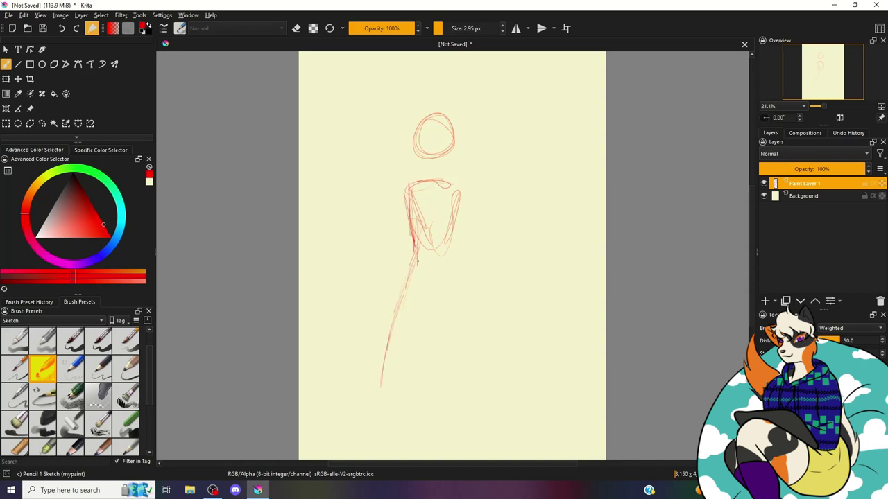
left_click_drag(585, 225, 612, 174)
mouse_move(409, 330)
left_mouse_down()
mouse_move(406, 362)
mouse_move(418, 381)
mouse_move(429, 379)
mouse_move(423, 366)
left_mouse_up()
left_click_drag(472, 208, 493, 333)
mouse_move(488, 278)
left_mouse_down()
mouse_move(496, 337)
mouse_move(514, 372)
mouse_move(542, 373)
mouse_move(508, 341)
left_mouse_up()
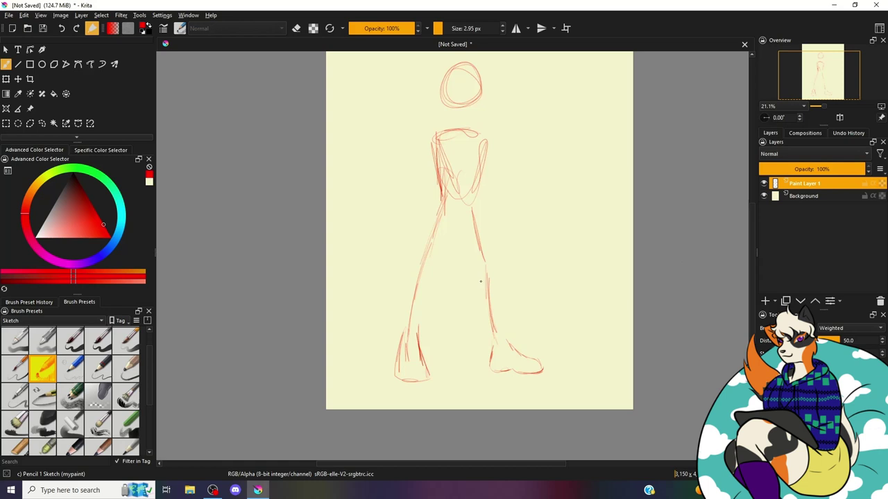
Step: Draw and reinforce the left leg's inner edge and darken the left torso edge
left_click_drag(417, 319, 442, 247)
left_click_drag(432, 272, 446, 241)
left_click_drag(440, 194, 403, 329)
left_click_drag(441, 260, 419, 330)
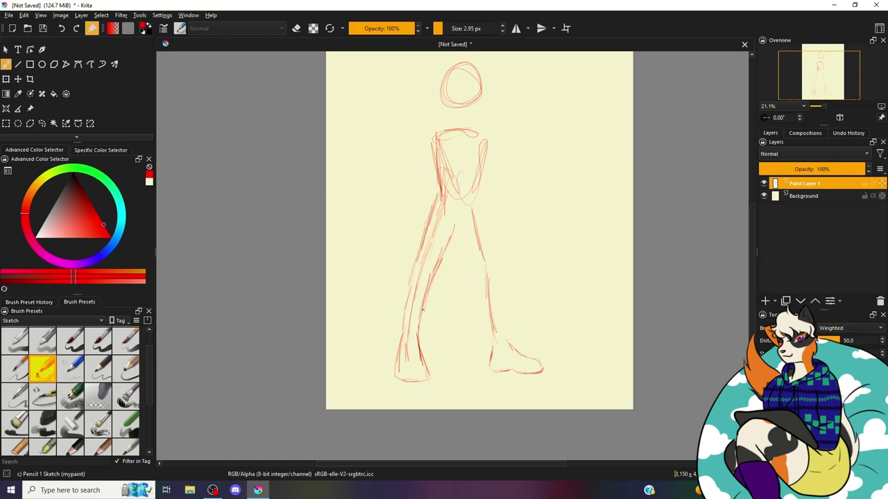
mouse_move(457, 226)
left_mouse_down()
mouse_move(428, 294)
mouse_move(407, 287)
mouse_move(401, 334)
left_mouse_up()
left_click_drag(423, 231, 419, 266)
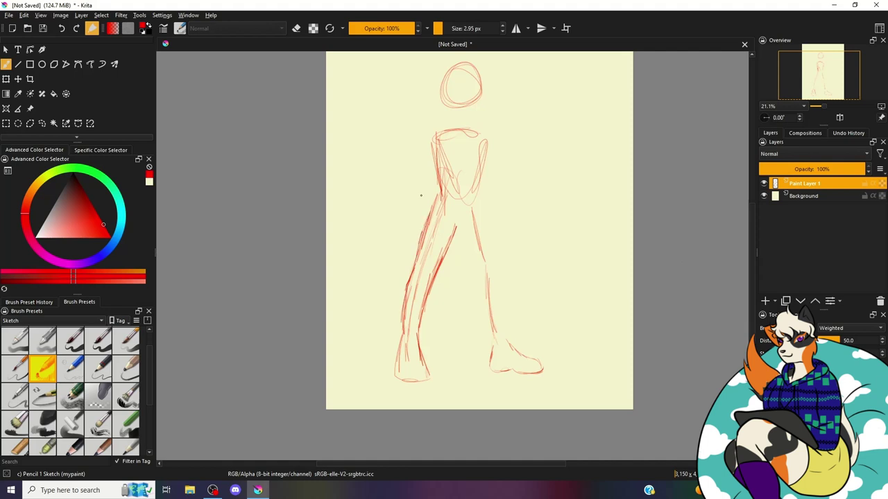
mouse_move(434, 157)
left_mouse_down()
mouse_move(429, 208)
mouse_move(428, 170)
left_mouse_up()
left_click_drag(452, 244, 492, 341)
Step: Outline the right leg's edges and darken the right thigh and torso side
left_click_drag(500, 292, 509, 343)
mouse_move(500, 267)
left_mouse_down()
mouse_move(508, 338)
mouse_move(505, 297)
left_mouse_up()
mouse_move(499, 268)
left_mouse_down()
mouse_move(480, 219)
mouse_move(489, 254)
left_mouse_up()
left_click_drag(484, 176, 477, 215)
left_click_drag(490, 161, 478, 210)
left_click_drag(494, 151, 480, 201)
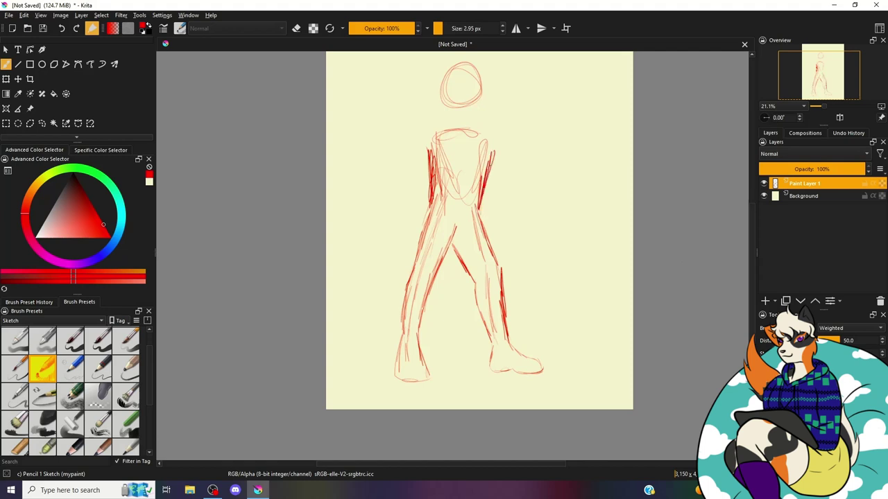
Step: Add the left shoulder, chest line and round right shoulder, a raised fist, and reshape the head
left_click_drag(423, 138, 425, 154)
left_click_drag(442, 144, 467, 191)
left_click_drag(495, 119, 487, 146)
mouse_move(434, 128)
left_mouse_down()
mouse_move(423, 145)
mouse_move(430, 174)
mouse_move(457, 200)
mouse_move(505, 143)
left_mouse_up()
mouse_move(488, 133)
left_mouse_down()
mouse_move(503, 124)
mouse_move(453, 181)
mouse_move(466, 161)
mouse_move(455, 162)
mouse_move(502, 116)
mouse_move(499, 128)
left_mouse_up()
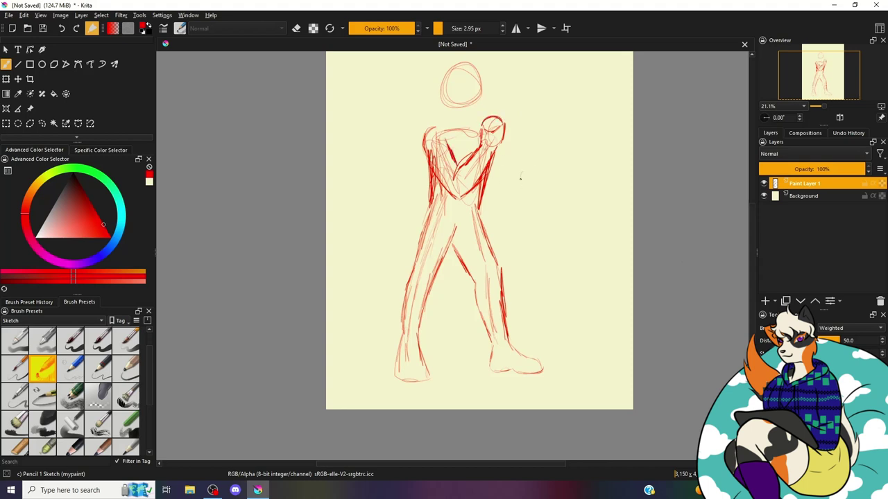
mouse_move(520, 179)
left_mouse_down()
mouse_move(509, 170)
mouse_move(529, 163)
mouse_move(513, 185)
mouse_move(527, 163)
left_mouse_up()
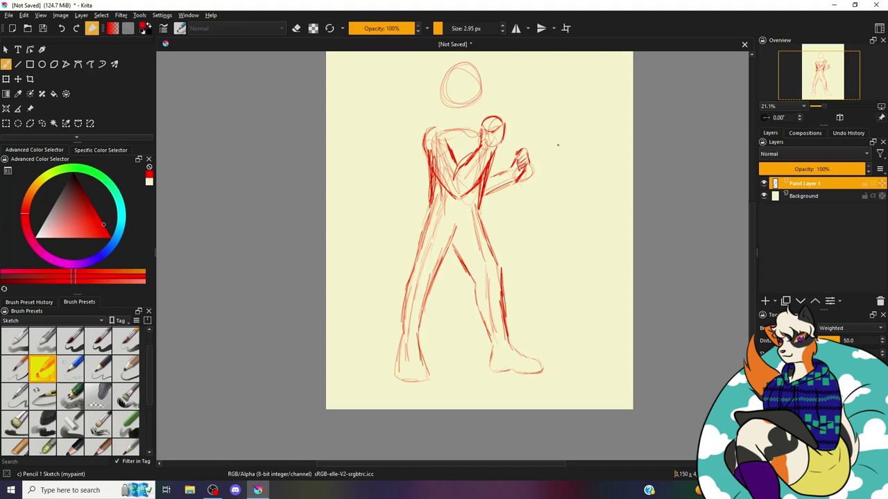
left_click_drag(495, 156, 489, 177)
mouse_move(474, 77)
left_mouse_down()
mouse_move(490, 104)
mouse_move(496, 99)
mouse_move(486, 93)
left_mouse_up()
Step: Draw two pointed ears, the neck and spiky hair across the top of the head
left_click_drag(541, 82, 536, 119)
left_click_drag(441, 166, 470, 154)
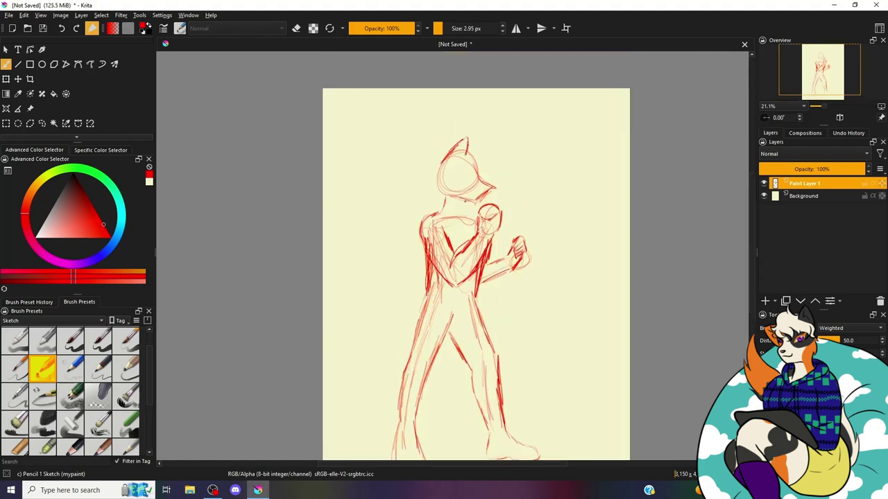
left_click_drag(464, 200, 469, 211)
mouse_move(451, 153)
left_mouse_down()
mouse_move(466, 147)
mouse_move(488, 175)
mouse_move(480, 163)
left_mouse_up()
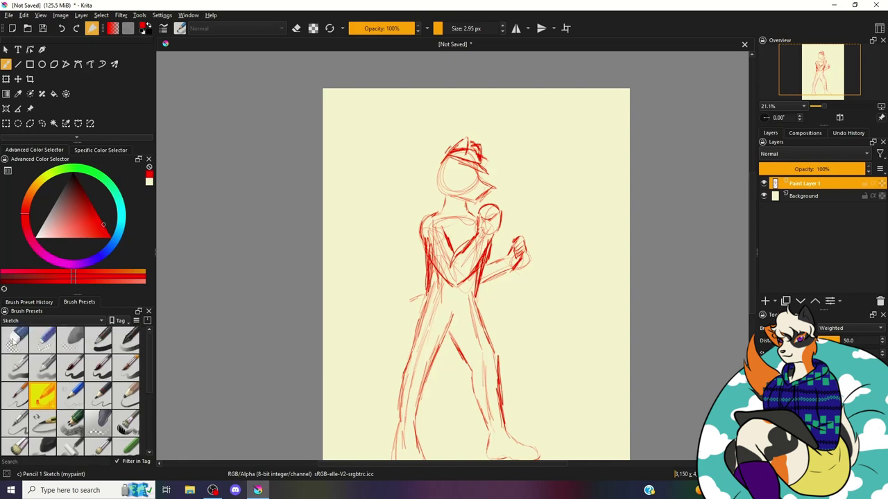
Step: Toggle the eraser, fit the page in view, widen the canvas area and reselect Pencil 1 Sketch
key("e")
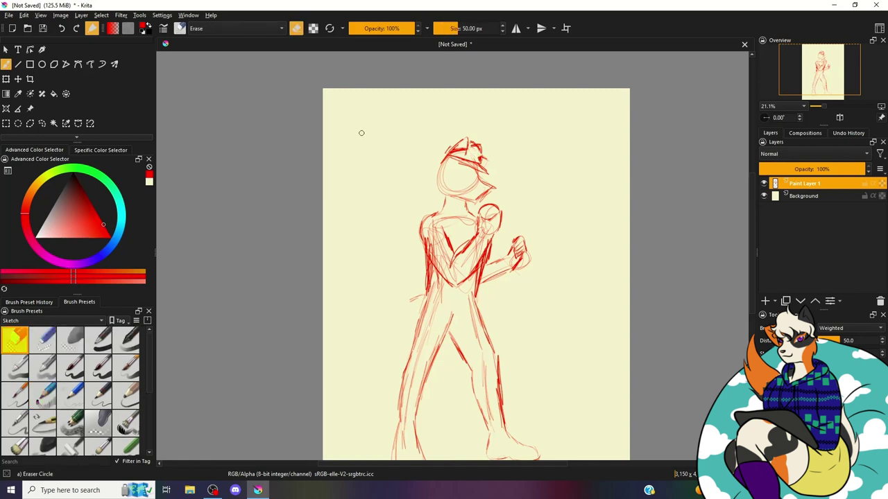
left_click(149, 453)
scroll(148, 444, "up", 2)
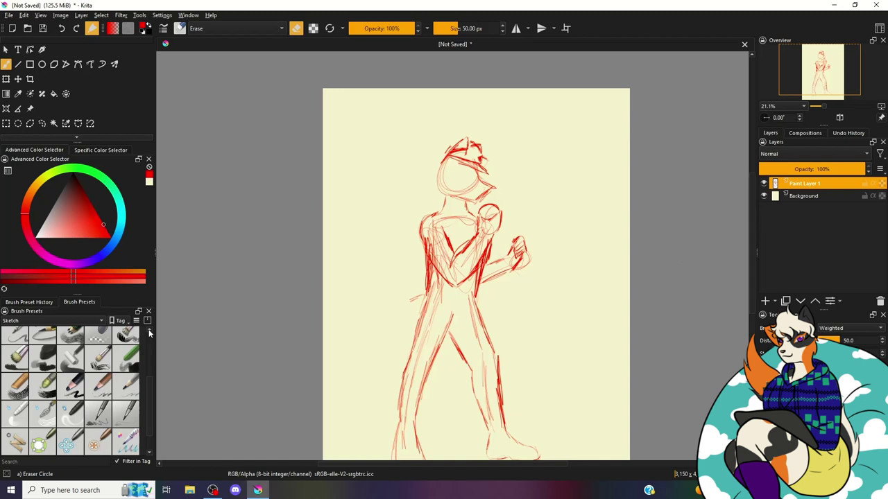
key("2")
left_click_drag(156, 253, 129, 254)
scroll(139, 375, "up", 3)
left_click(97, 387)
Step: Sketch the shirt collar, the left shoulder and upper arm, and the right forearm and chest
left_click_drag(62, 141, 62, 154)
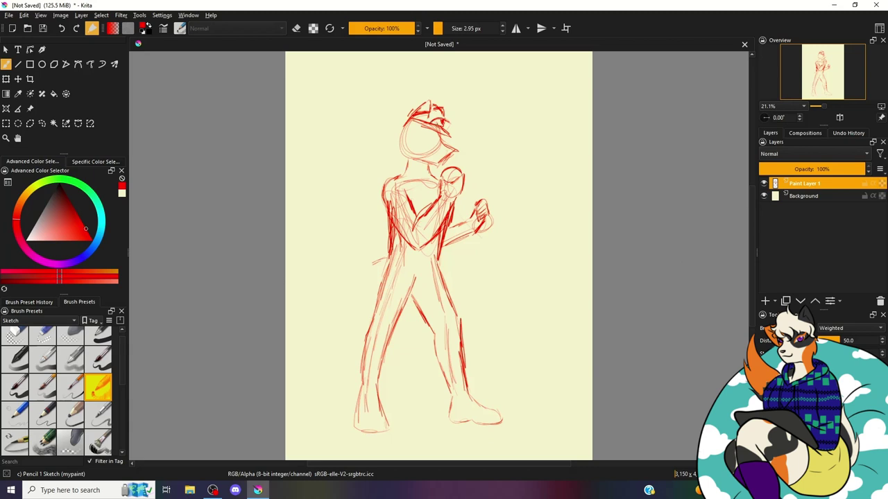
left_click_drag(405, 177, 425, 169)
mouse_move(428, 170)
left_mouse_down()
mouse_move(433, 186)
mouse_move(405, 185)
left_mouse_up()
mouse_move(401, 165)
left_mouse_down()
mouse_move(406, 187)
mouse_move(427, 181)
mouse_move(418, 206)
mouse_move(428, 201)
mouse_move(406, 194)
left_mouse_up()
mouse_move(389, 201)
left_mouse_down()
mouse_move(406, 210)
mouse_move(383, 217)
left_mouse_up()
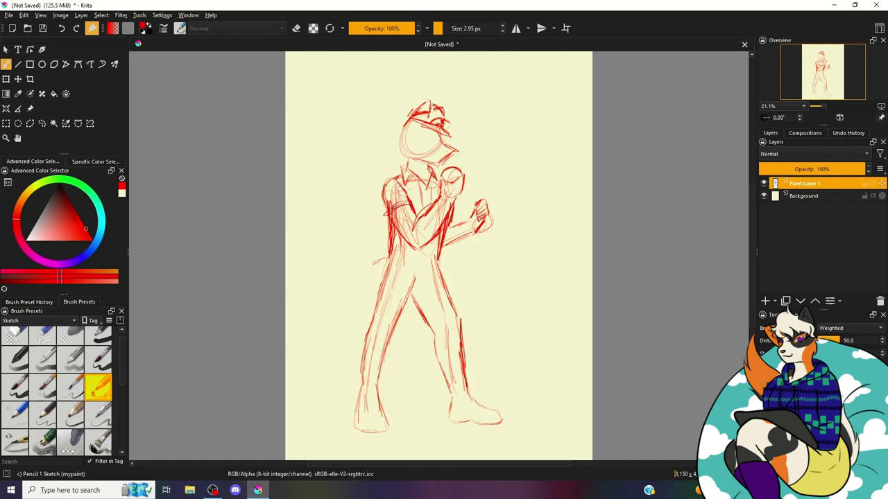
mouse_move(452, 197)
left_mouse_down()
mouse_move(433, 206)
mouse_move(437, 215)
left_mouse_up()
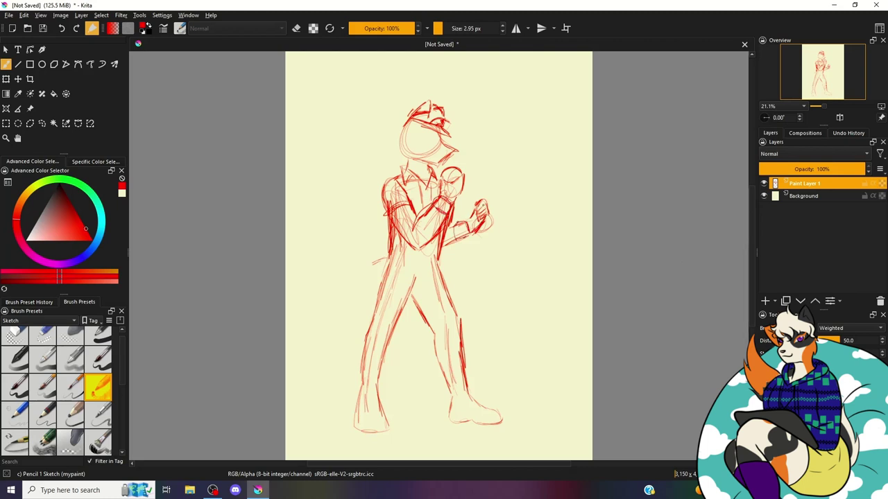
Step: Outline the figure's left side with a hand, refine the left shoulder and draw the waistline
left_click_drag(378, 197, 375, 247)
left_click_drag(376, 215, 387, 256)
mouse_move(380, 223)
left_mouse_down()
mouse_move(372, 236)
mouse_move(382, 244)
left_mouse_up()
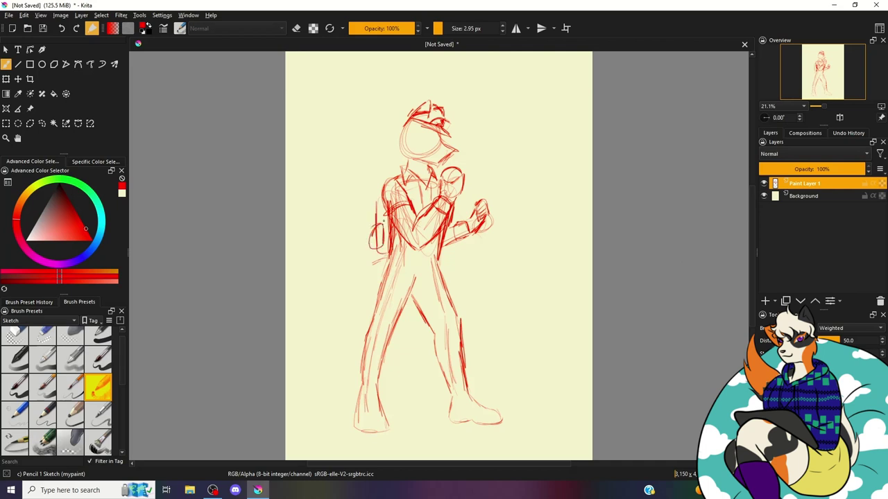
left_click_drag(378, 198, 377, 183)
left_click_drag(375, 190, 387, 178)
left_click_drag(397, 261, 434, 260)
Step: Redraw the left leg and foot from hip down, and sketch the right foot and shin
mouse_move(356, 403)
left_mouse_down()
mouse_move(380, 406)
mouse_move(386, 339)
left_mouse_up()
left_click_drag(382, 263, 357, 409)
left_click_drag(452, 404, 477, 410)
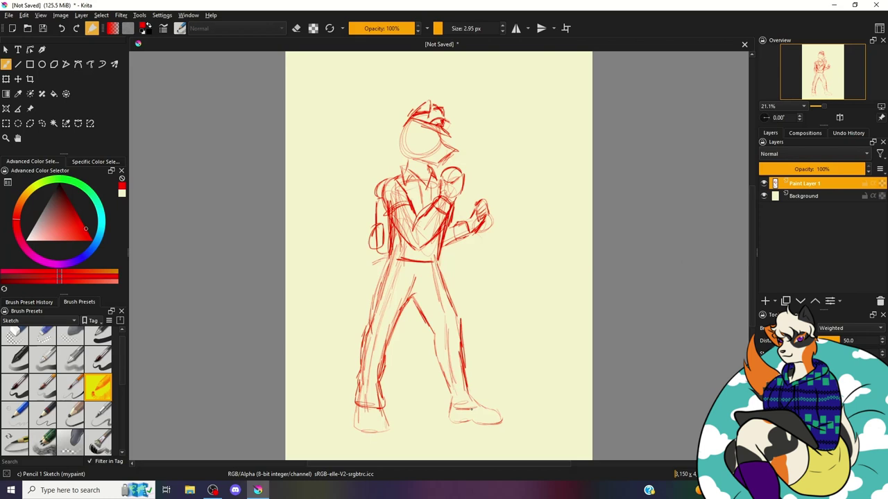
mouse_move(464, 373)
left_mouse_down()
mouse_move(485, 408)
mouse_move(451, 409)
left_mouse_up()
Step: Refine the right leg's shin and thigh lines, redraw the left foot and define the jaw
left_click_drag(459, 340, 475, 387)
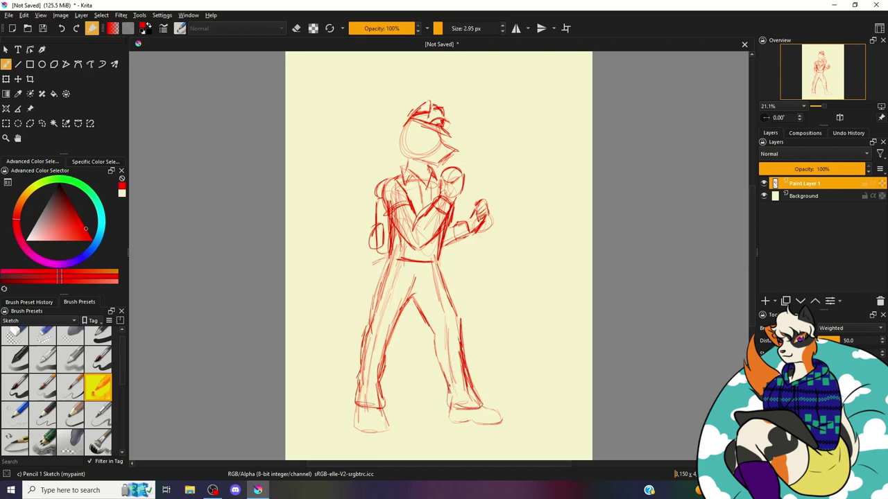
left_click_drag(445, 359, 450, 401)
mouse_move(431, 327)
left_mouse_down()
mouse_move(445, 371)
mouse_move(404, 269)
left_mouse_up()
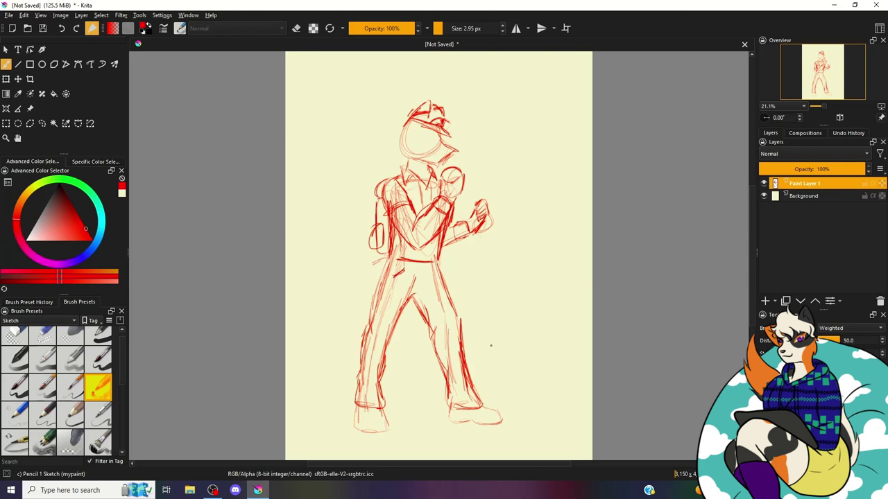
left_click_drag(355, 419, 385, 414)
left_click_drag(368, 407, 354, 410)
left_click_drag(451, 143, 452, 150)
scroll(429, 139, "up", 2)
scroll(430, 139, "up", 1)
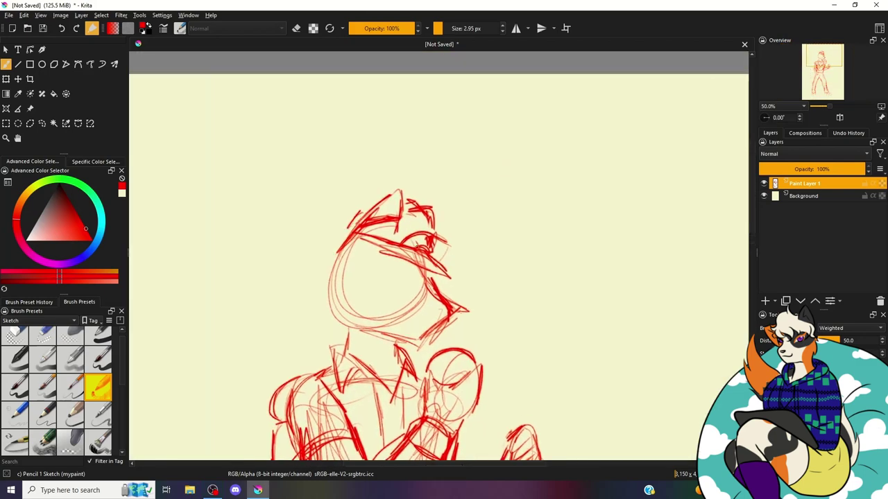
Step: Add a jaw stroke and strengthen the left side of the head and neck
left_click_drag(389, 255, 453, 281)
left_click_drag(325, 254, 336, 282)
left_click_drag(344, 215, 336, 324)
left_click_drag(346, 289, 338, 330)
mouse_move(340, 322)
left_mouse_down()
mouse_move(336, 348)
mouse_move(327, 340)
left_mouse_up()
mouse_move(323, 314)
left_mouse_down()
mouse_move(327, 281)
mouse_move(386, 297)
mouse_move(366, 290)
left_mouse_up()
Step: Redraw the chin and jaw line, add an eyebrow, face strands and faint cheek strokes
mouse_move(457, 306)
left_mouse_down()
mouse_move(425, 341)
mouse_move(434, 334)
mouse_move(437, 350)
mouse_move(455, 319)
left_mouse_up()
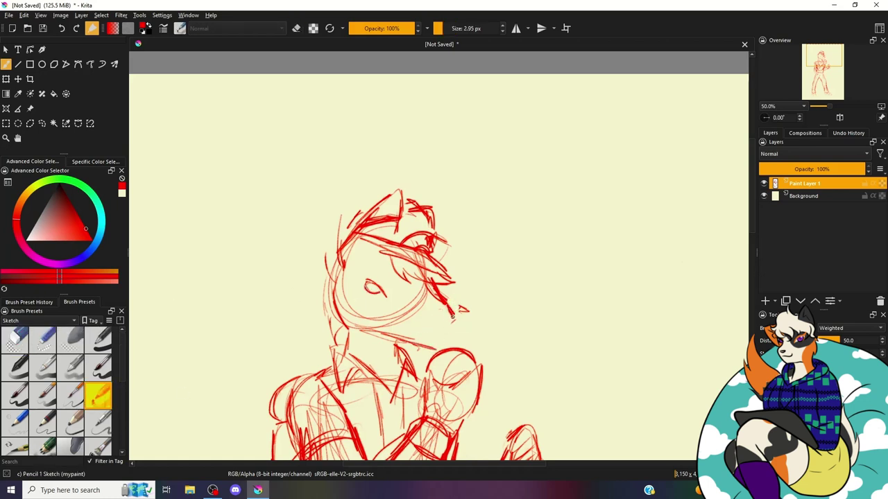
left_click_drag(422, 346, 440, 351)
mouse_move(452, 316)
left_mouse_down()
mouse_move(423, 285)
mouse_move(453, 326)
mouse_move(433, 346)
left_mouse_up()
mouse_move(390, 280)
left_mouse_down()
mouse_move(367, 270)
mouse_move(420, 302)
mouse_move(427, 318)
mouse_move(355, 305)
mouse_move(360, 323)
mouse_move(378, 316)
mouse_move(382, 328)
mouse_move(377, 318)
mouse_move(362, 326)
left_mouse_up()
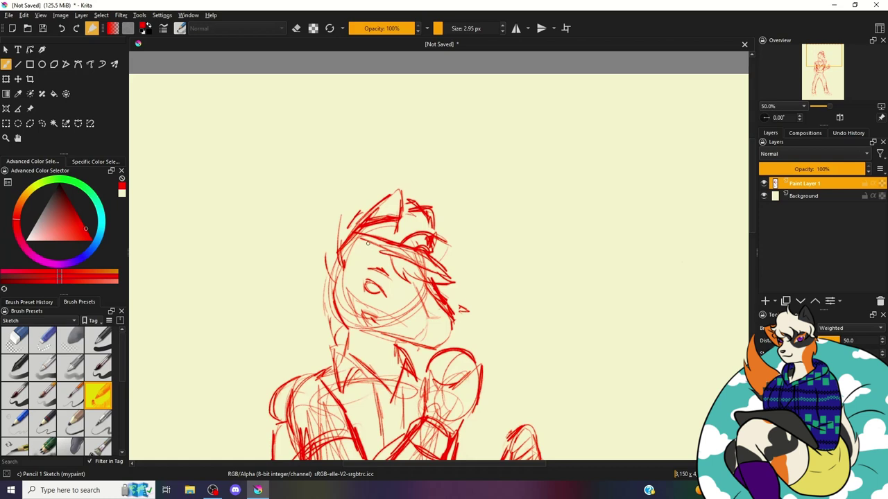
left_click_drag(367, 243, 352, 291)
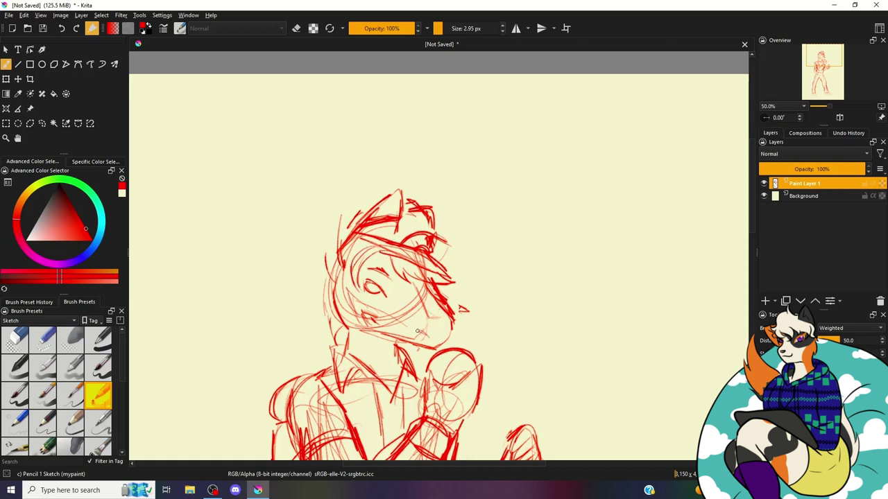
left_click_drag(407, 326, 427, 336)
mouse_move(386, 298)
left_mouse_down()
mouse_move(403, 307)
mouse_move(414, 301)
mouse_move(399, 337)
left_mouse_up()
Step: Pick blue for muzzle marks, then return to red and trace the left leg outline
left_click(87, 253)
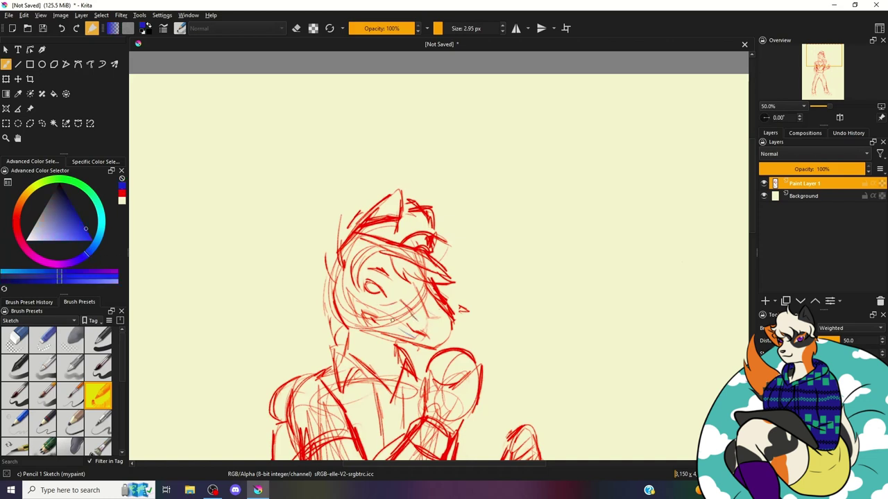
key("x")
scroll(286, 274, "down", 5)
mouse_move(295, 259)
left_mouse_down()
mouse_move(247, 333)
mouse_move(247, 394)
left_mouse_up()
left_click_drag(333, 402, 358, 454)
mouse_move(339, 387)
left_mouse_down()
mouse_move(371, 453)
mouse_move(340, 385)
left_mouse_up()
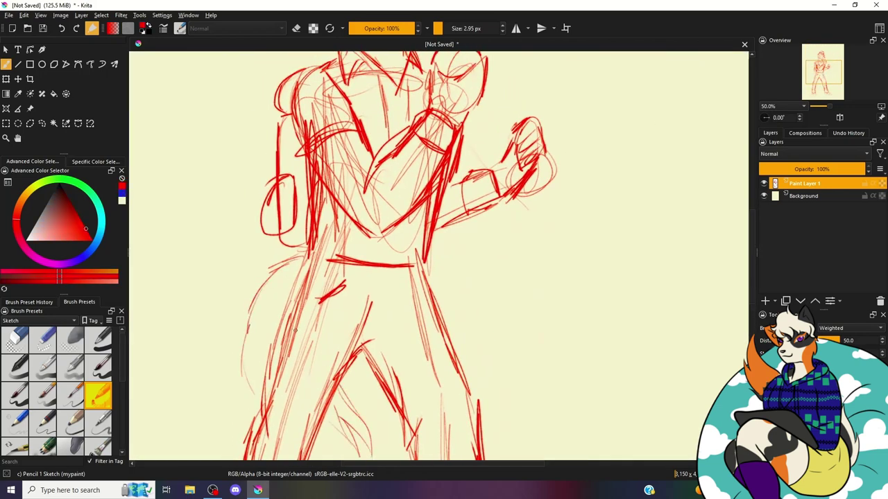
Step: Sketch the left hip, thigh and tail curve, adding short strokes to the legs
mouse_move(278, 266)
left_mouse_down()
mouse_move(229, 332)
mouse_move(256, 401)
left_mouse_up()
left_click_drag(319, 437, 361, 458)
scroll(437, 257, "down", 5)
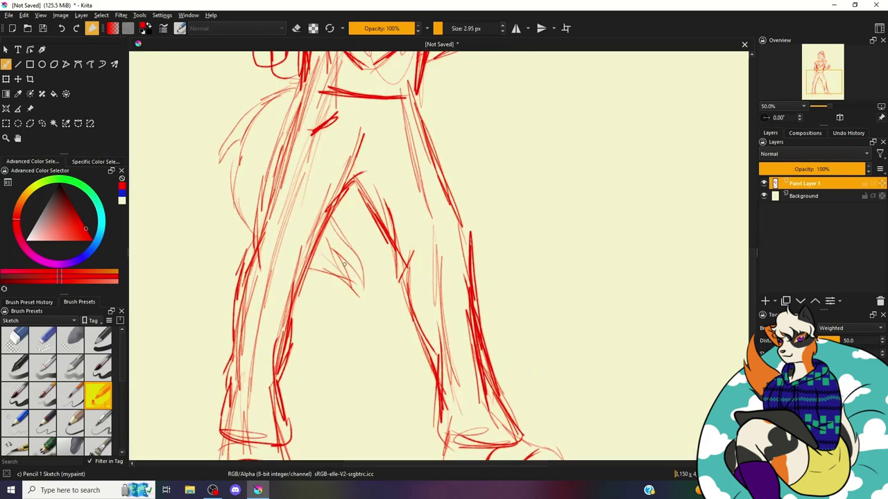
left_click_drag(332, 254, 362, 310)
left_click_drag(360, 250, 333, 291)
left_click(807, 79)
scroll(806, 79, "down", 2)
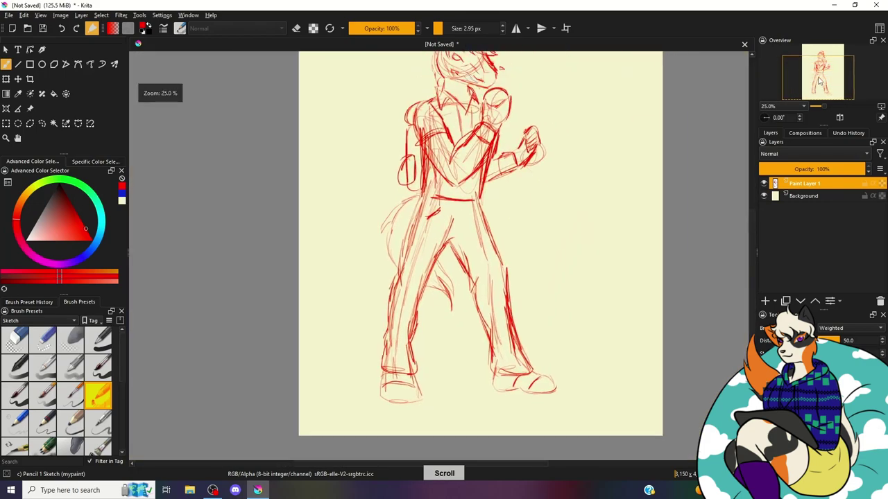
scroll(815, 59, "up", 3)
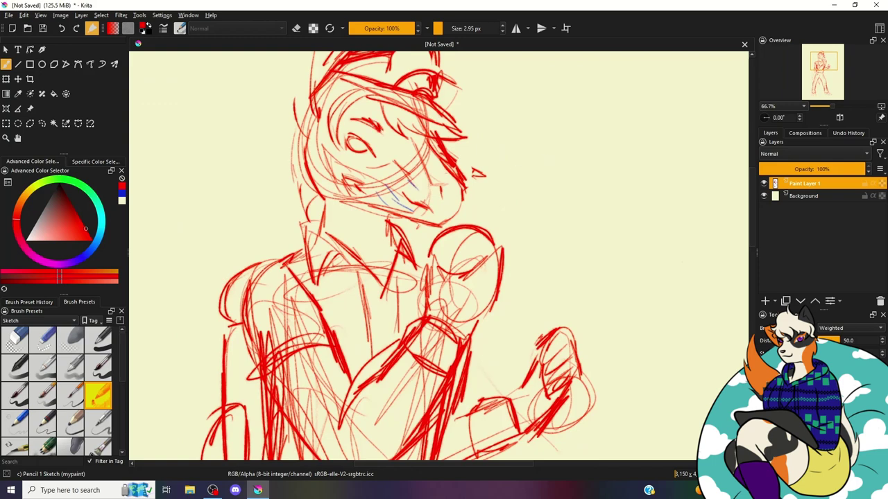
scroll(820, 69, "up", 3)
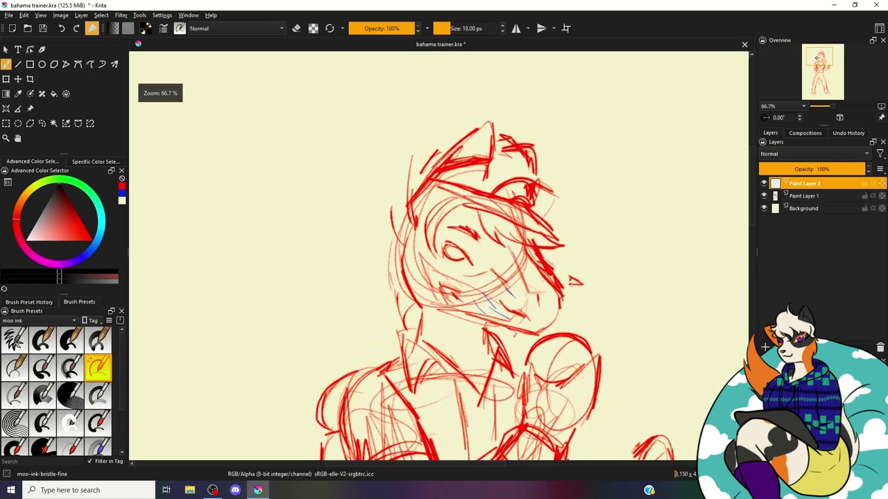
Step: Ink the cap brim and top, the ear beside it and hair strands under the brim
mouse_move(482, 201)
left_mouse_down()
mouse_move(493, 135)
mouse_move(438, 189)
mouse_move(565, 260)
mouse_move(441, 190)
left_mouse_up()
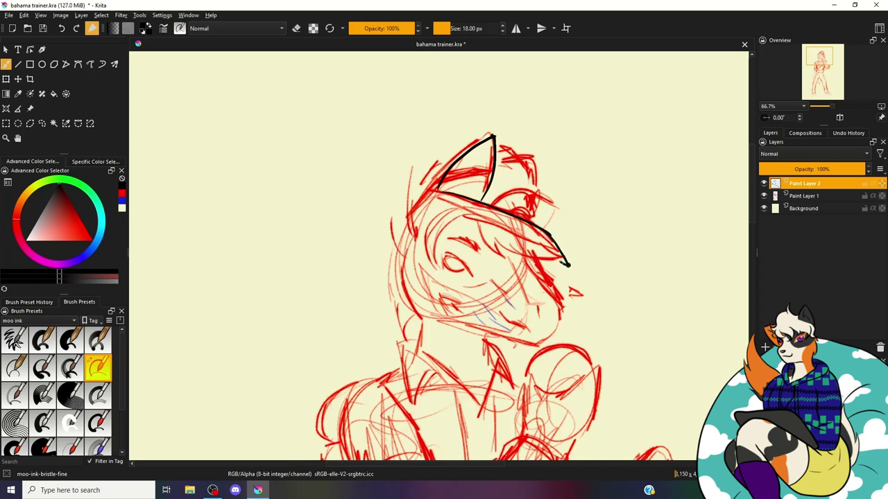
mouse_move(540, 215)
left_mouse_down()
mouse_move(538, 229)
mouse_move(543, 170)
mouse_move(497, 155)
left_mouse_up()
left_click_drag(454, 158, 424, 191)
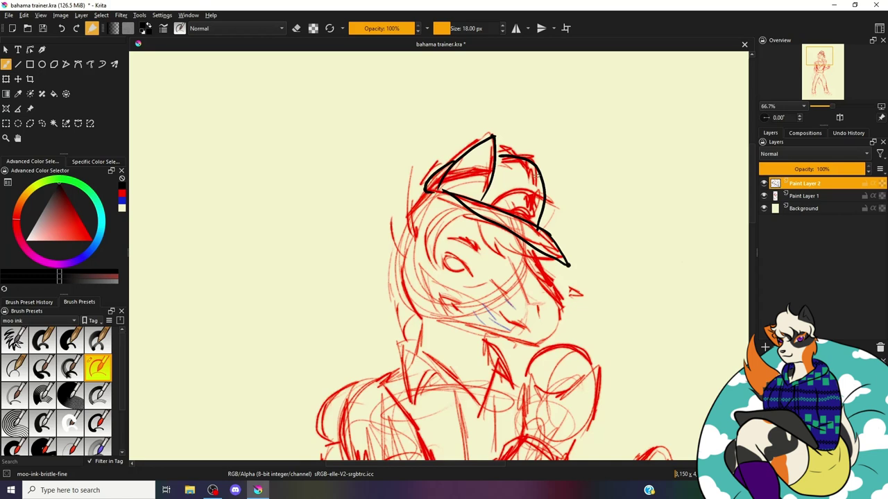
mouse_move(506, 210)
left_mouse_down()
mouse_move(542, 206)
mouse_move(539, 218)
mouse_move(566, 202)
mouse_move(552, 230)
left_mouse_up()
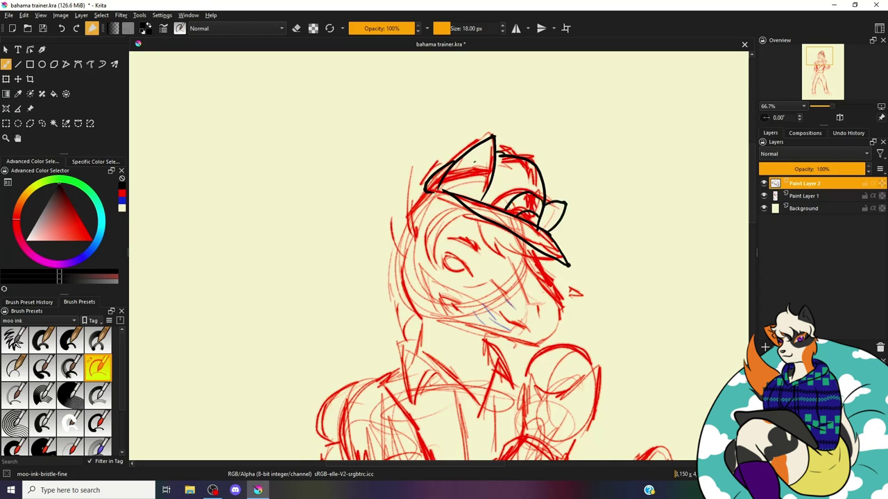
mouse_move(459, 193)
left_mouse_down()
mouse_move(475, 192)
mouse_move(436, 269)
left_mouse_up()
left_click_drag(441, 222, 434, 254)
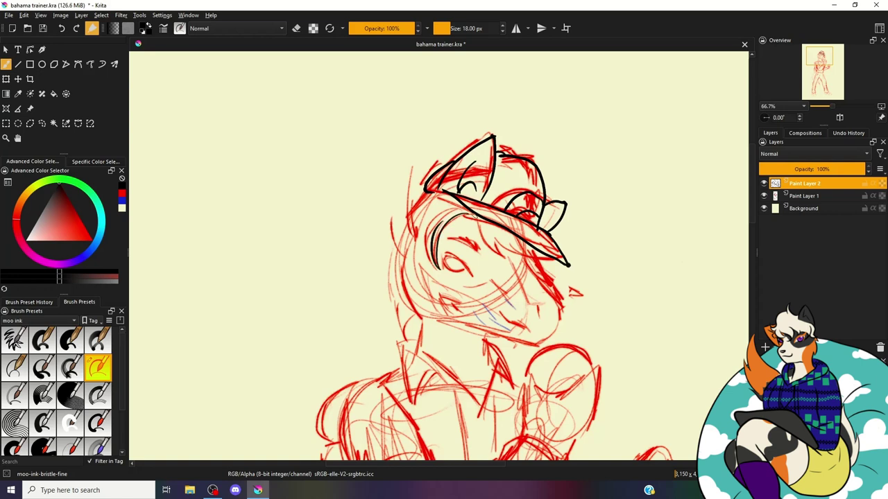
mouse_move(473, 213)
left_mouse_down()
mouse_move(497, 254)
mouse_move(549, 276)
left_mouse_up()
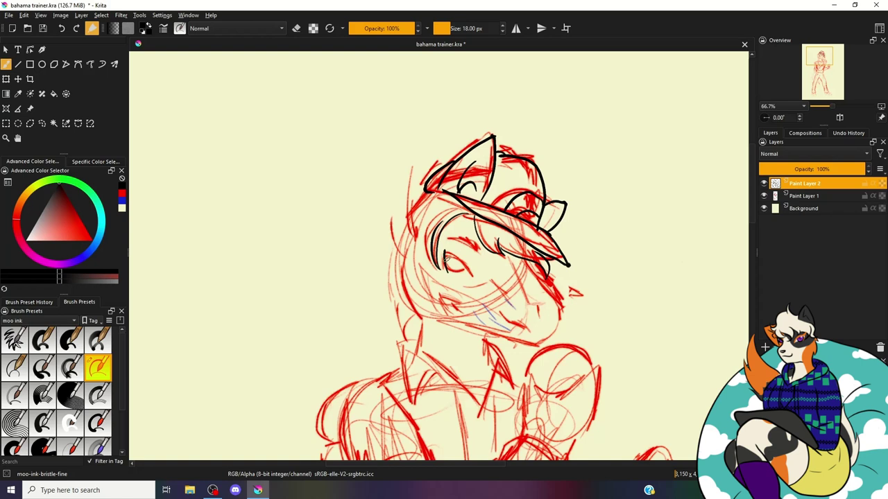
Step: Ink the eye, the hair on the left, the outer head curve and the neck's left line
mouse_move(447, 253)
left_mouse_down()
mouse_move(472, 275)
mouse_move(466, 263)
mouse_move(479, 251)
mouse_move(472, 242)
mouse_move(478, 252)
left_mouse_up()
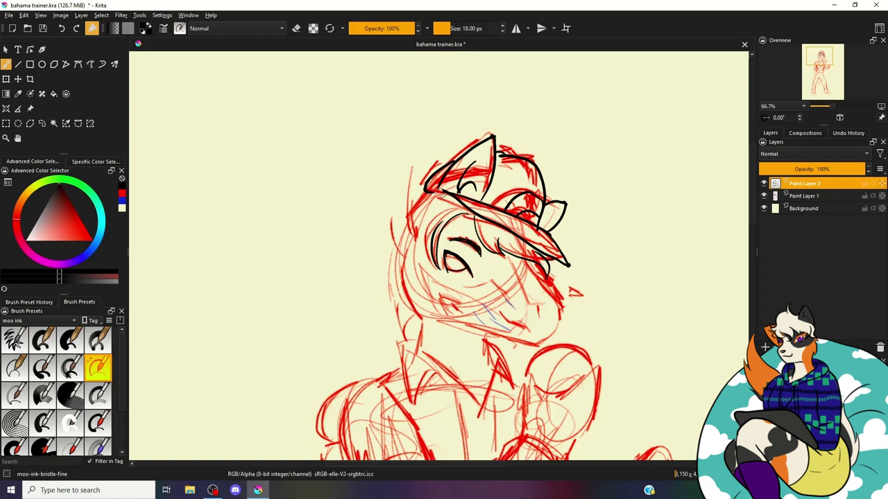
mouse_move(450, 193)
left_mouse_down()
mouse_move(429, 215)
mouse_move(435, 243)
left_mouse_up()
left_click_drag(424, 184, 419, 192)
left_click_drag(422, 159, 418, 235)
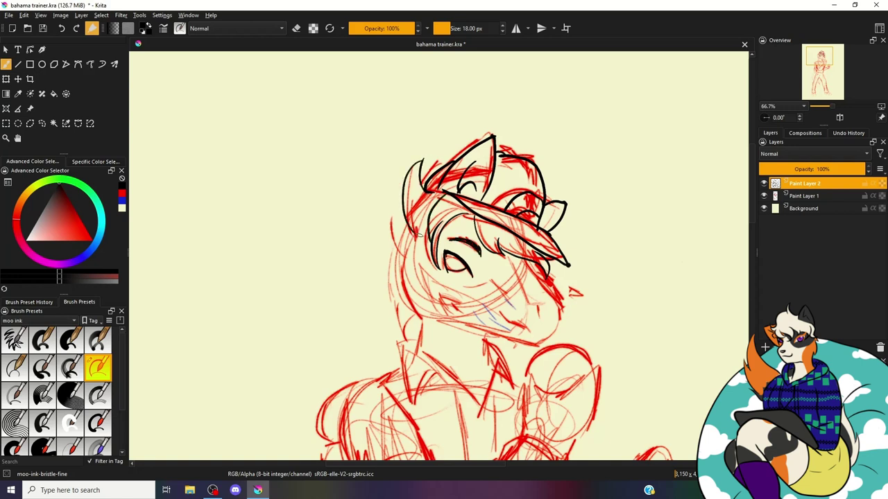
mouse_move(416, 206)
left_mouse_down()
mouse_move(392, 234)
mouse_move(385, 287)
mouse_move(411, 333)
left_mouse_up()
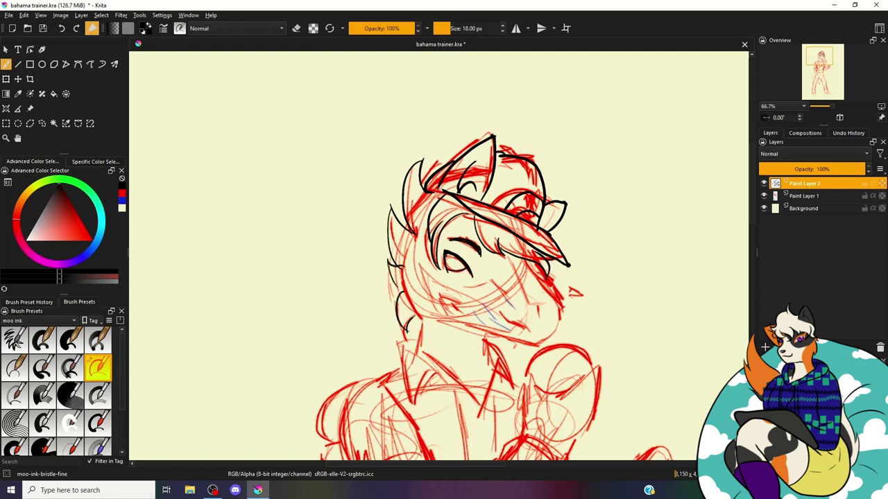
left_click_drag(430, 201, 421, 354)
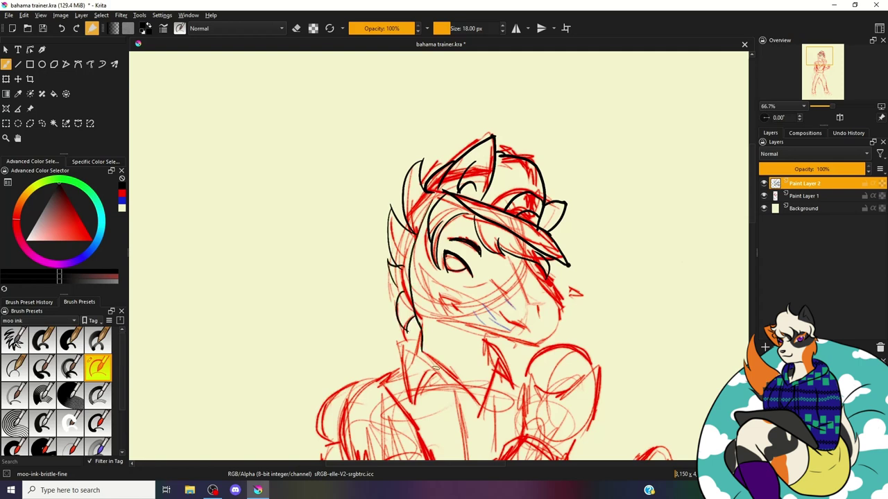
Step: Ink the jawline, the muzzle's mouth line, and the neck and collar edges
mouse_move(424, 292)
left_mouse_down()
mouse_move(451, 321)
mouse_move(532, 345)
mouse_move(557, 322)
mouse_move(530, 266)
left_mouse_up()
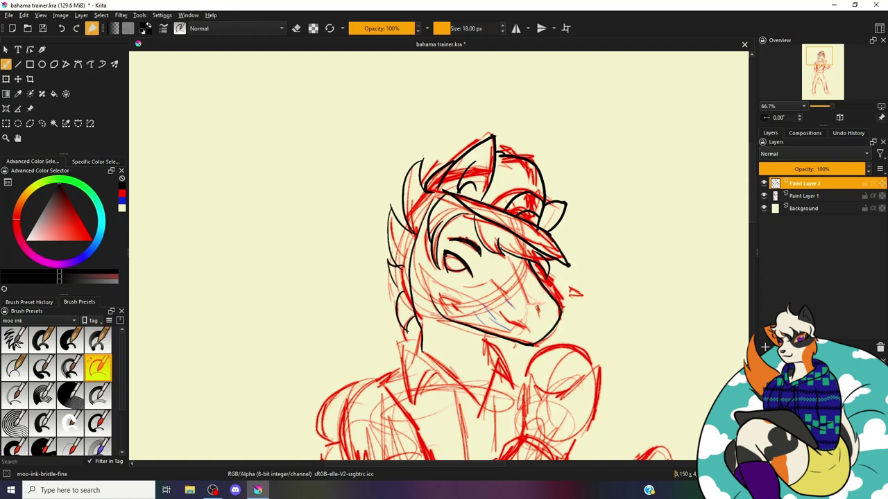
mouse_move(503, 319)
left_mouse_down()
mouse_move(530, 330)
mouse_move(491, 380)
mouse_move(483, 415)
left_mouse_up()
left_click_drag(500, 358, 514, 390)
left_click_drag(489, 343, 505, 357)
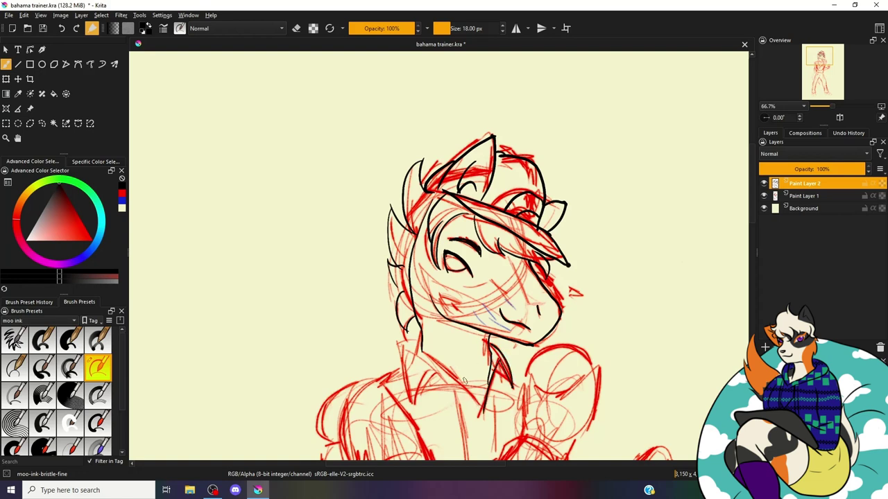
mouse_move(485, 409)
left_mouse_down()
mouse_move(421, 355)
mouse_move(401, 371)
mouse_move(410, 412)
mouse_move(440, 374)
left_mouse_up()
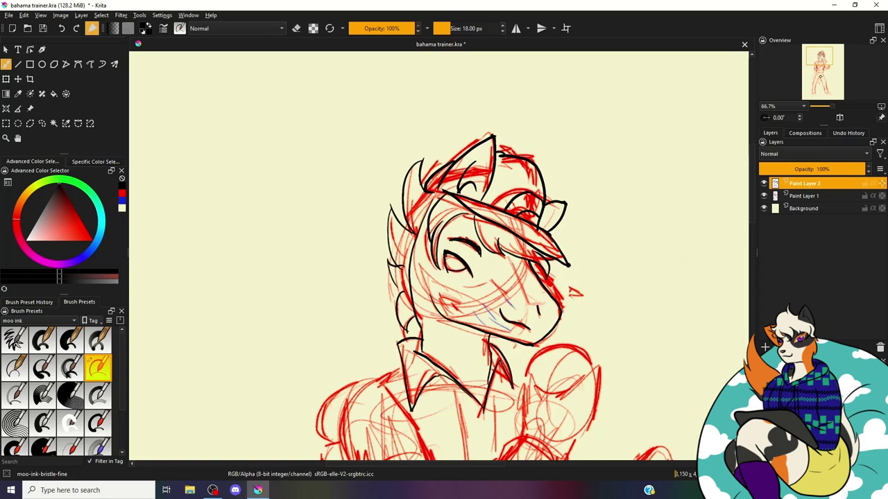
key("minus")
Step: Ink the left shoulder, a torso line and the top of the fist, saving the drawing
mouse_move(509, 202)
left_mouse_down()
mouse_move(474, 221)
mouse_move(462, 267)
mouse_move(470, 302)
mouse_move(527, 280)
mouse_move(490, 215)
left_mouse_up()
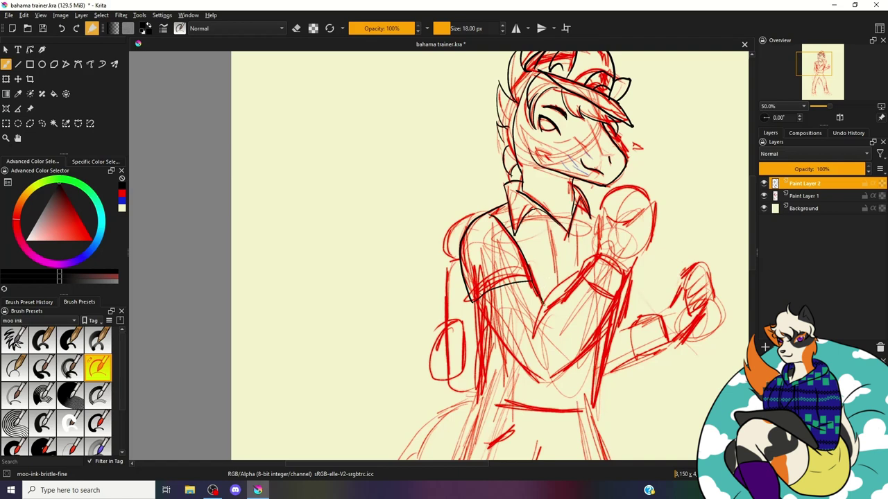
mouse_move(473, 301)
left_mouse_down()
mouse_move(533, 384)
mouse_move(586, 346)
mouse_move(614, 294)
left_mouse_up()
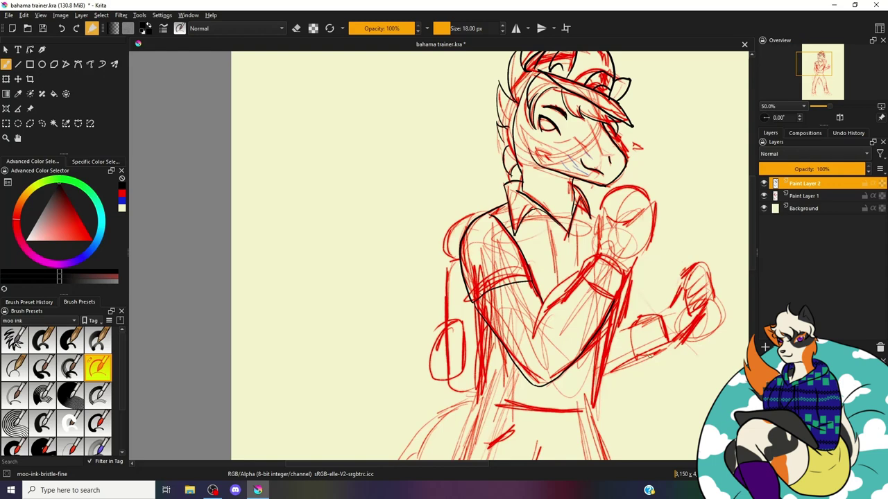
mouse_move(591, 221)
left_mouse_down()
mouse_move(486, 263)
mouse_move(507, 330)
mouse_move(559, 305)
mouse_move(534, 373)
mouse_move(484, 383)
mouse_move(513, 398)
mouse_move(534, 377)
left_mouse_up()
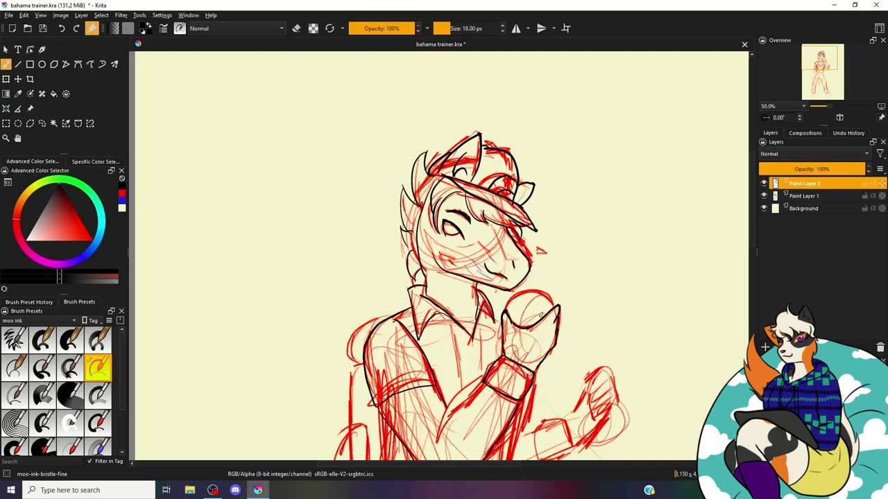
left_click_drag(506, 309, 541, 297)
key("ctrl+s")
left_click_drag(522, 327, 543, 325)
mouse_move(485, 366)
left_mouse_down()
mouse_move(554, 248)
mouse_move(518, 291)
left_mouse_up()
key("ctrl+s")
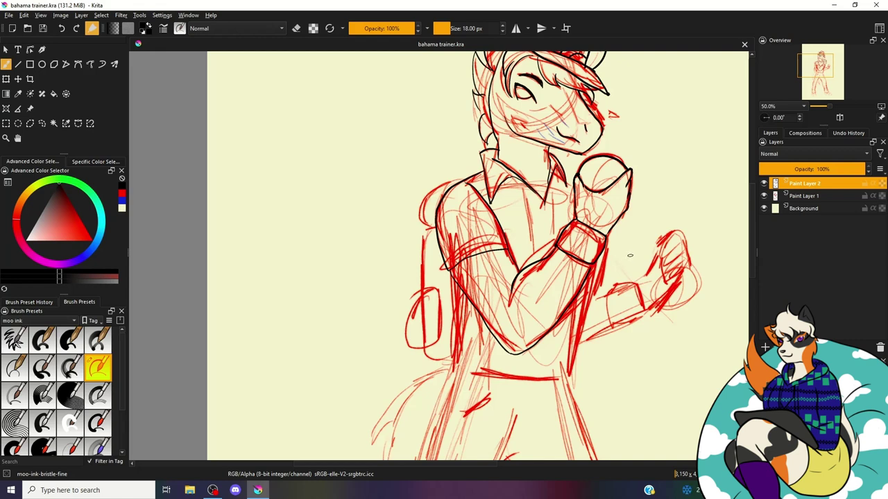
Step: Ink the forearm, the torso's right side, the forearm cuff and the raised hand's fingers
left_click_drag(554, 248, 512, 293)
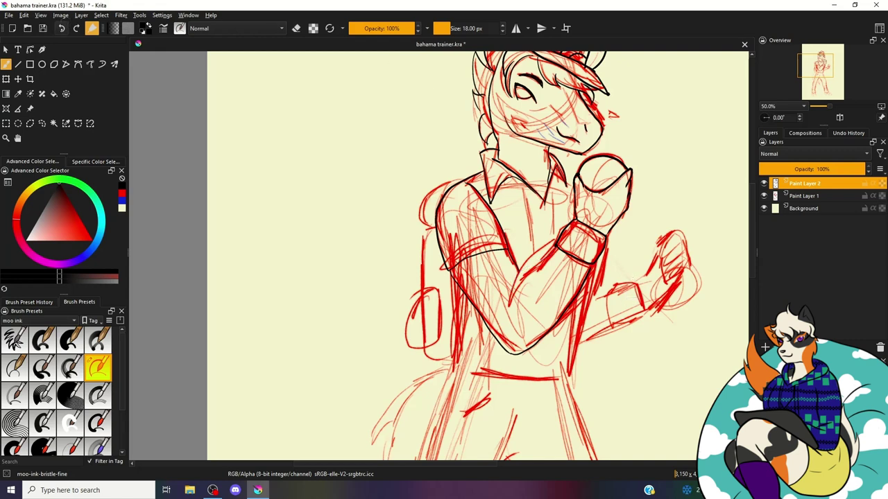
mouse_move(541, 262)
left_mouse_down()
mouse_move(516, 282)
mouse_move(511, 301)
left_mouse_up()
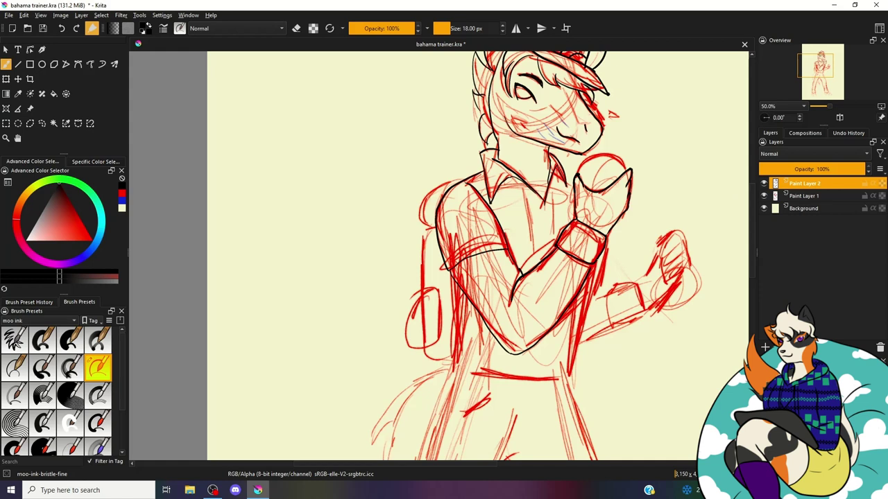
left_click_drag(598, 260, 569, 378)
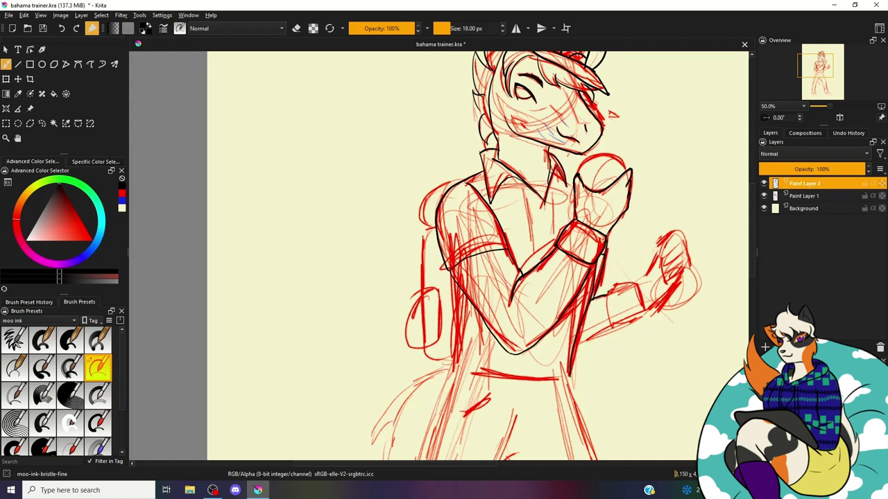
mouse_move(607, 292)
left_mouse_down()
mouse_move(638, 318)
mouse_move(641, 281)
left_mouse_up()
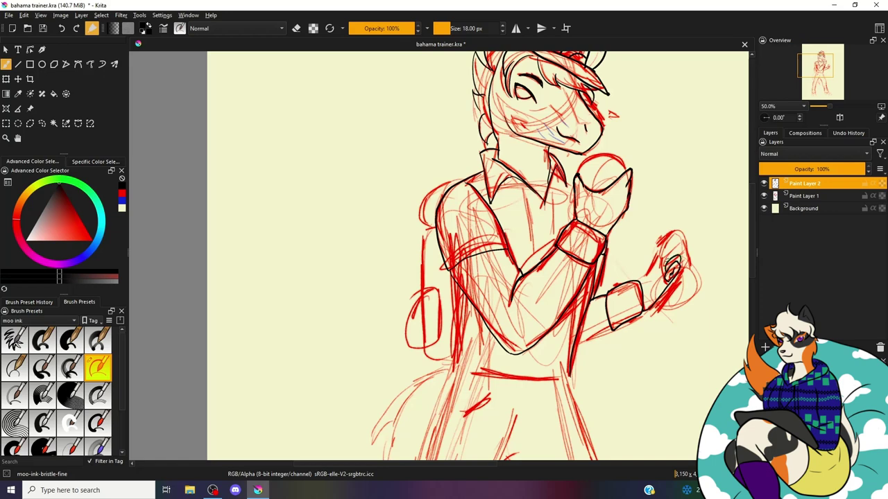
left_click_drag(664, 265, 670, 249)
left_click_drag(668, 252, 680, 247)
Step: Ink the torso's left edge, the left shoulder and arm, and the backpack pouch and strap
left_click_drag(565, 287, 629, 131)
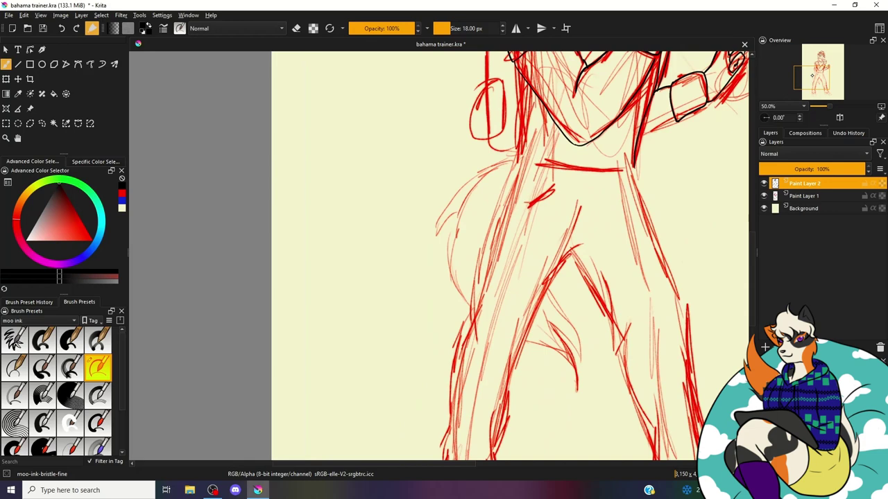
mouse_move(522, 132)
left_mouse_down()
mouse_move(516, 208)
mouse_move(621, 226)
left_mouse_up()
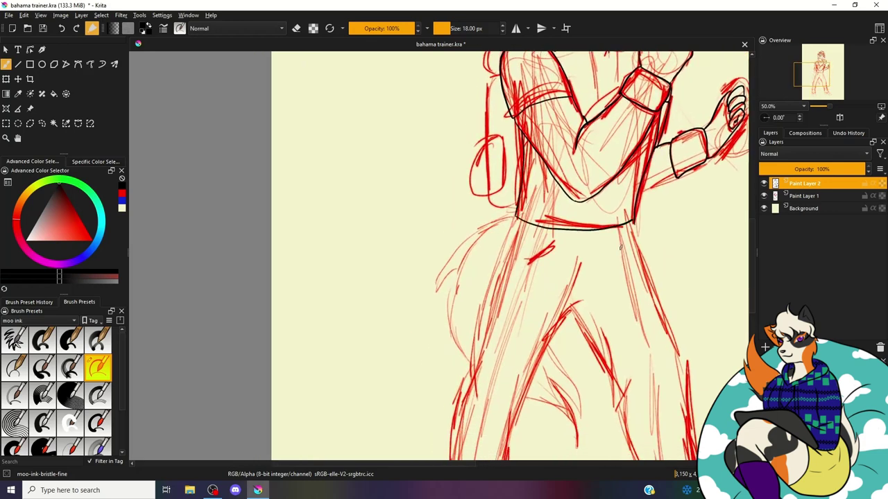
left_click_drag(485, 208, 573, 351)
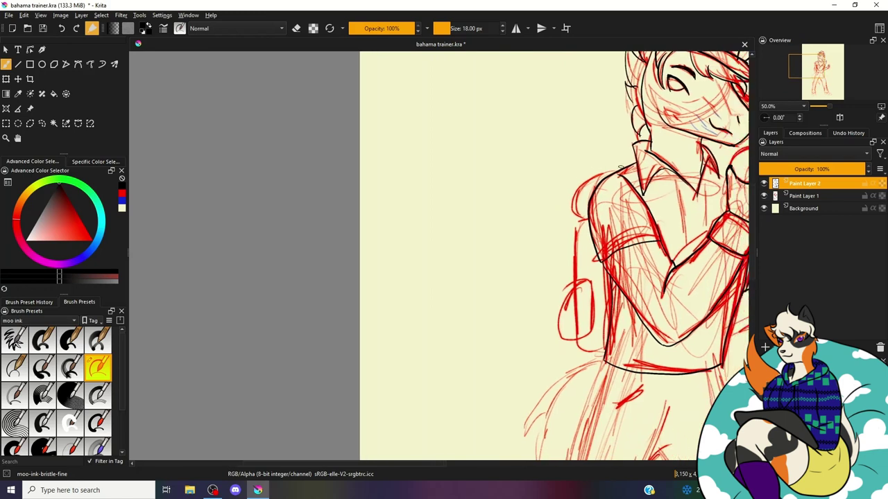
mouse_move(621, 167)
left_mouse_down()
mouse_move(586, 179)
mouse_move(583, 218)
left_mouse_up()
mouse_move(583, 278)
left_mouse_down()
mouse_move(561, 337)
mouse_move(593, 287)
mouse_move(590, 277)
left_mouse_up()
left_click_drag(584, 216, 574, 281)
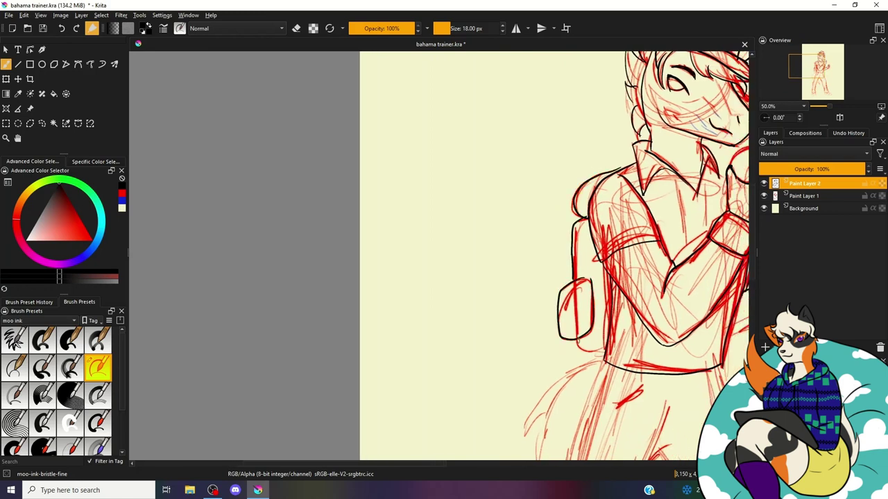
left_click_drag(578, 338, 606, 354)
scroll(555, 257, "down", 5)
Step: Ink the left leg's outer line down to the foot and outline the left hoof
mouse_move(616, 200)
left_mouse_down()
mouse_move(539, 307)
mouse_move(516, 416)
left_mouse_up()
mouse_move(540, 122)
left_mouse_down()
mouse_move(510, 185)
mouse_move(496, 306)
left_mouse_up()
left_click_drag(496, 263, 472, 399)
scroll(520, 256, "down", 5)
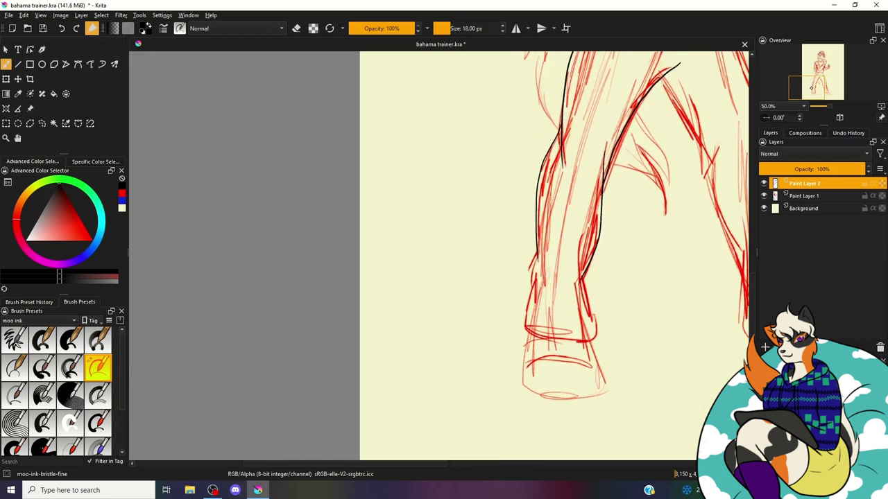
mouse_move(530, 253)
left_mouse_down()
mouse_move(516, 324)
mouse_move(577, 339)
mouse_move(577, 280)
left_mouse_up()
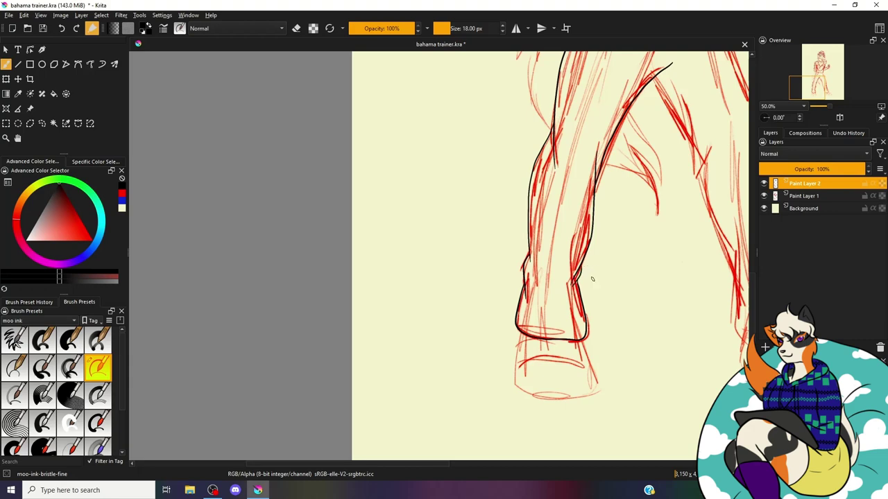
mouse_move(519, 330)
left_mouse_down()
mouse_move(515, 392)
mouse_move(591, 385)
mouse_move(577, 335)
left_mouse_up()
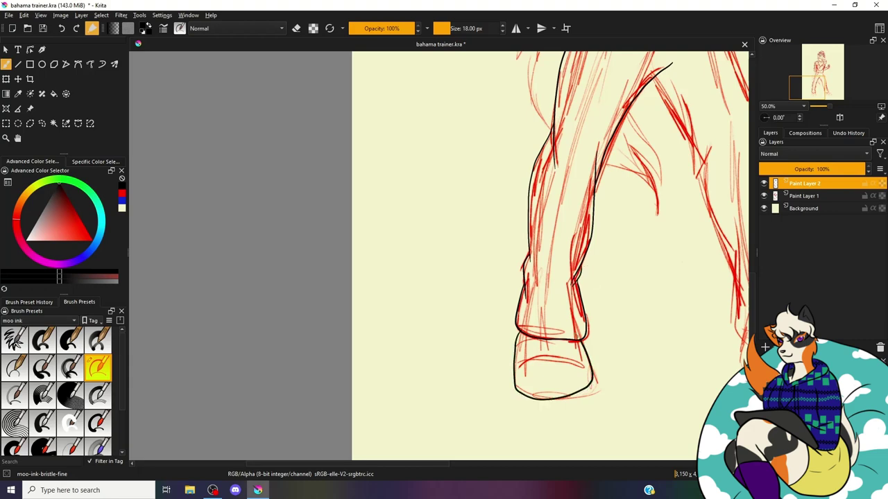
mouse_move(515, 365)
left_mouse_down()
mouse_move(537, 356)
mouse_move(590, 361)
left_mouse_up()
Step: Ink the inner leg edge, the right leg outline and the bottoms of the hooves
left_click_drag(742, 142, 600, 196)
mouse_move(476, 172)
left_mouse_down()
mouse_move(512, 219)
mouse_move(533, 312)
mouse_move(556, 361)
mouse_move(566, 434)
mouse_move(638, 423)
left_mouse_up()
left_click_drag(610, 373, 638, 420)
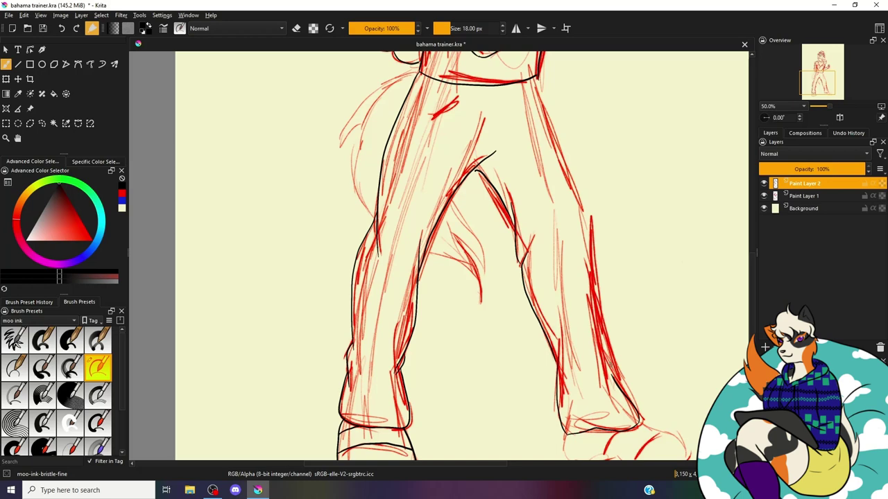
left_click_drag(583, 268, 618, 382)
mouse_move(594, 298)
left_mouse_down()
mouse_move(572, 184)
mouse_move(535, 78)
left_mouse_up()
left_click_drag(527, 292, 479, 194)
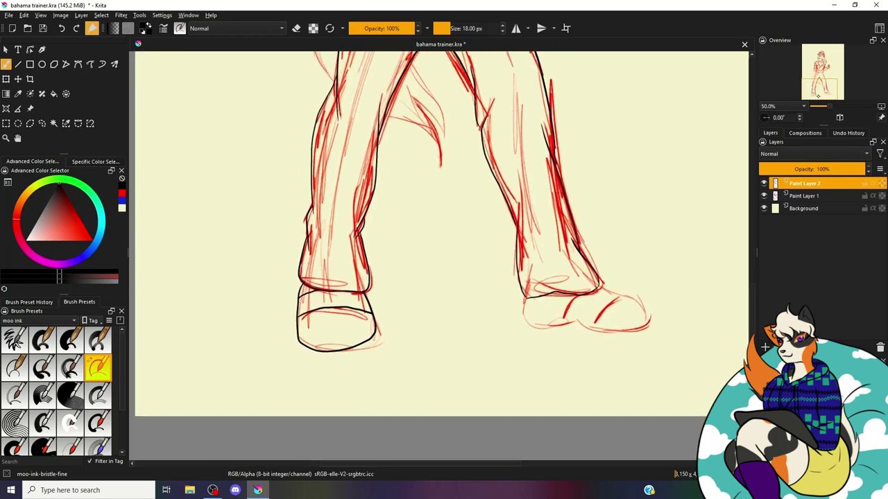
mouse_move(520, 299)
left_mouse_down()
mouse_move(522, 323)
mouse_move(624, 333)
mouse_move(591, 286)
mouse_move(589, 327)
left_mouse_up()
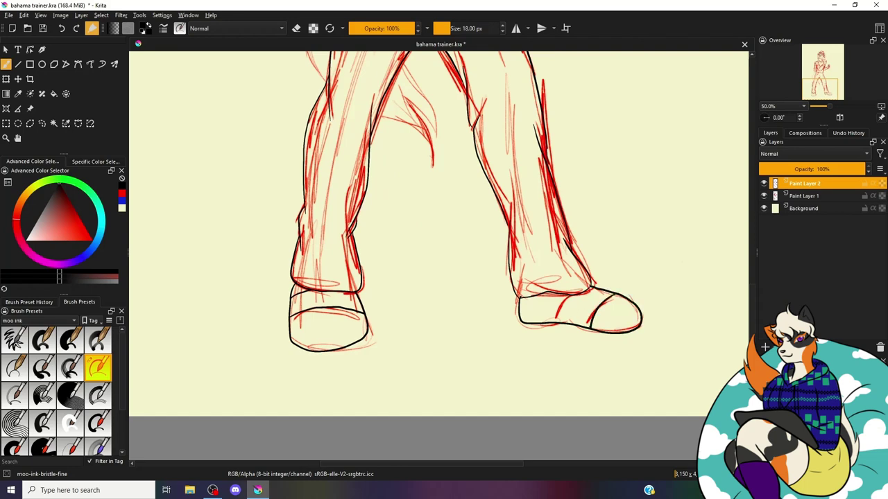
Step: Ink the left hip curve, the lower inner leg and the tail outlines
left_click_drag(333, 104, 527, 381)
mouse_move(546, 209)
left_mouse_down()
mouse_move(506, 228)
mouse_move(466, 310)
left_mouse_up()
mouse_move(495, 266)
left_mouse_down()
mouse_move(468, 297)
mouse_move(501, 352)
left_mouse_up()
left_click_drag(553, 387, 610, 440)
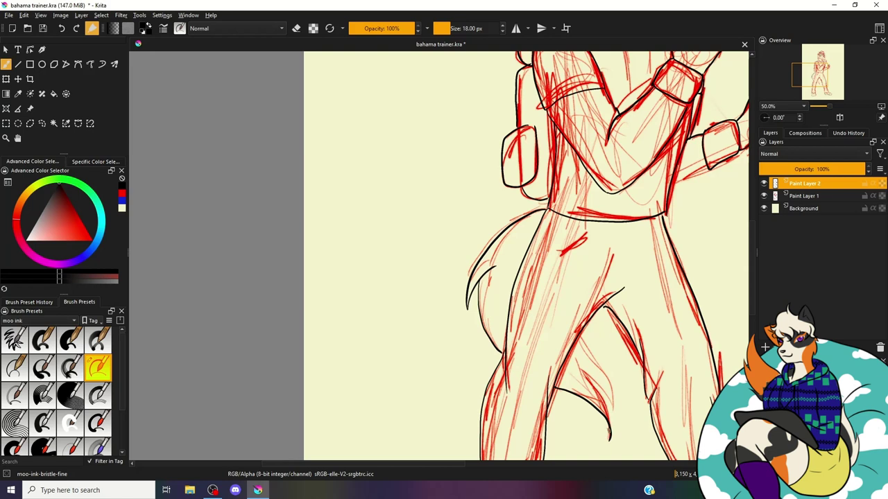
left_click_drag(581, 372, 611, 431)
left_click_drag(613, 380, 594, 408)
left_click_drag(606, 340, 581, 376)
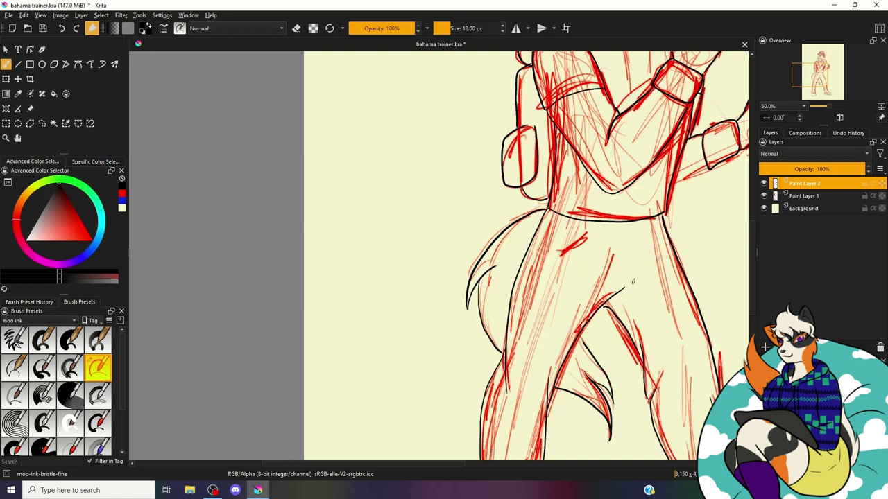
left_click_drag(545, 255, 588, 234)
left_click_drag(804, 81, 813, 63)
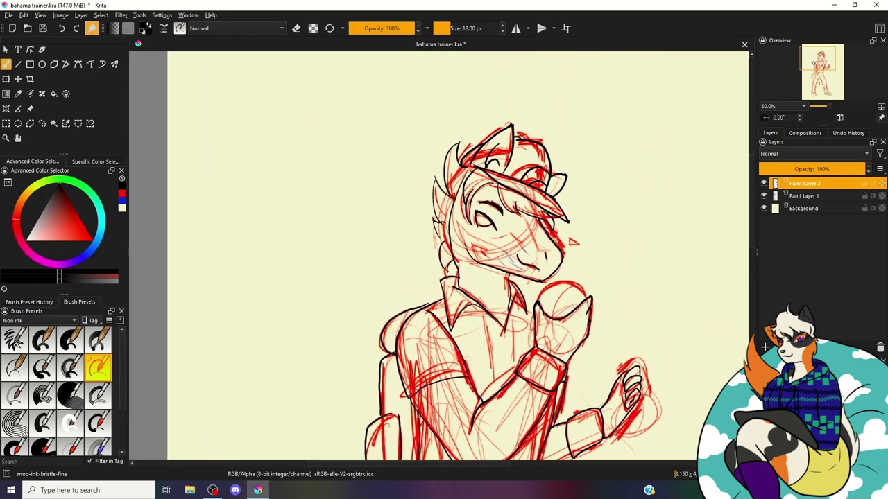
left_click_drag(813, 63, 816, 88)
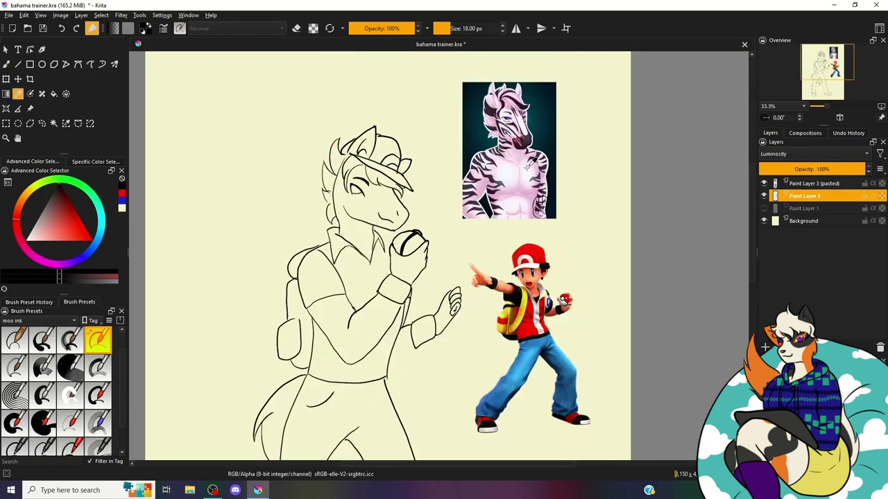
Step: Show all brush presets and add a new layer for the base colours
left_click(42, 320)
left_click(17, 158)
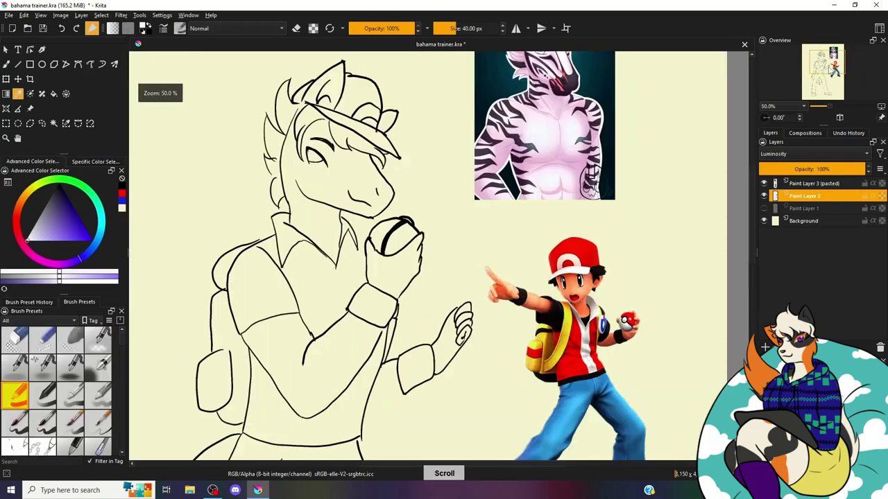
scroll(222, 328, "up", 5)
key("b")
left_click(805, 209)
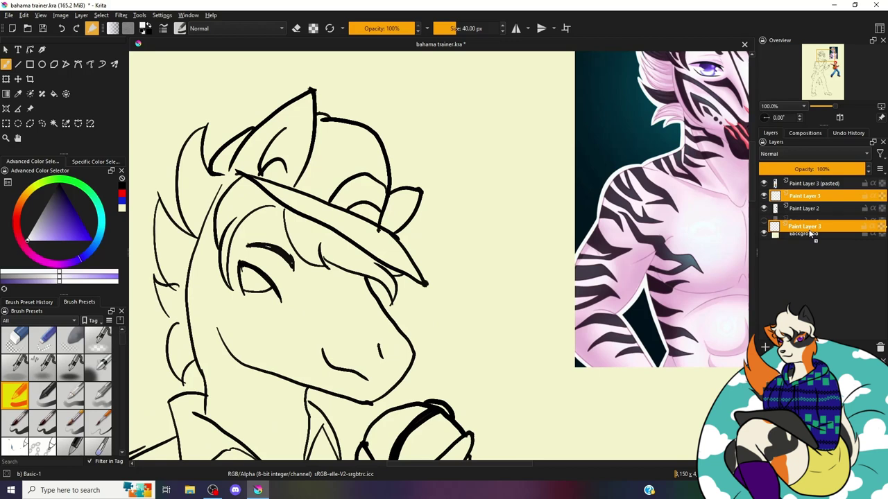
key("Insert")
Step: Paint white base colour along the neck edge and around the collar
left_click_drag(457, 28, 441, 28)
left_click_drag(201, 277, 203, 332)
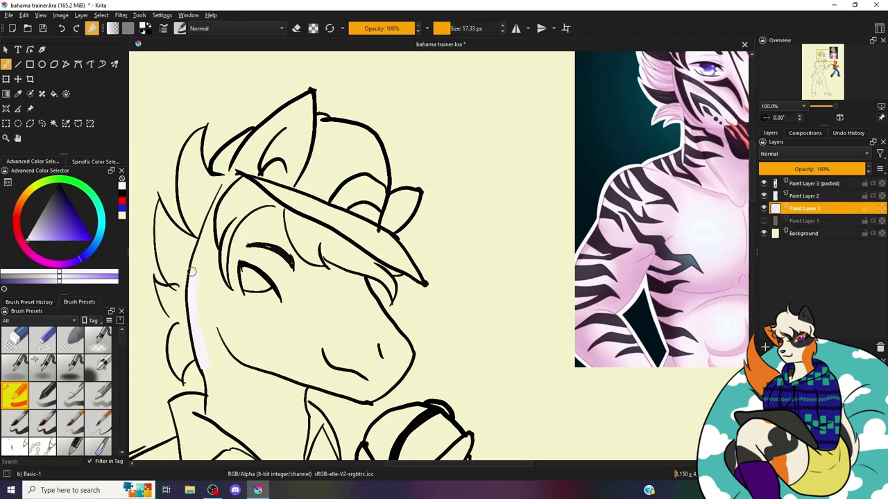
left_click_drag(822, 106, 832, 106)
left_click(816, 61)
left_click_drag(310, 187, 437, 359)
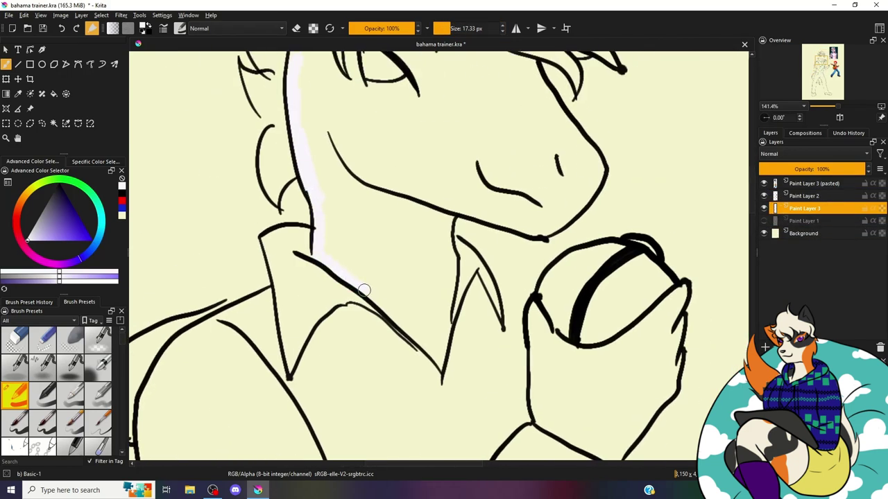
key("bracketleft")
key("bracketleft")
left_click_drag(450, 327, 448, 236)
left_click_drag(441, 28, 455, 28)
mouse_move(369, 283)
left_mouse_down()
mouse_move(435, 344)
mouse_move(390, 259)
mouse_move(343, 204)
mouse_move(428, 222)
mouse_move(470, 206)
mouse_move(552, 220)
mouse_move(513, 133)
left_mouse_up()
scroll(575, 139, "up", 1)
Step: Paint white up the left edge of the face with a smaller brush
mouse_move(617, 112)
left_mouse_down()
mouse_move(450, 229)
mouse_move(567, 265)
mouse_move(248, 417)
left_mouse_up()
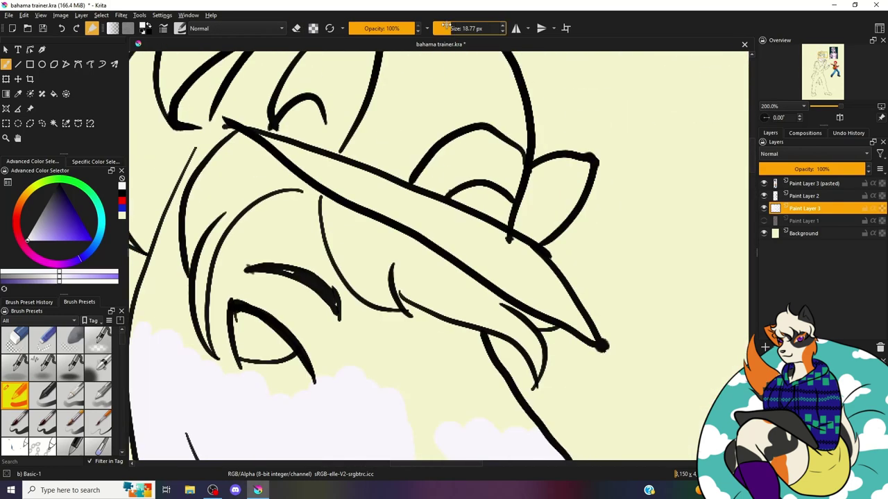
key("bracketleft")
key("bracketleft")
key("bracketleft")
left_click_drag(155, 283, 177, 274)
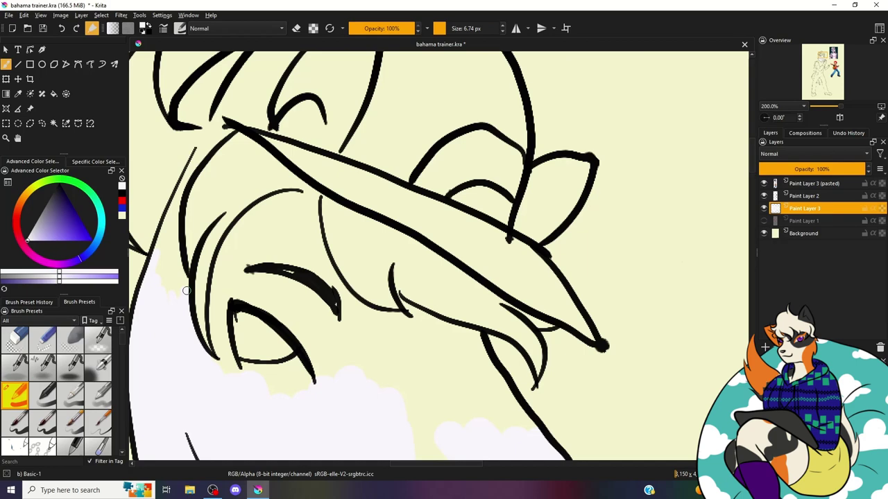
left_click_drag(172, 217, 193, 167)
scroll(192, 167, "down", 3)
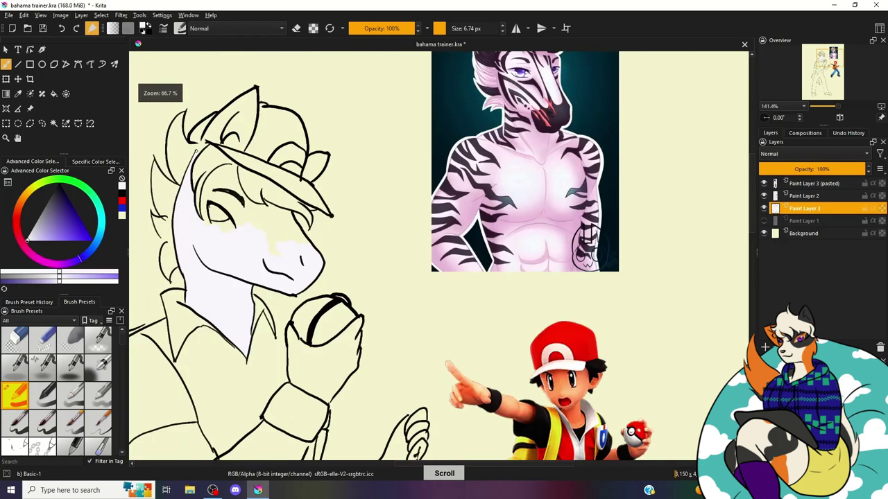
scroll(208, 139, "up", 3)
Step: Fill the insides of the left and right ears with white
left_click_drag(237, 112, 257, 254)
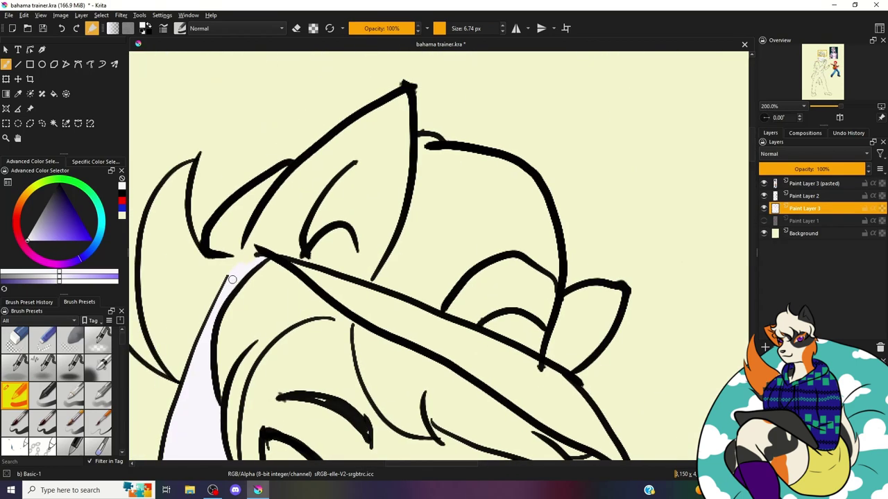
key("e")
left_click_drag(266, 223, 365, 136)
mouse_move(307, 167)
left_mouse_down()
mouse_move(403, 166)
mouse_move(328, 258)
mouse_move(396, 220)
mouse_move(361, 244)
mouse_move(260, 240)
mouse_move(320, 201)
left_mouse_up()
key("bracketleft")
key("bracketleft")
key("bracketleft")
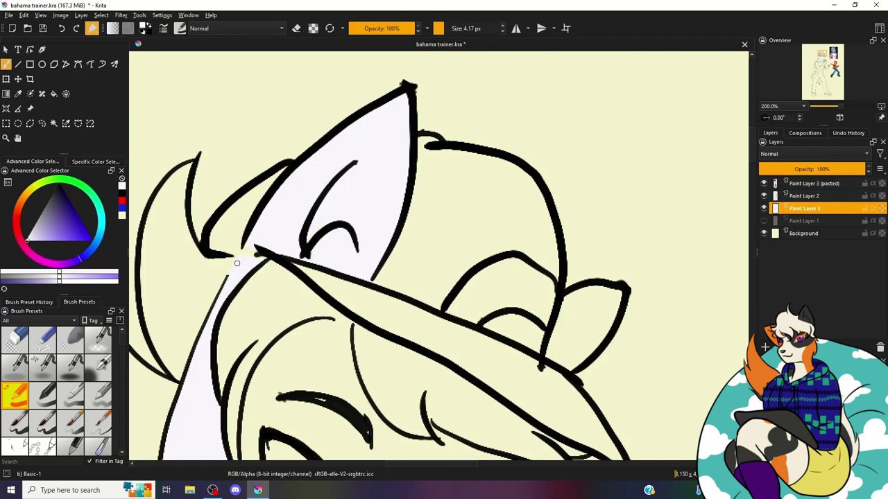
key("bracketright")
key("bracketright")
key("bracketright")
mouse_move(615, 292)
left_mouse_down()
mouse_move(586, 351)
mouse_move(553, 356)
left_mouse_up()
left_click_drag(553, 356, 577, 317)
scroll(578, 317, "down", 2)
scroll(327, 278, "up", 2)
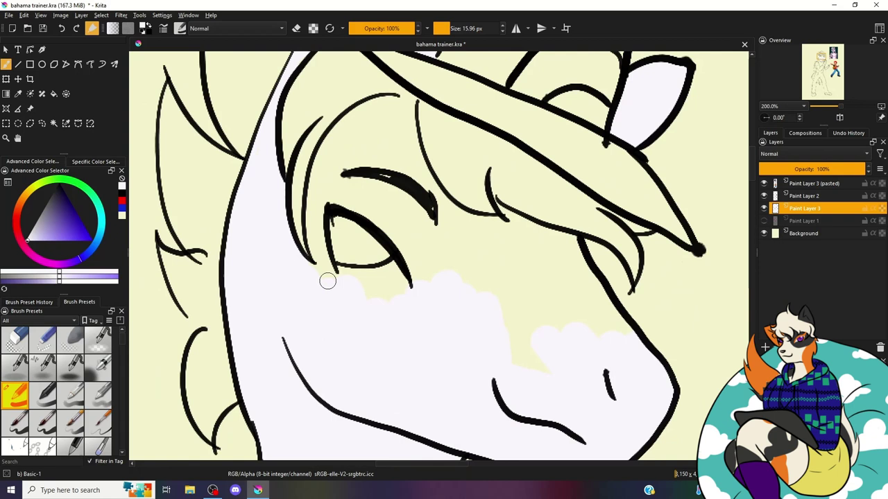
Step: Paint white along the hair curve and over the cream patches around the brow and eye
key("bracketleft")
key("bracketleft")
mouse_move(406, 100)
left_mouse_down()
mouse_move(446, 198)
mouse_move(520, 221)
left_mouse_up()
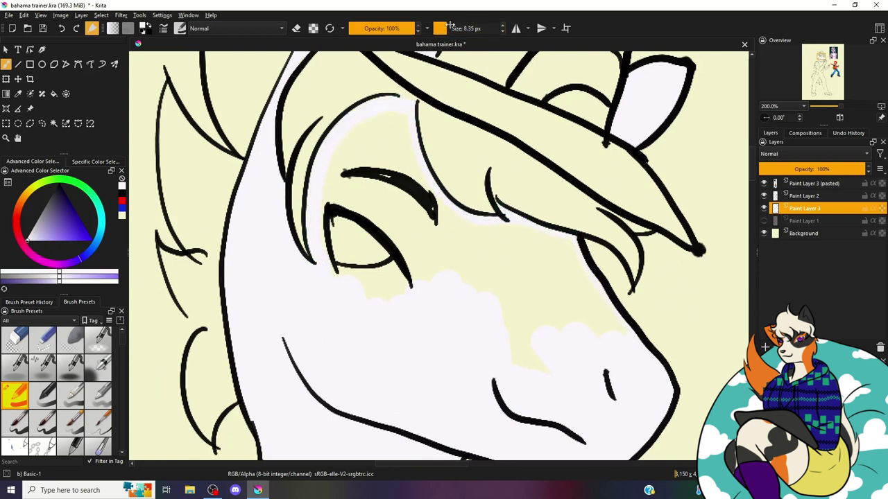
left_click_drag(451, 28, 459, 28)
mouse_move(428, 287)
left_mouse_down()
mouse_move(514, 292)
mouse_move(604, 317)
mouse_move(509, 243)
mouse_move(421, 271)
left_mouse_up()
mouse_move(317, 231)
left_mouse_down()
mouse_move(356, 192)
mouse_move(490, 271)
mouse_move(492, 234)
left_mouse_up()
left_click_drag(402, 111, 391, 177)
left_click_drag(389, 272, 372, 287)
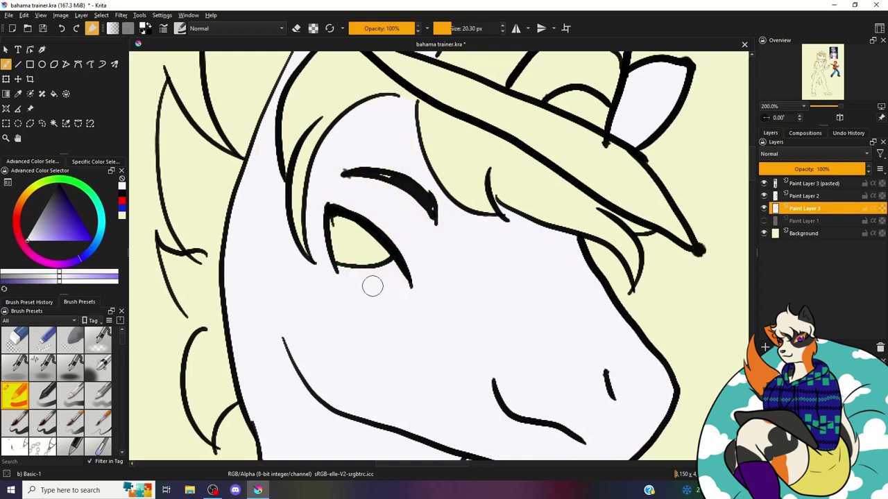
scroll(373, 286, "down", 3)
scroll(291, 200, "up", 3)
Step: Fill the sleeve cuff and upper arm with white using a smaller brush
key("bracketleft")
key("bracketleft")
key("bracketleft")
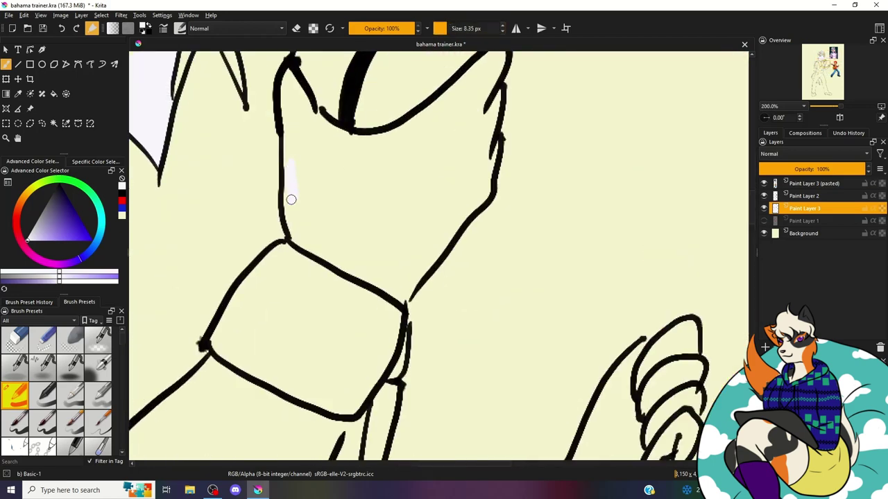
mouse_move(291, 200)
left_mouse_down()
mouse_move(289, 79)
mouse_move(314, 197)
mouse_move(337, 133)
mouse_move(432, 104)
mouse_move(373, 236)
mouse_move(314, 294)
mouse_move(314, 330)
left_mouse_up()
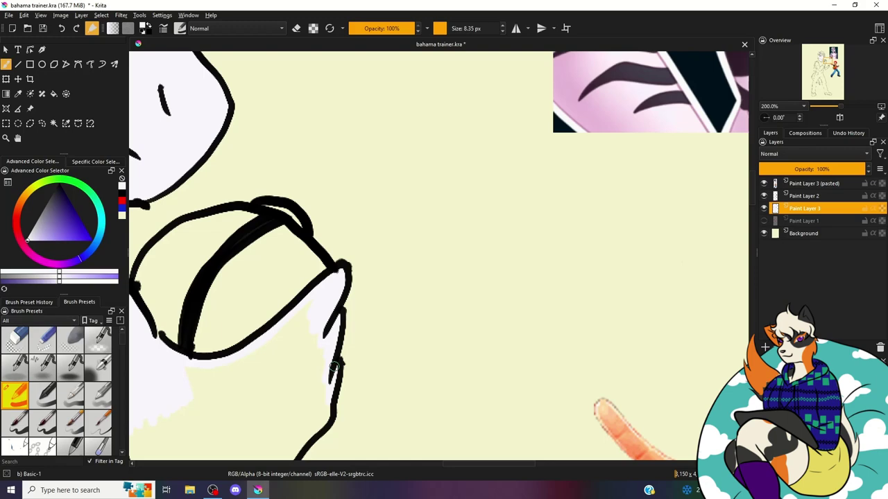
left_click(827, 81)
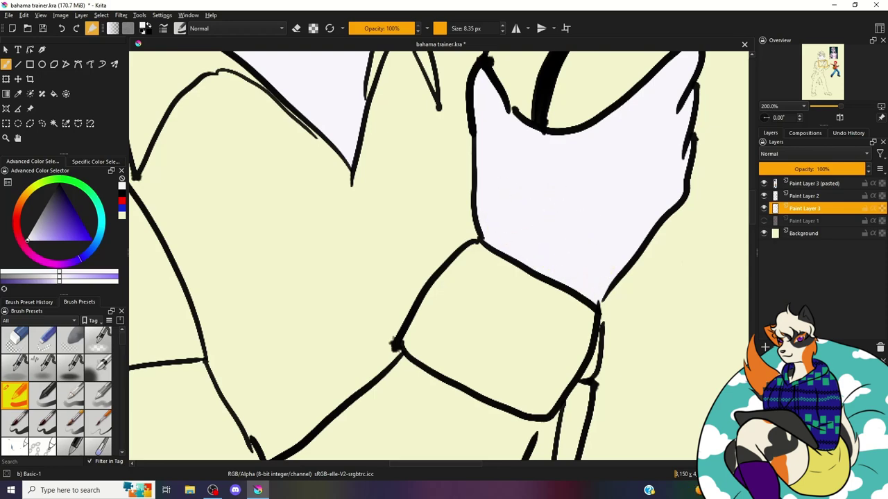
scroll(393, 343, "down", 5)
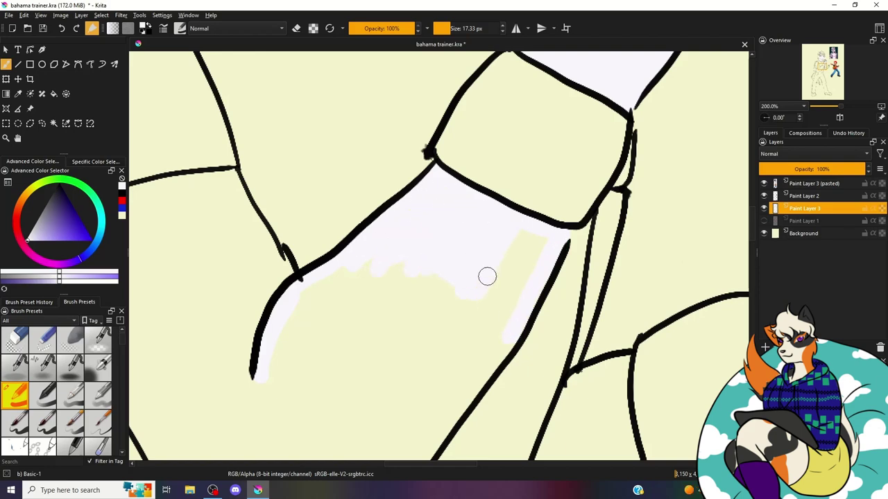
scroll(331, 227, "down", 3)
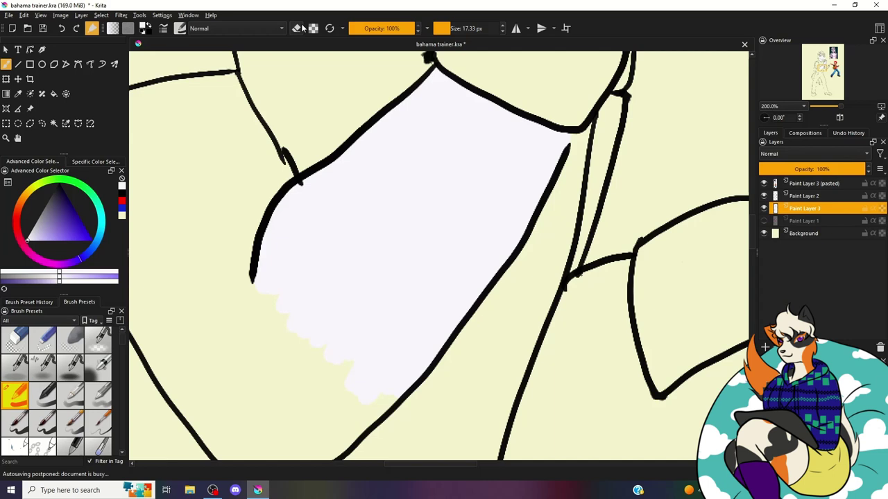
scroll(458, 278, "left", 5)
left_click_drag(456, 228, 515, 152)
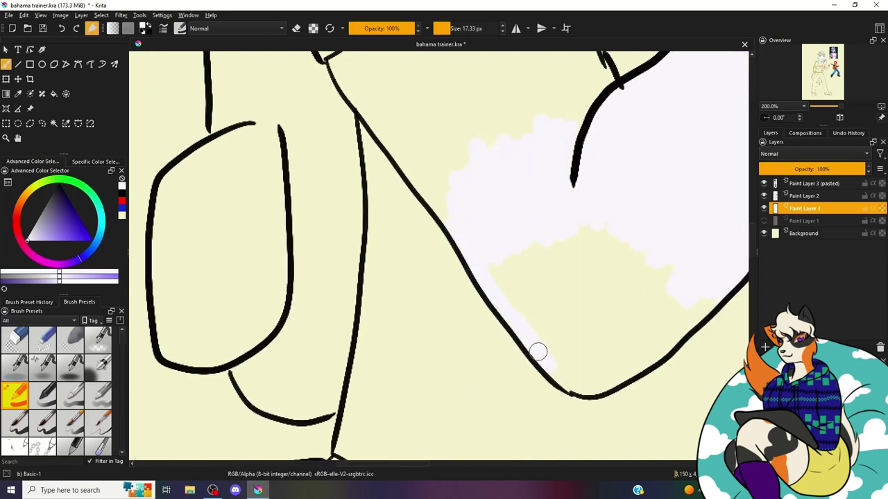
left_click_drag(538, 352, 583, 387)
left_click_drag(545, 337, 600, 357)
Step: Paint white along the left, top and right edges of the shoulder area
left_click(817, 74)
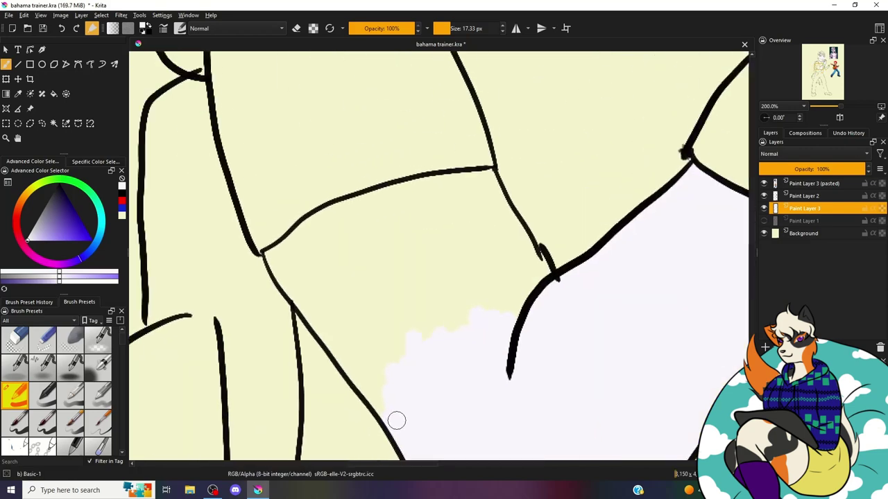
left_click_drag(284, 279, 309, 226)
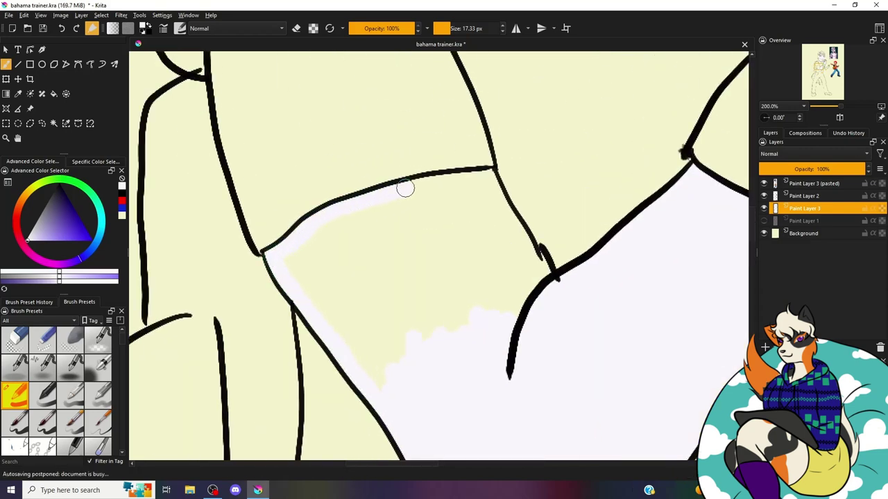
mouse_move(406, 189)
left_mouse_down()
mouse_move(495, 190)
mouse_move(528, 242)
left_mouse_up()
scroll(529, 246, "up", 2)
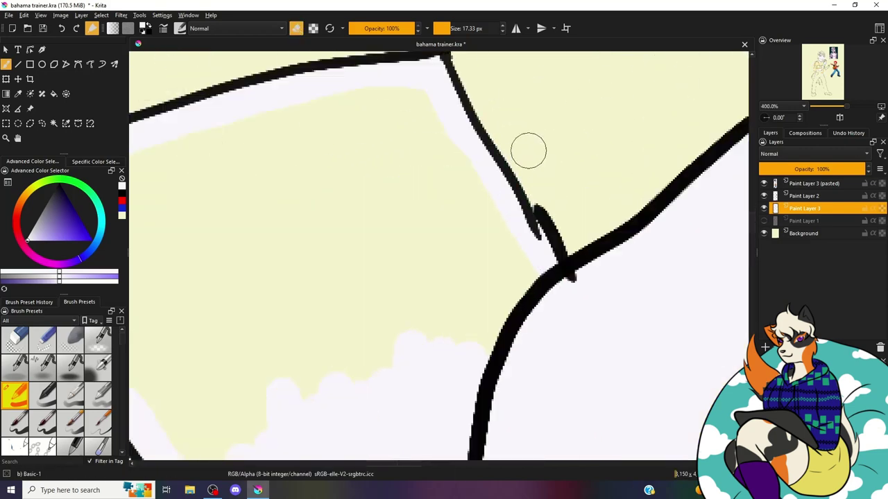
scroll(448, 109, "down", 1)
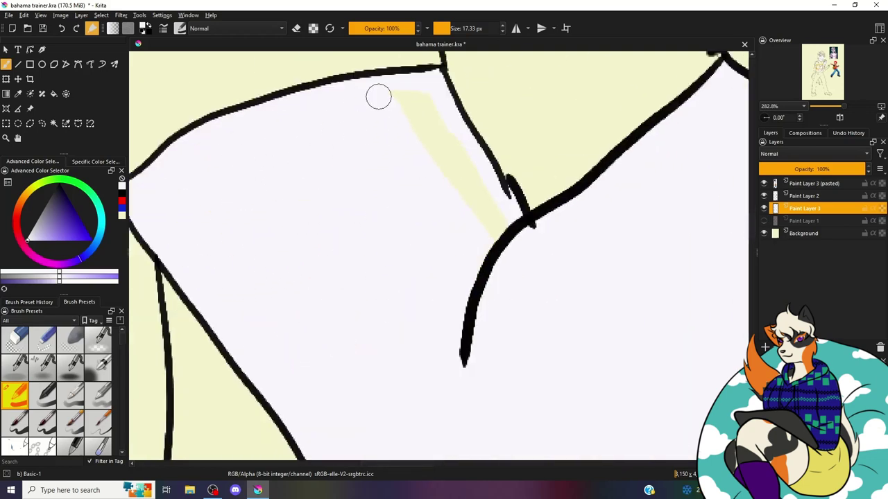
scroll(425, 107, "down", 5)
scroll(589, 236, "up", 3)
Step: Shrink the brush and paint white on Paint Layer 3 into the forearm, hand and elbow gaps
key("Page_Up")
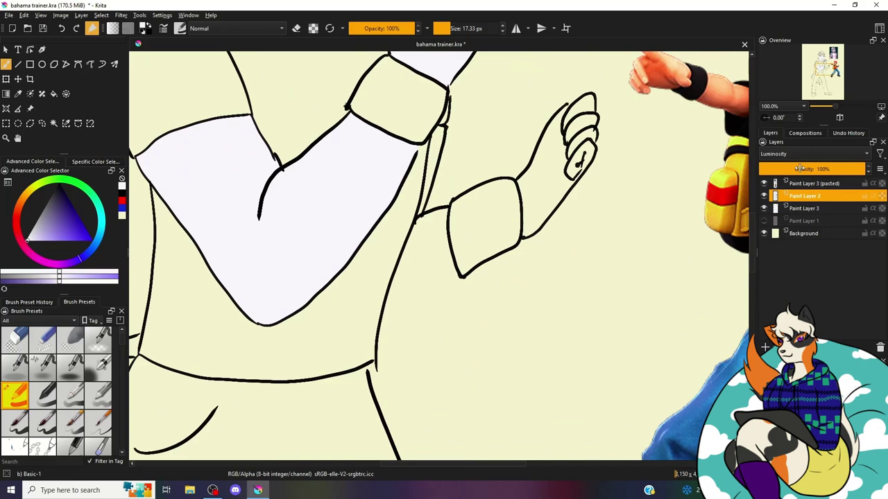
left_click(440, 25)
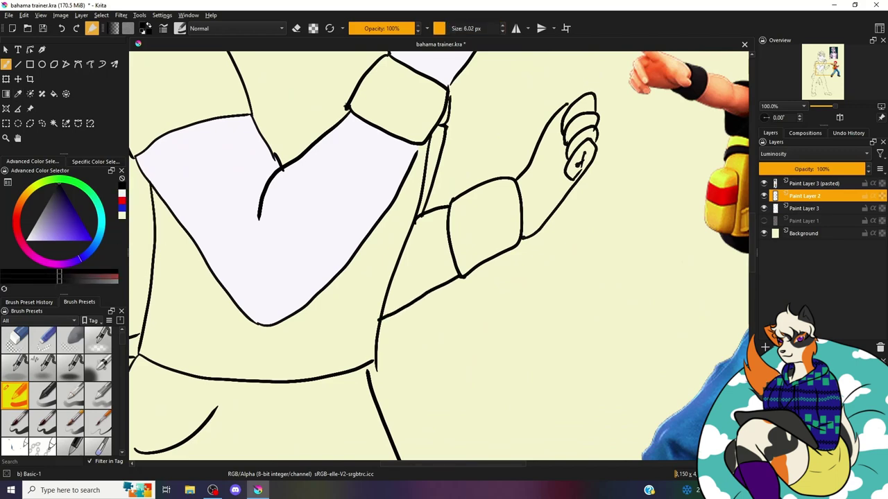
scroll(396, 332, "up", 2)
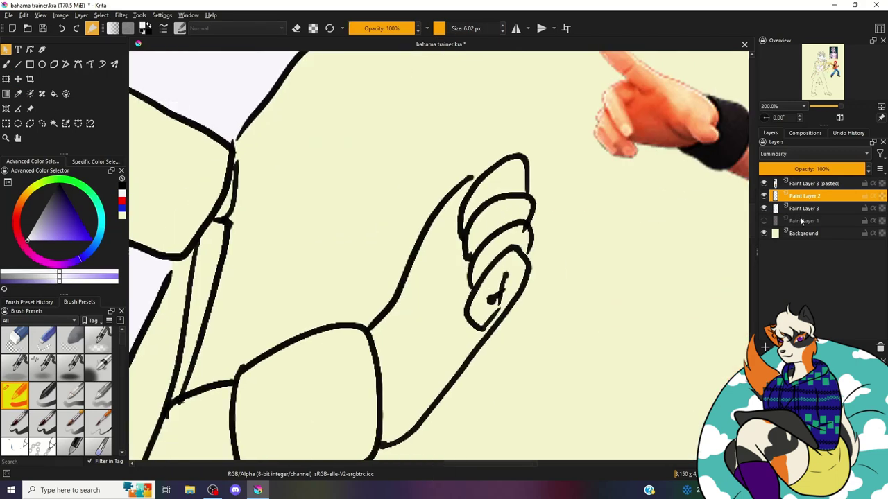
key("Page_Down")
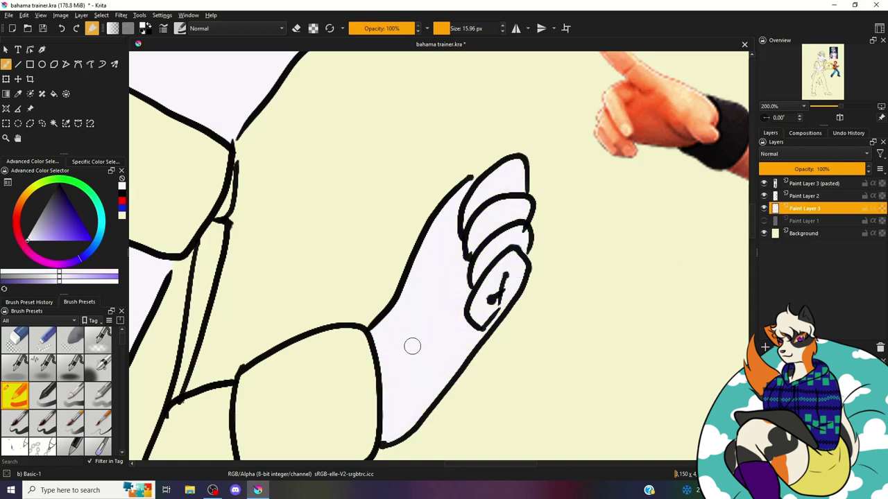
scroll(412, 346, "down", 1)
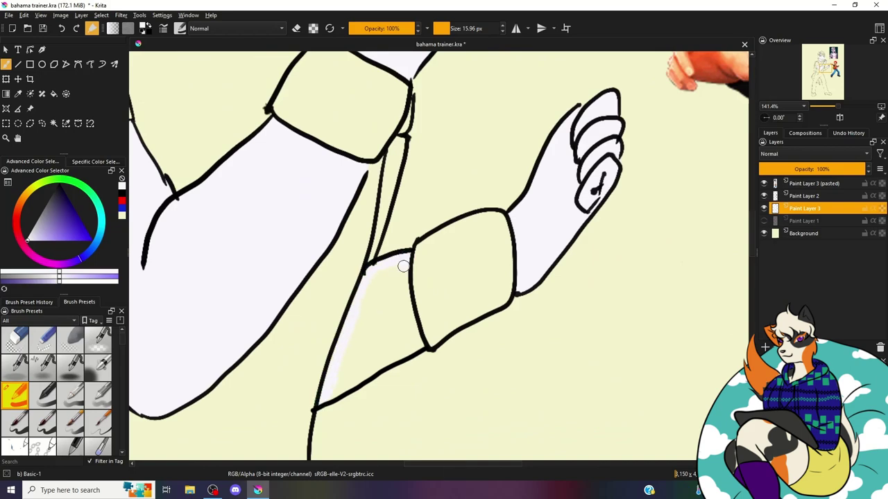
scroll(403, 267, "up", 1)
scroll(471, 317, "up", 1)
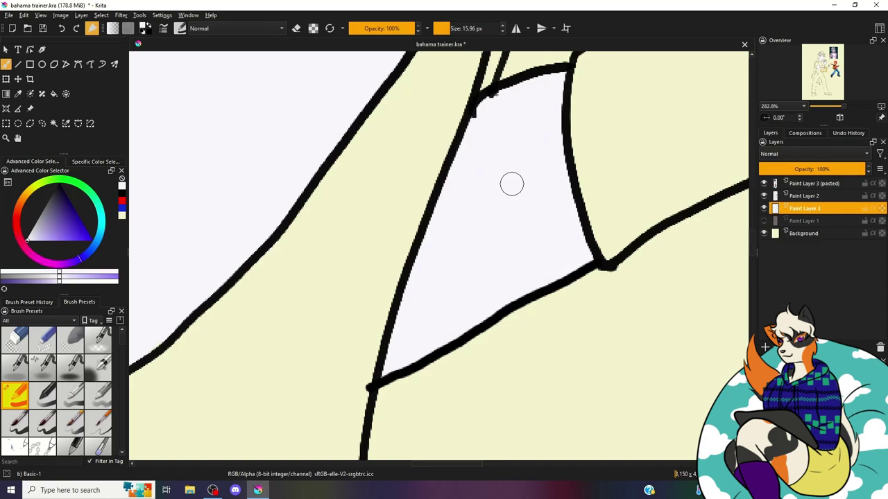
scroll(511, 184, "up", 5)
left_click(450, 28)
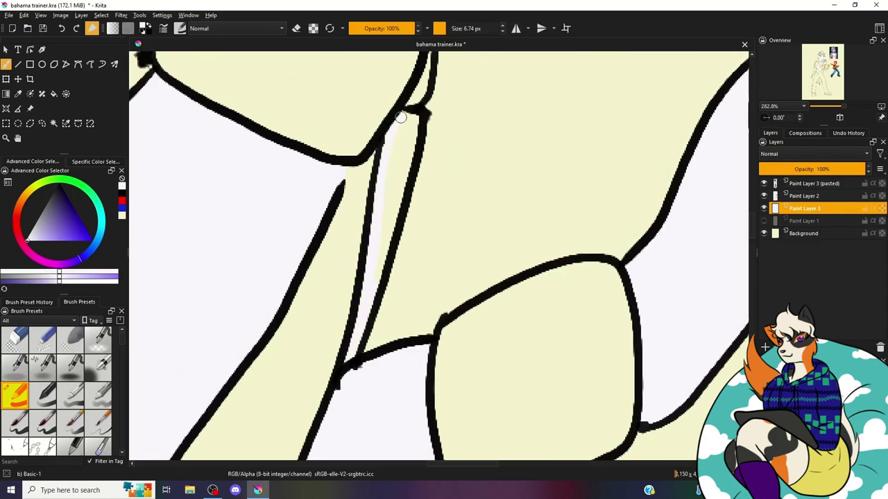
scroll(400, 126, "down", 1)
scroll(401, 126, "down", 1)
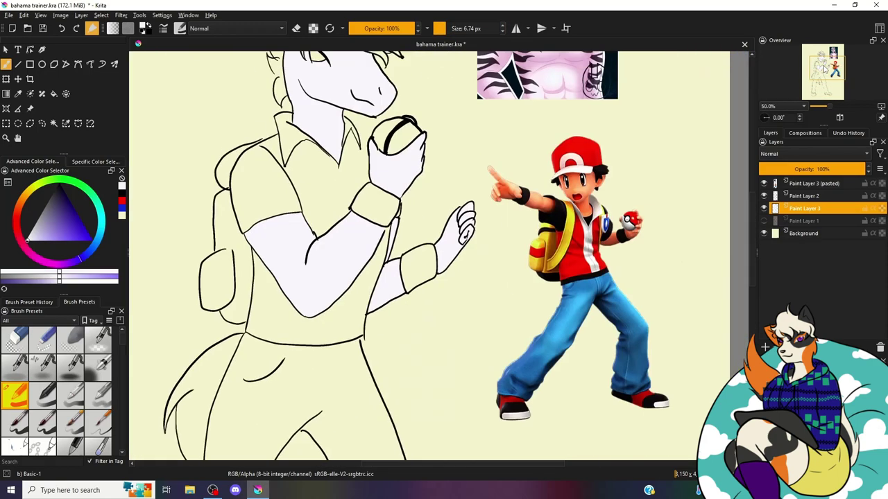
scroll(485, 208, "up", 1)
Step: Sample the dark stripe colour from the zebra reference and add a new layer with a larger brush
left_click(400, 82, "ctrl")
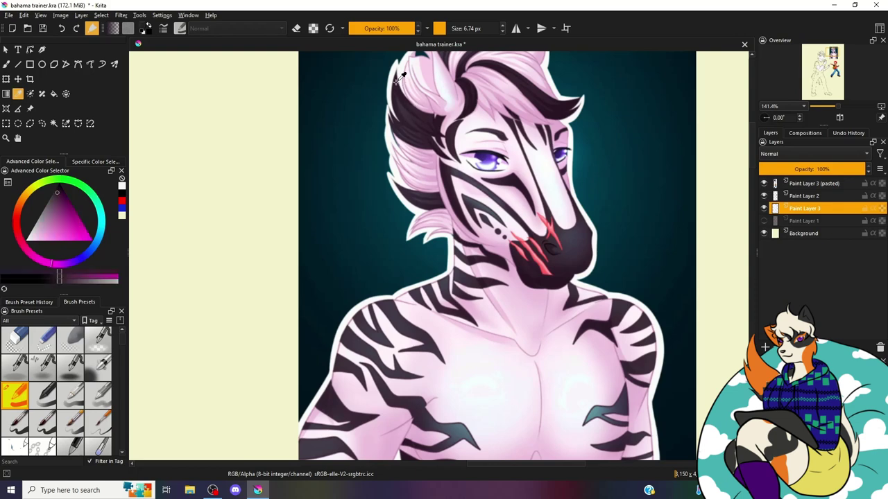
left_click(765, 347)
left_click(820, 59)
left_click_drag(820, 59, 822, 61)
left_click(448, 27)
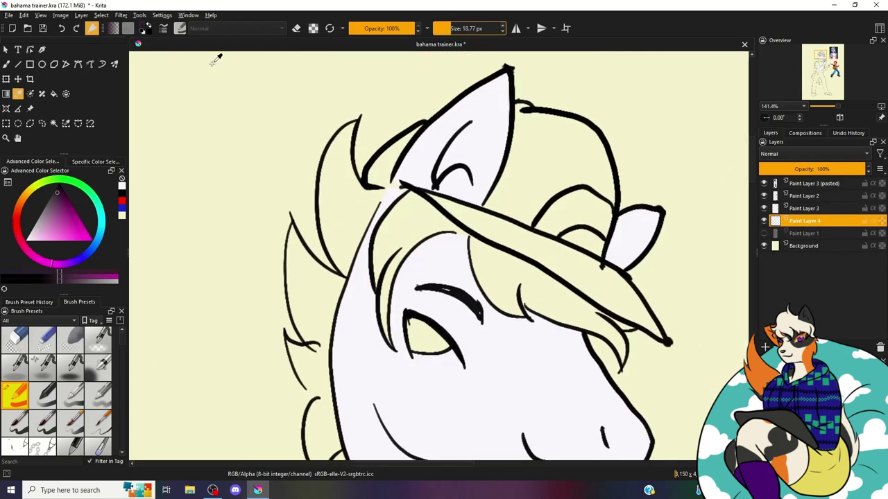
key("b")
Step: Paint dark purple left of the eye, under the cap brim and into the left hair strands
mouse_move(383, 344)
left_mouse_down()
mouse_move(437, 221)
mouse_move(496, 305)
mouse_move(478, 252)
left_mouse_up()
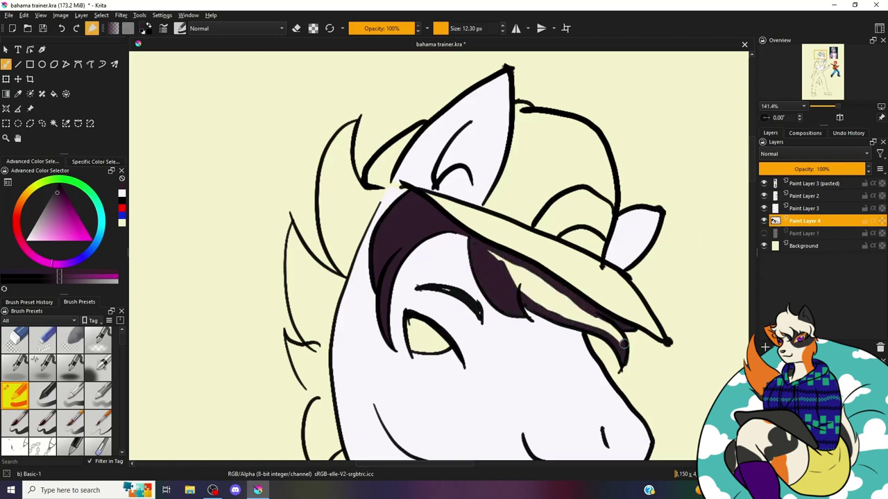
left_click_drag(585, 321, 572, 309)
scroll(486, 298, "up", 4)
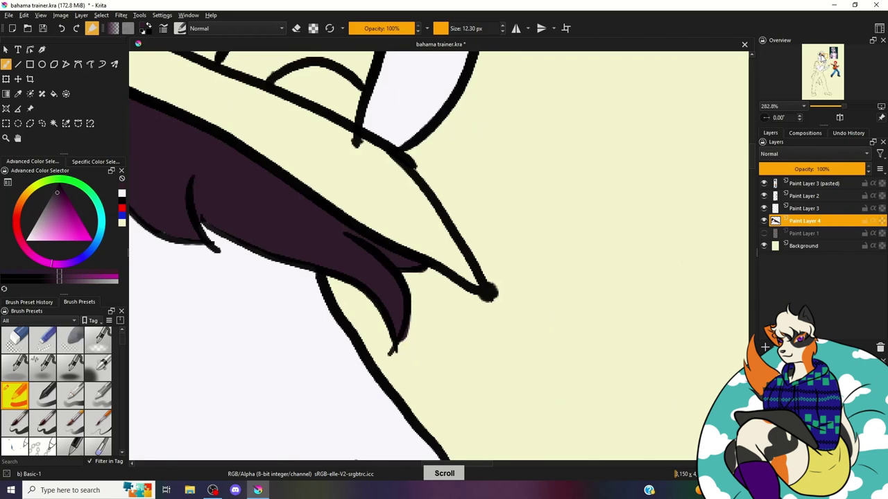
scroll(416, 312, "down", 2)
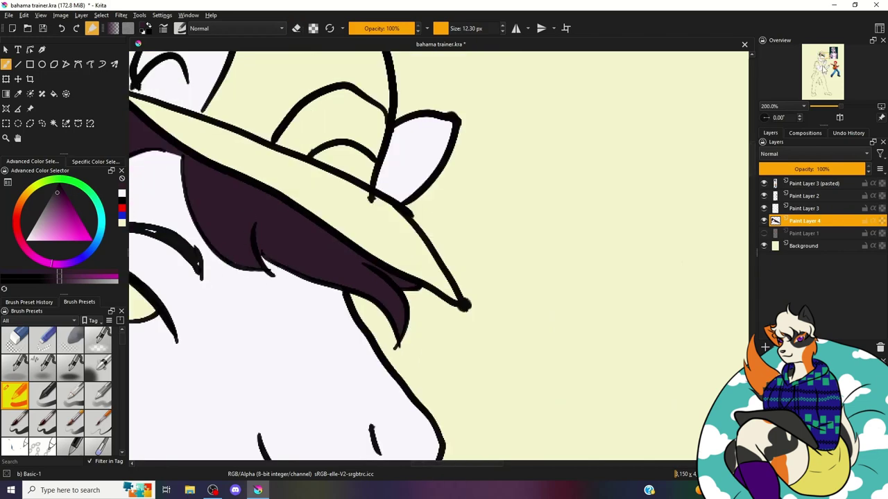
mouse_move(174, 208)
left_mouse_down()
mouse_move(403, 277)
mouse_move(357, 188)
mouse_move(388, 62)
mouse_move(424, 163)
mouse_move(416, 215)
mouse_move(388, 270)
mouse_move(381, 194)
mouse_move(426, 173)
left_mouse_up()
mouse_move(367, 374)
left_mouse_down()
mouse_move(332, 356)
mouse_move(394, 315)
left_mouse_up()
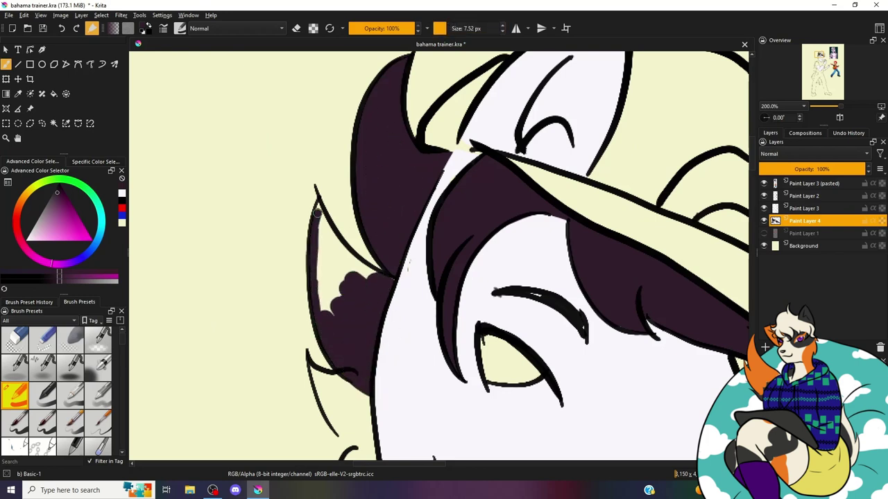
left_click_drag(332, 323, 327, 227)
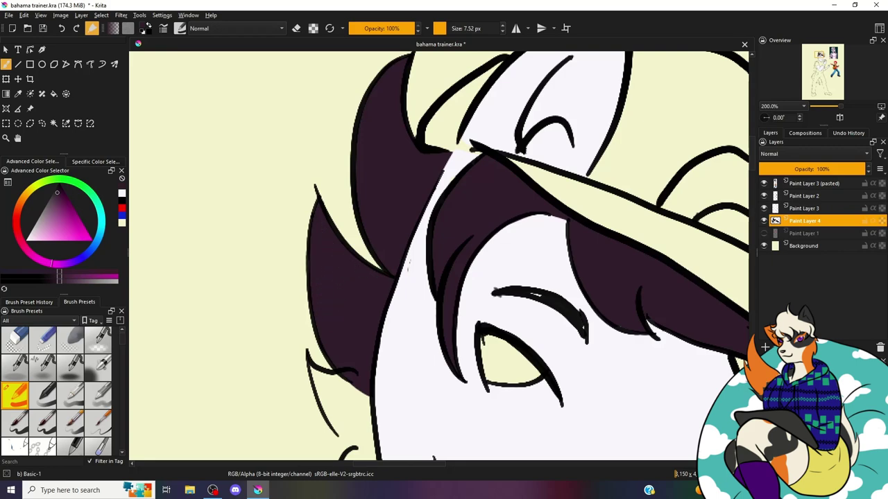
scroll(336, 137, "down", 3)
scroll(335, 136, "up", 2)
scroll(336, 136, "up", 2)
scroll(335, 137, "up", 2)
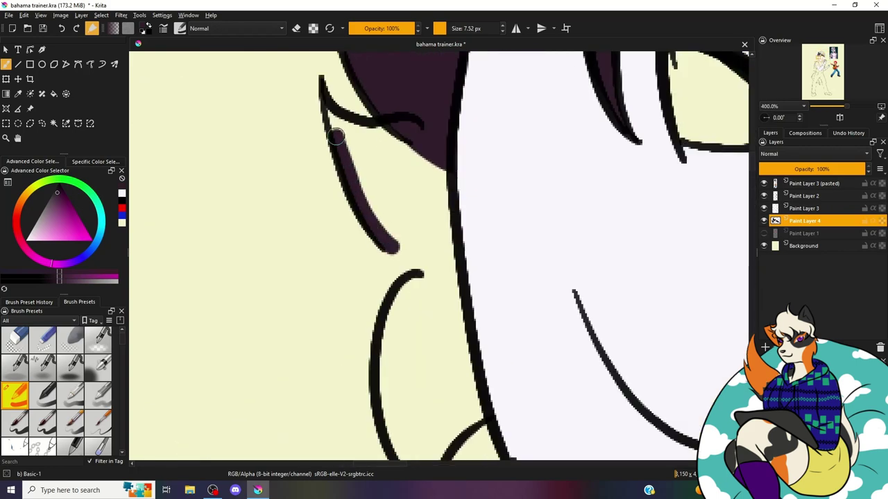
Step: Fill purple between the hair strands, inside the ear strand and up the next hair section
mouse_move(335, 136)
left_mouse_down()
mouse_move(358, 159)
mouse_move(396, 229)
mouse_move(410, 214)
mouse_move(458, 223)
left_mouse_up()
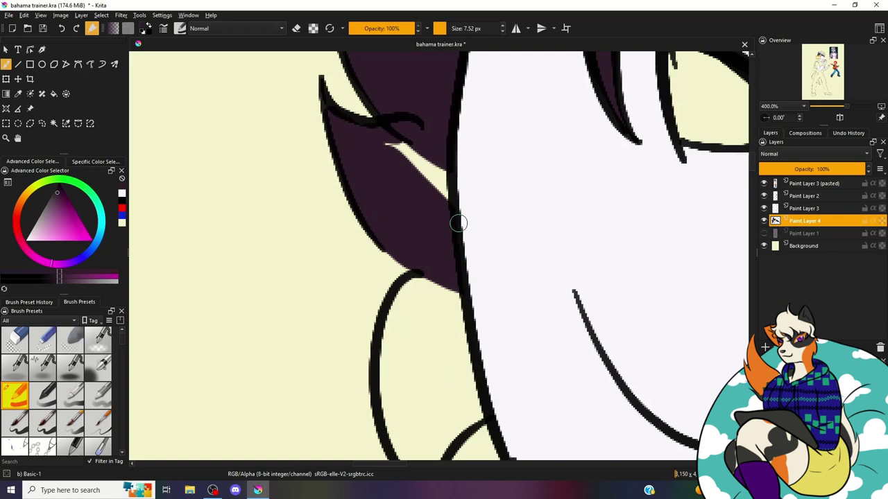
left_click_drag(444, 187, 395, 147)
mouse_move(416, 208)
left_mouse_down()
mouse_move(463, 221)
mouse_move(354, 79)
left_mouse_up()
mouse_move(357, 364)
left_mouse_down()
mouse_move(321, 234)
mouse_move(349, 154)
mouse_move(343, 275)
mouse_move(402, 222)
mouse_move(420, 283)
mouse_move(367, 323)
left_mouse_up()
scroll(367, 323, "down", 4)
scroll(457, 347, "up", 3)
mouse_move(450, 340)
left_mouse_down()
mouse_move(471, 360)
mouse_move(520, 193)
mouse_move(450, 331)
mouse_move(413, 236)
mouse_move(406, 142)
mouse_move(430, 292)
mouse_move(467, 213)
mouse_move(465, 184)
mouse_move(525, 129)
mouse_move(422, 145)
left_mouse_up()
left_click(805, 68)
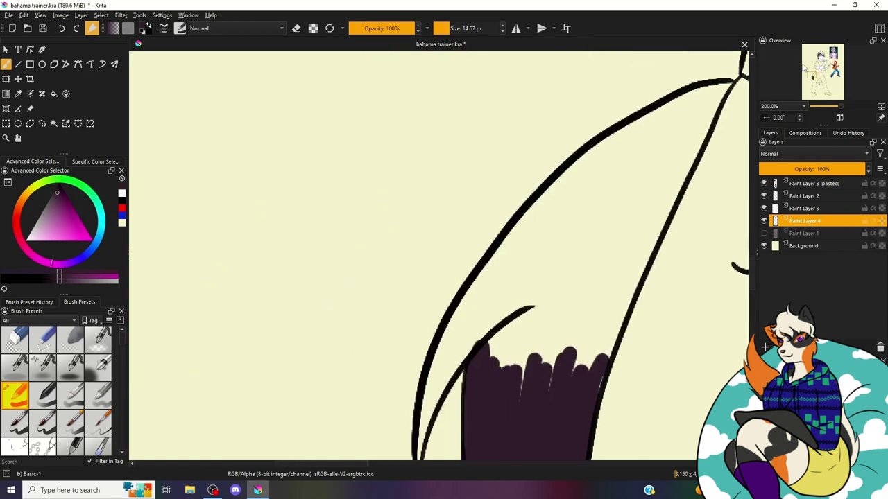
mouse_move(486, 361)
left_mouse_down()
mouse_move(545, 346)
mouse_move(594, 386)
mouse_move(704, 121)
left_mouse_up()
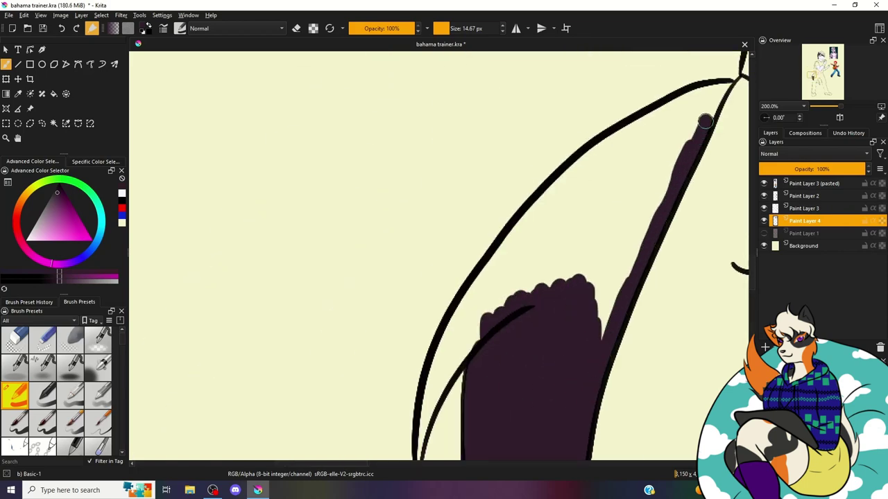
Step: Fill the upper hair tuft with dark purple
left_click(818, 75)
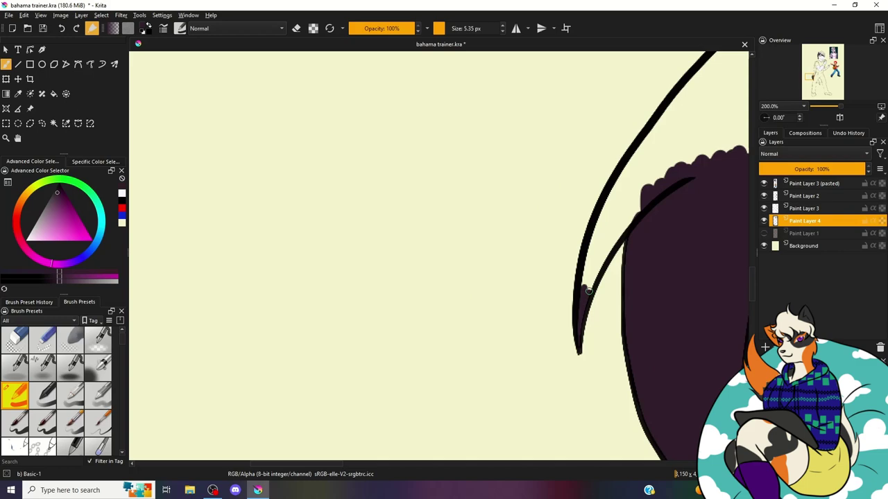
mouse_move(604, 211)
left_mouse_down()
mouse_move(610, 228)
mouse_move(627, 181)
left_mouse_up()
left_click(812, 72)
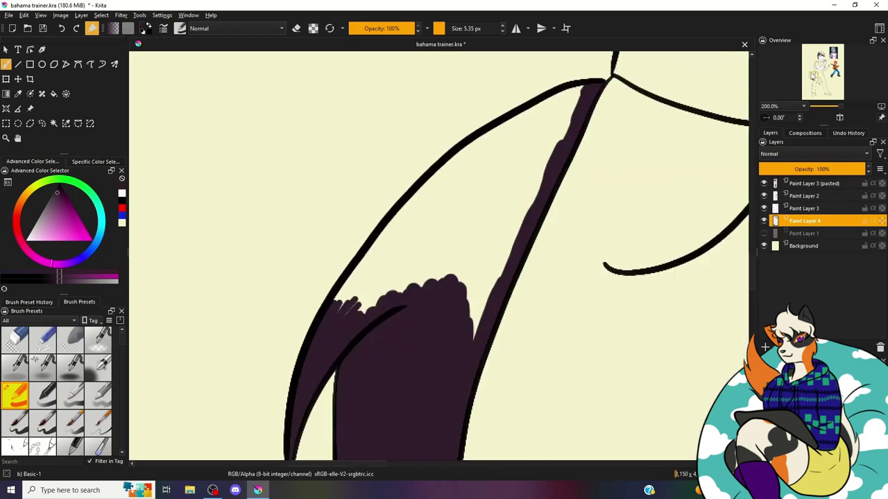
mouse_move(360, 275)
left_mouse_down()
mouse_move(545, 109)
mouse_move(388, 257)
mouse_move(505, 132)
mouse_move(502, 231)
left_mouse_up()
Step: Fill the lower claw-shaped tuft with purple up to its tip
left_click(819, 73)
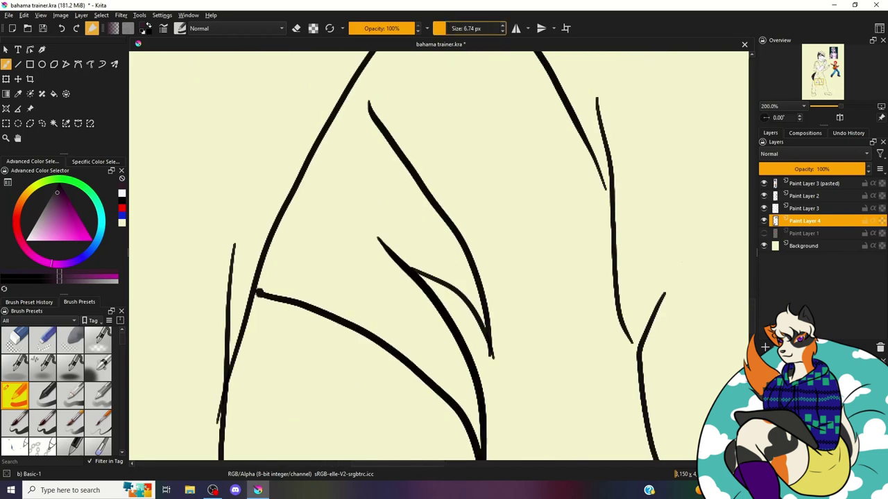
mouse_move(479, 319)
left_mouse_down()
mouse_move(470, 281)
mouse_move(463, 284)
left_mouse_up()
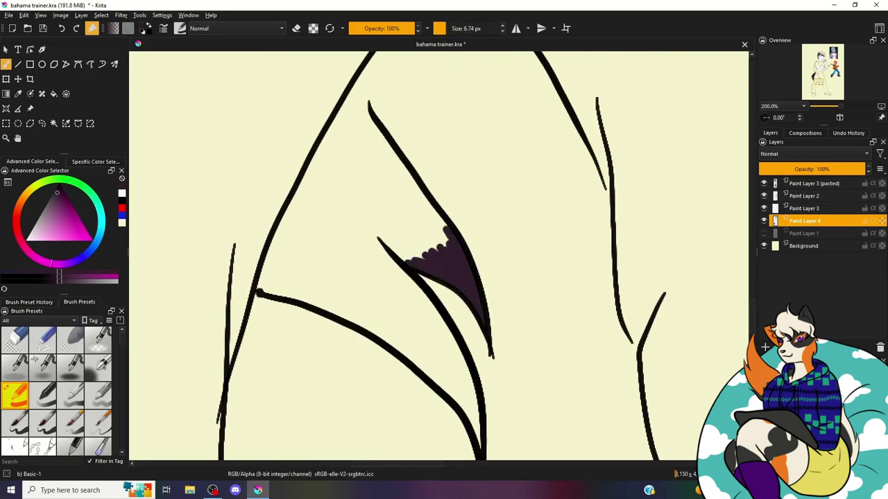
left_click_drag(457, 367, 243, 250)
mouse_move(194, 236)
left_mouse_down()
mouse_move(246, 284)
mouse_move(257, 326)
mouse_move(244, 248)
left_mouse_up()
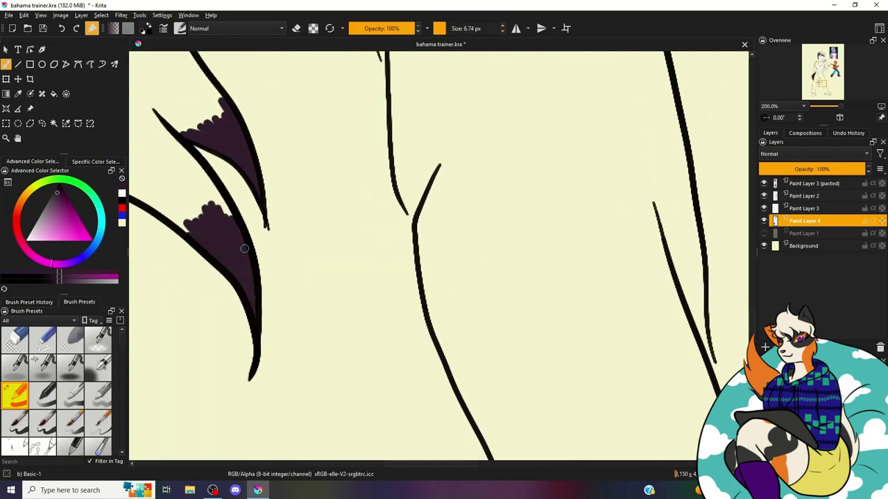
left_click_drag(208, 173, 513, 263)
mouse_move(327, 277)
left_mouse_down()
mouse_move(388, 163)
mouse_move(484, 355)
mouse_move(449, 237)
mouse_move(482, 198)
mouse_move(414, 292)
mouse_move(403, 184)
mouse_move(478, 204)
mouse_move(444, 142)
left_mouse_up()
left_click_drag(388, 149, 419, 91)
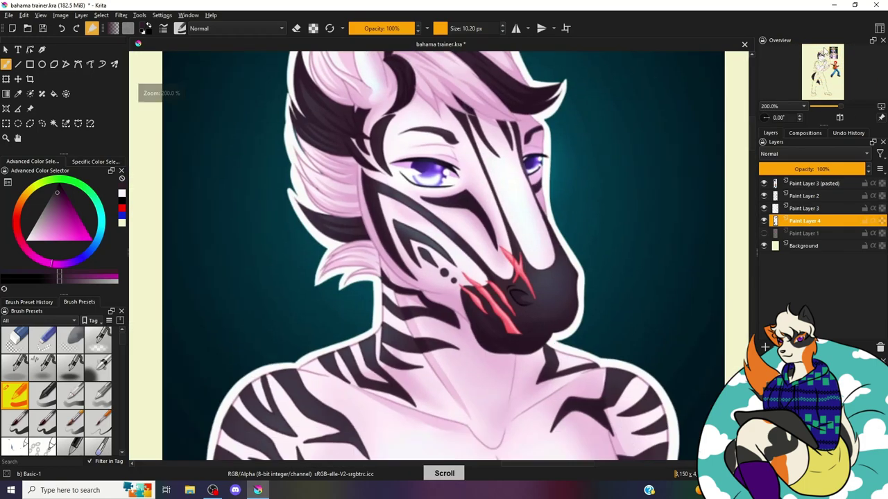
Step: Add a layer for the eye colour with flood fill, then another layer for the cap
left_click(765, 347)
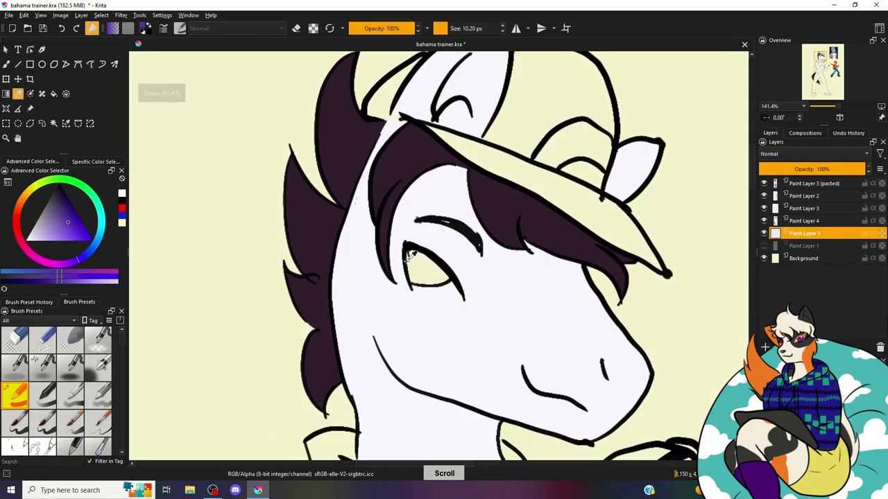
left_click_drag(408, 256, 411, 285)
key("minus")
key("minus")
key("minus")
key("f")
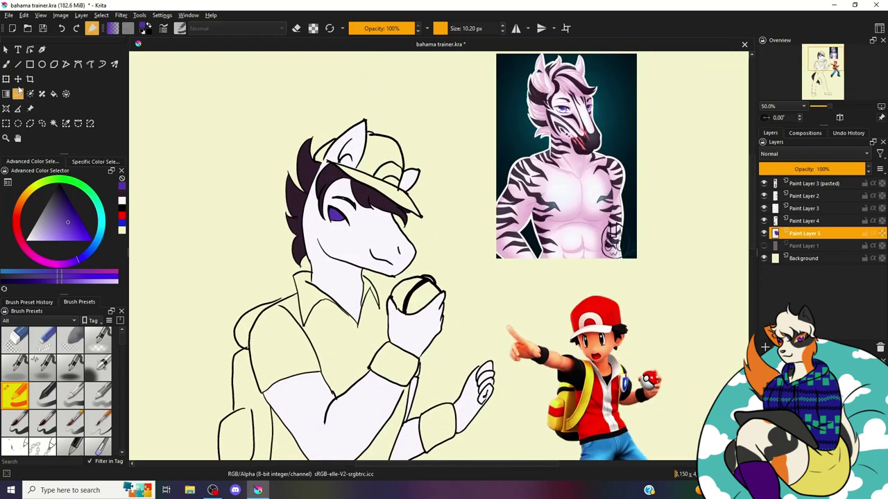
key("Insert")
Step: Paint the cap red beside the ear, along the brim and across the crown
left_click(6, 64)
key("plus")
key("plus")
key("plus")
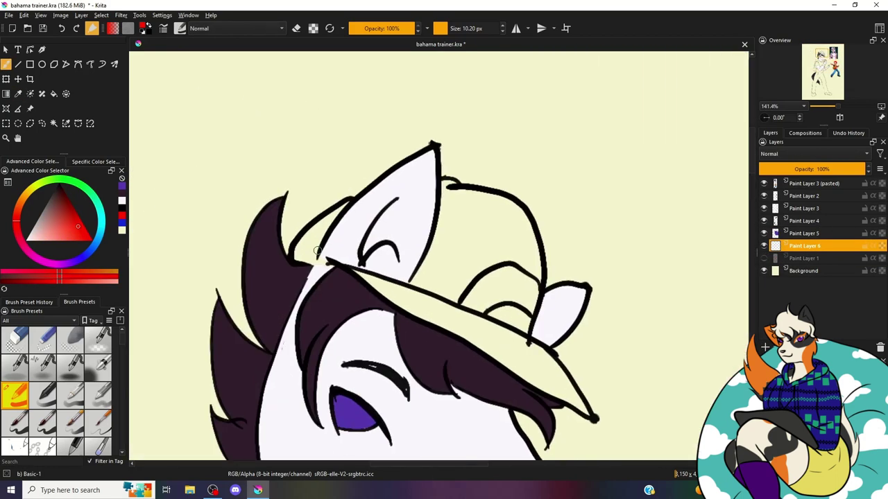
mouse_move(314, 227)
left_mouse_down()
mouse_move(320, 268)
mouse_move(552, 393)
left_mouse_up()
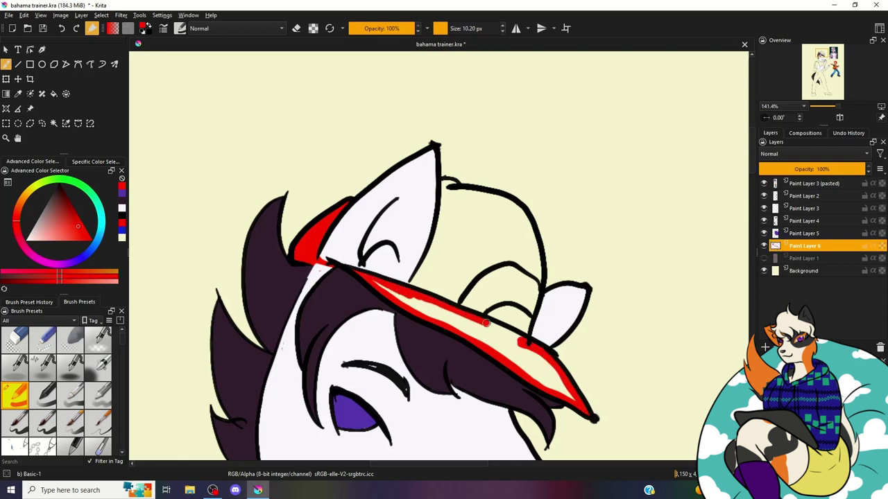
mouse_move(428, 312)
left_mouse_down()
mouse_move(517, 350)
mouse_move(547, 378)
left_mouse_up()
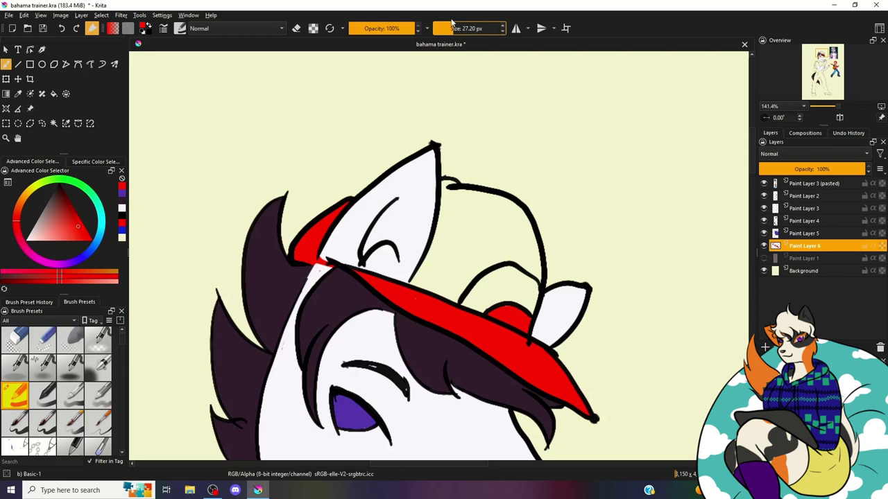
mouse_move(420, 274)
left_mouse_down()
mouse_move(478, 270)
mouse_move(510, 233)
mouse_move(447, 188)
mouse_move(512, 208)
mouse_move(514, 236)
left_mouse_up()
scroll(532, 203, "down", 5)
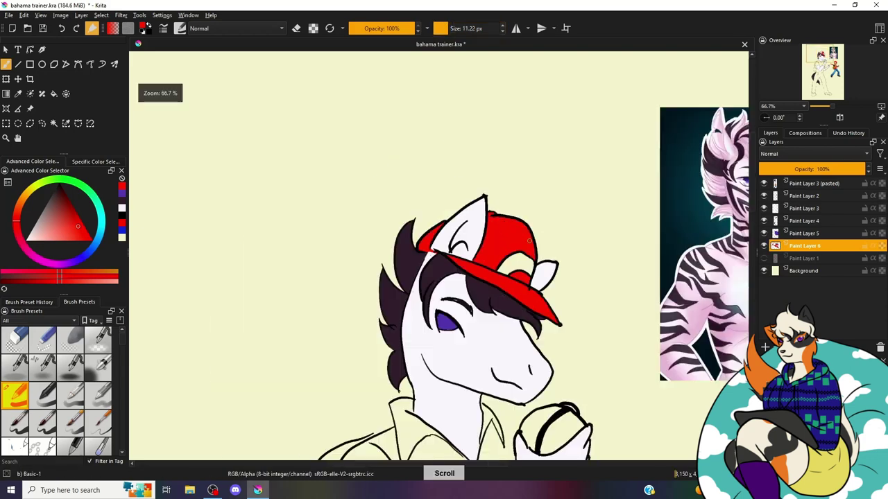
Step: Erase the red from under the cap brim and make Paint Layer 3 active
key("e")
scroll(347, 173, "up", 5)
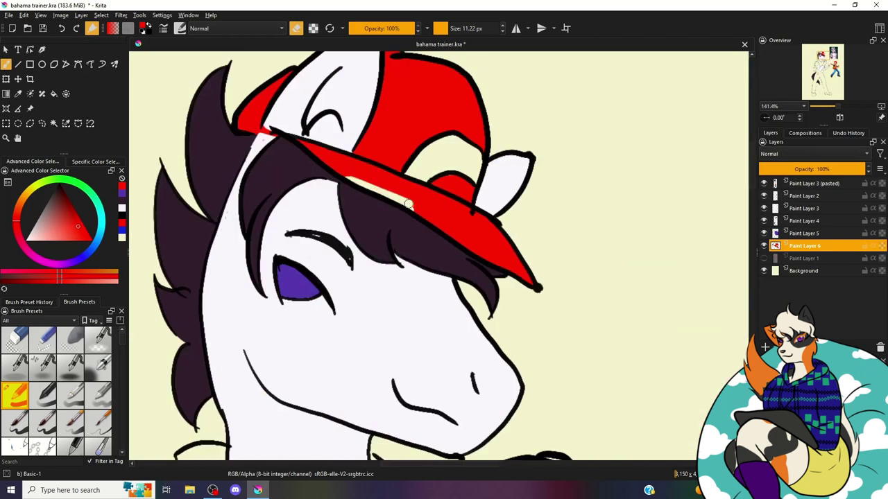
left_click_drag(398, 194, 347, 172)
left_click_drag(420, 189, 511, 258)
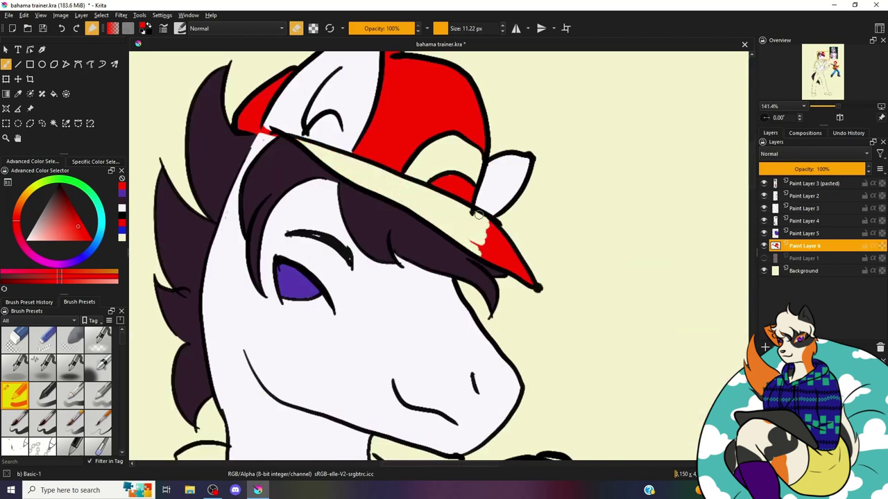
left_click(792, 208)
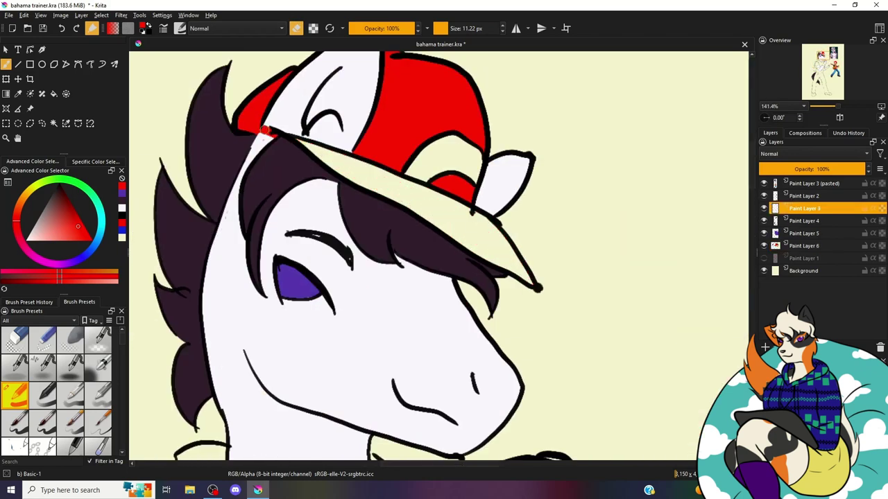
left_click(7, 49)
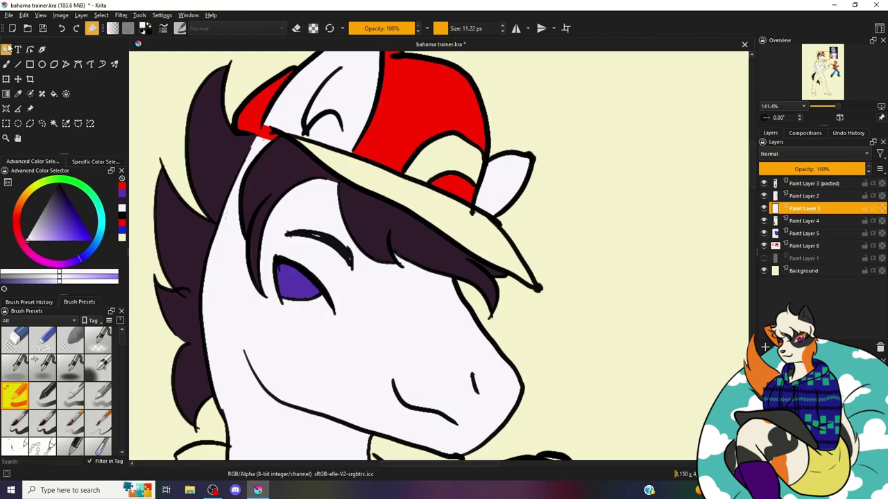
Step: Paint red onto the shirt beside the arm and up along it
key("1")
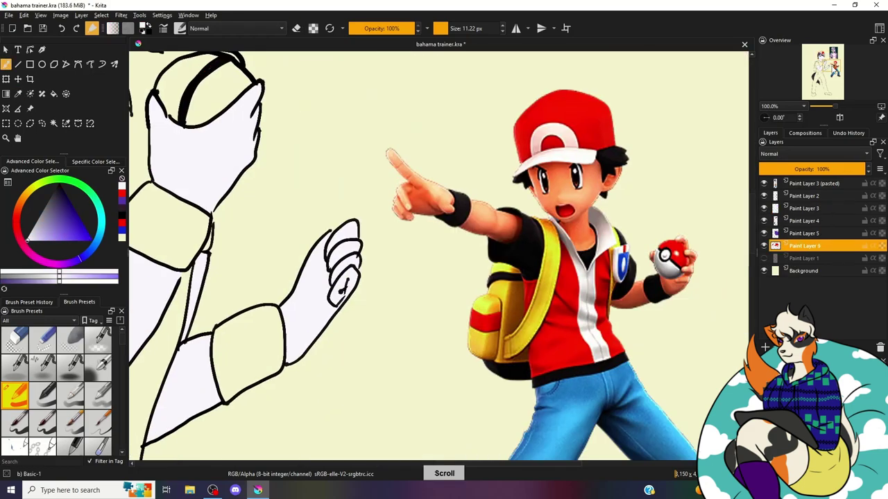
scroll(439, 256, "down", 2)
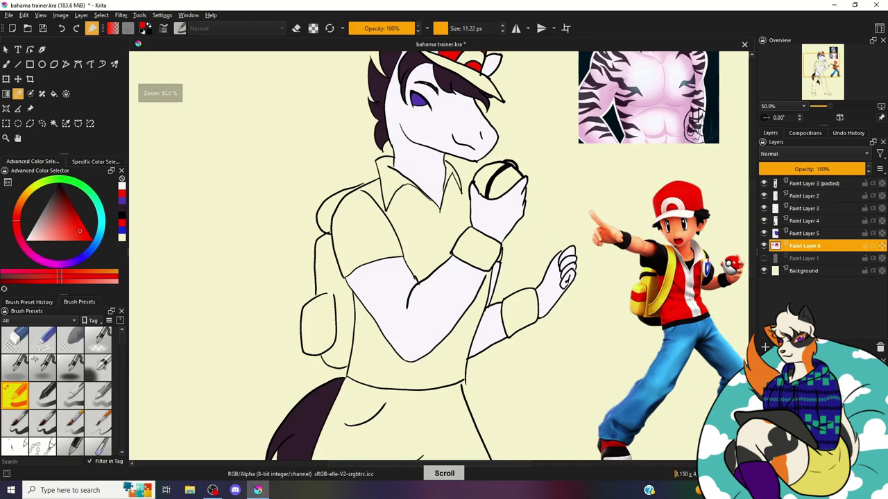
scroll(439, 256, "up", 3)
left_click(6, 64)
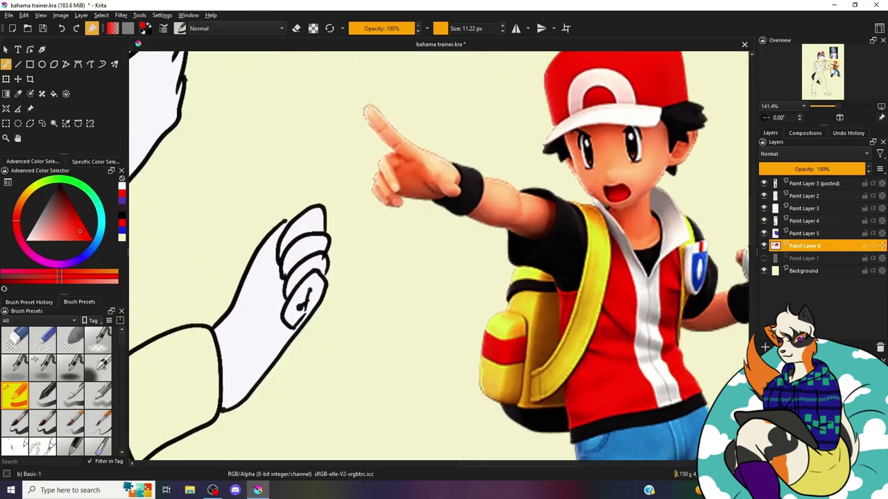
mouse_move(183, 242)
left_mouse_down()
mouse_move(201, 295)
mouse_move(240, 326)
mouse_move(347, 299)
mouse_move(416, 201)
mouse_move(360, 181)
left_mouse_up()
mouse_move(340, 243)
left_mouse_down()
mouse_move(347, 138)
mouse_move(395, 125)
left_mouse_up()
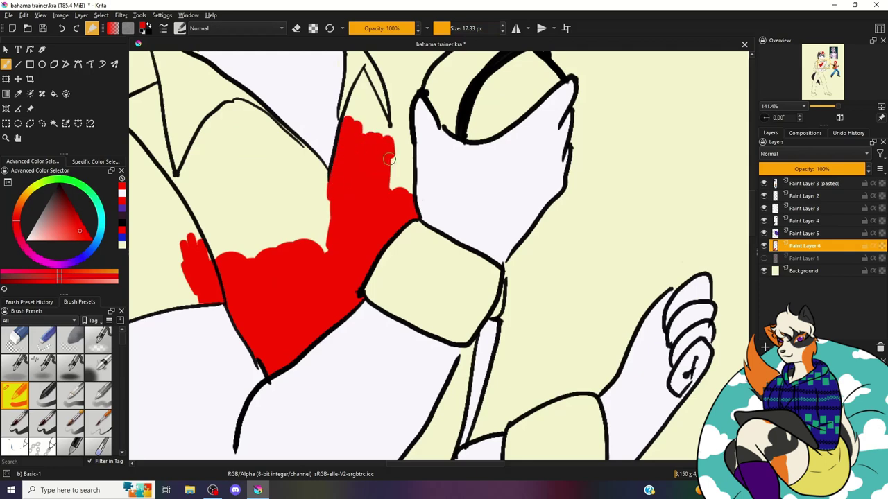
left_click_drag(388, 194, 409, 118)
left_click_drag(416, 173, 443, 319)
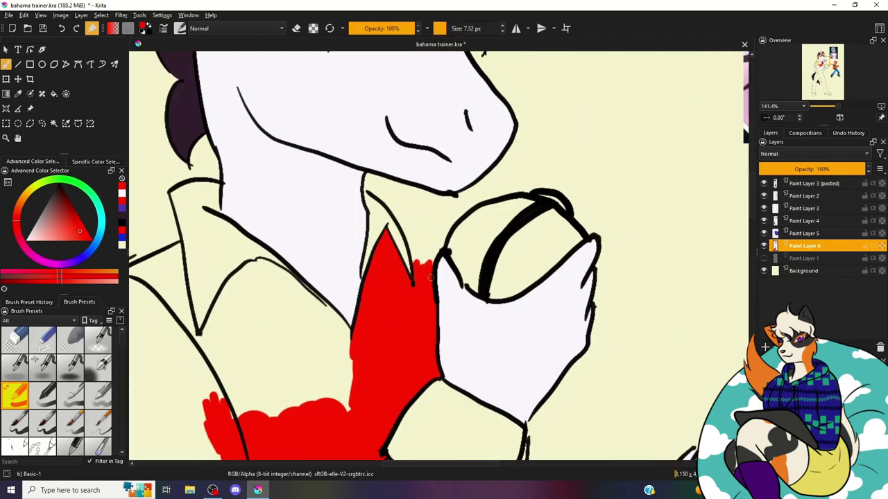
Step: Fill the collar gap and the shirt area along its outline with red
key("2")
scroll(430, 278, "up", 5)
key("Page_Up")
key("Page_Up")
key("Page_Up")
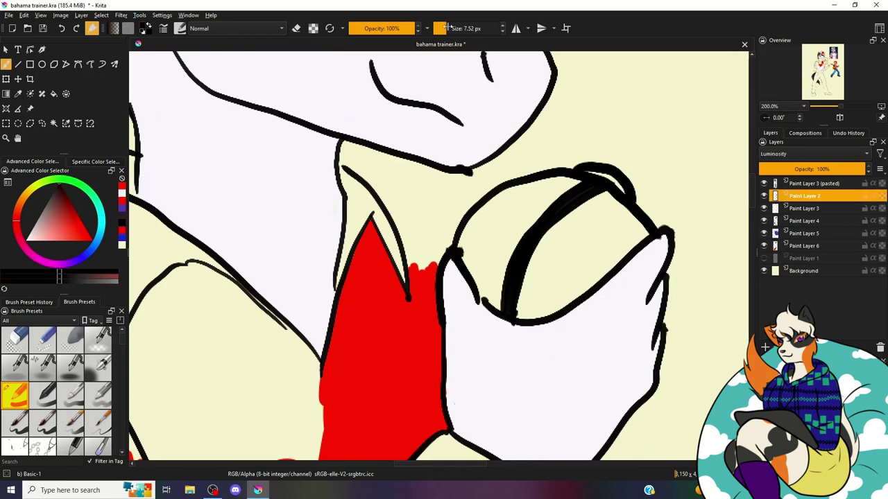
left_click_drag(388, 213, 451, 250)
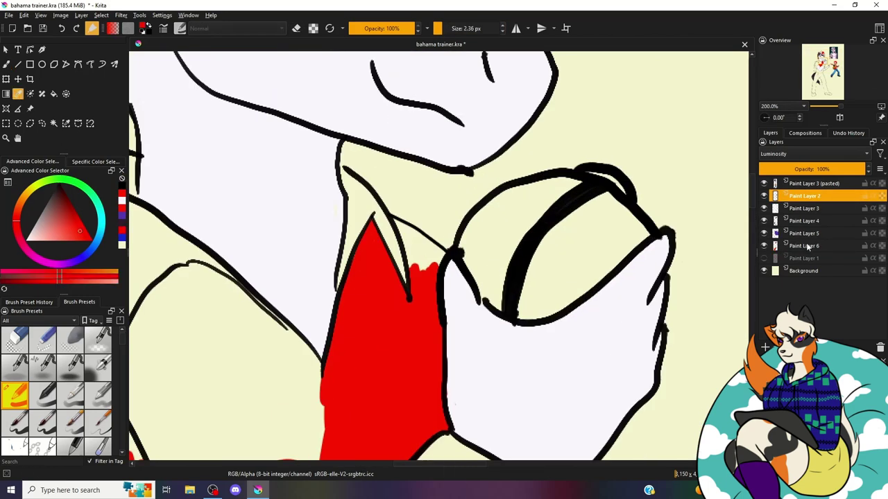
key("Page_Down")
key("Page_Down")
key("Page_Down")
left_click_drag(454, 28, 478, 29)
left_click_drag(410, 246, 423, 277)
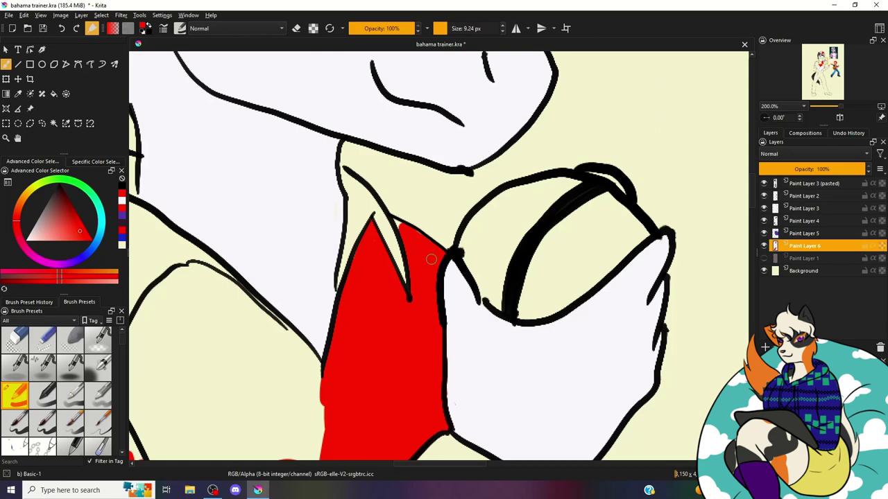
left_click_drag(457, 28, 485, 28)
left_click_drag(271, 278, 459, 251)
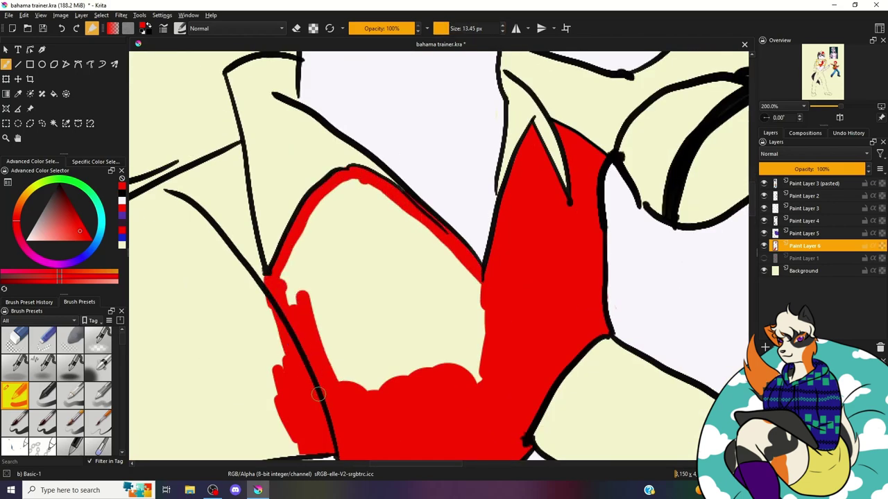
left_click_drag(278, 291, 416, 326)
left_click_drag(457, 29, 478, 28)
mouse_move(451, 277)
left_mouse_down()
mouse_move(329, 210)
mouse_move(432, 287)
left_mouse_up()
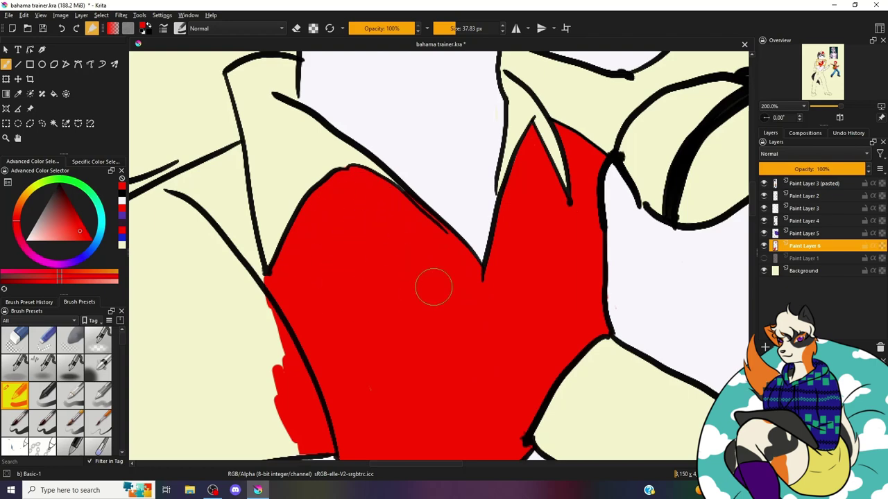
Step: With a smaller brush, paint red along the shirt outline and across the cream area
key("1")
key("bracketleft")
key("bracketleft")
key("bracketleft")
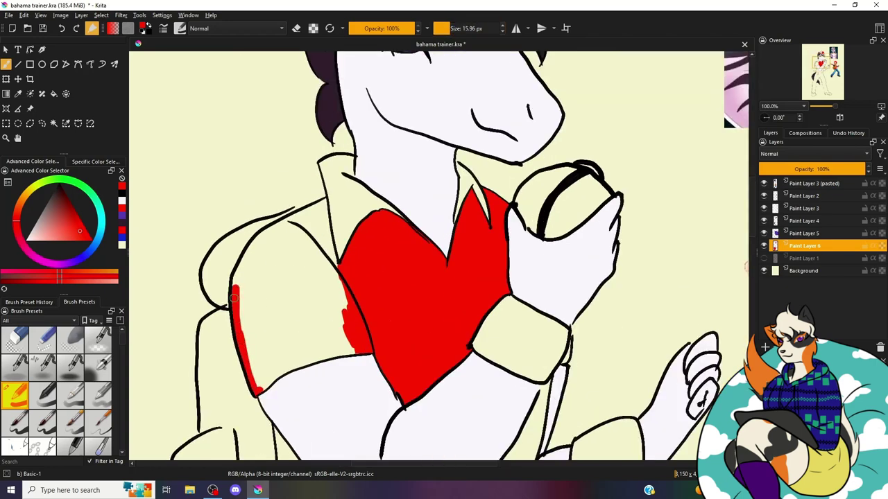
scroll(295, 217, "up", 4, "ctrl")
key("bracketleft")
key("bracketleft")
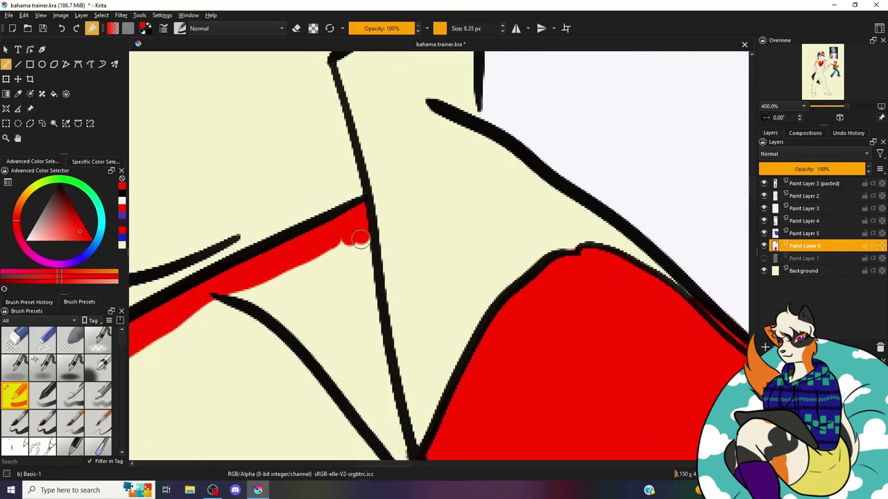
left_click_drag(356, 229, 378, 358)
scroll(415, 259, "down", 1)
key("bracketright")
key("bracketright")
key("bracketright")
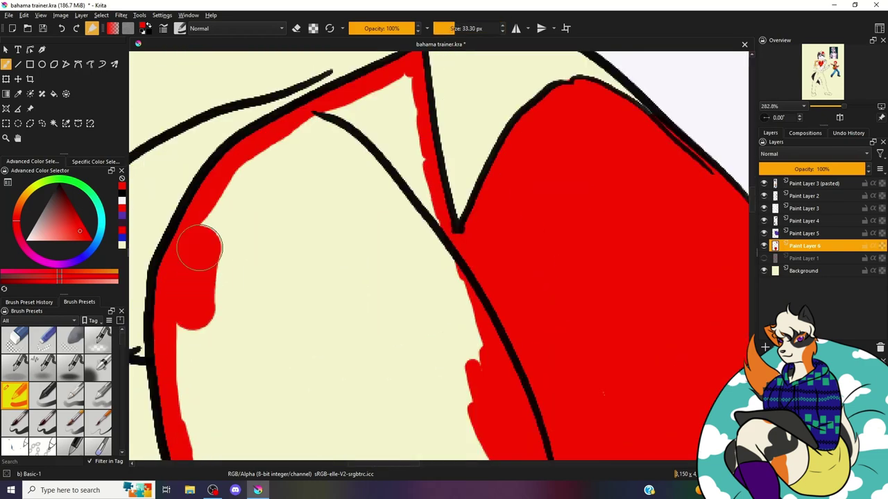
mouse_move(195, 326)
left_mouse_down()
mouse_move(199, 248)
mouse_move(400, 348)
mouse_move(443, 208)
left_mouse_up()
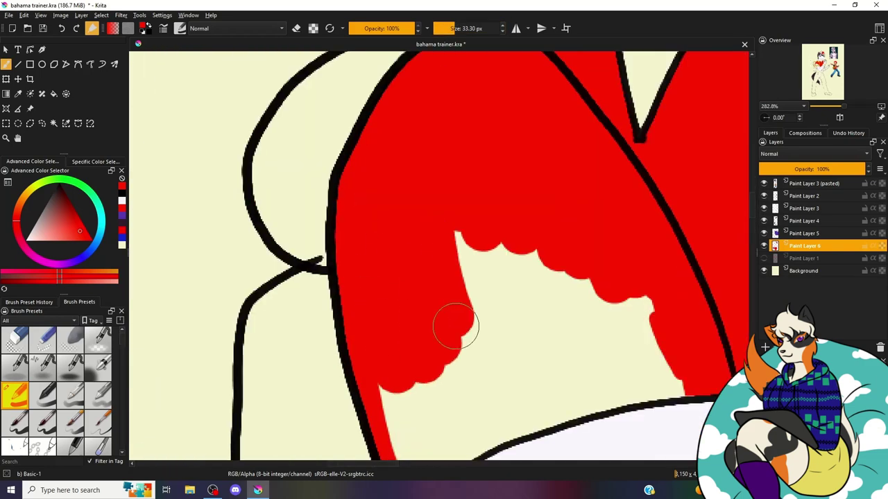
Step: Fill the leftover cream gaps between the shirt outlines with red
mouse_move(668, 372)
left_mouse_down()
mouse_move(427, 320)
mouse_move(545, 143)
left_mouse_up()
scroll(546, 143, "down", 1, "ctrl")
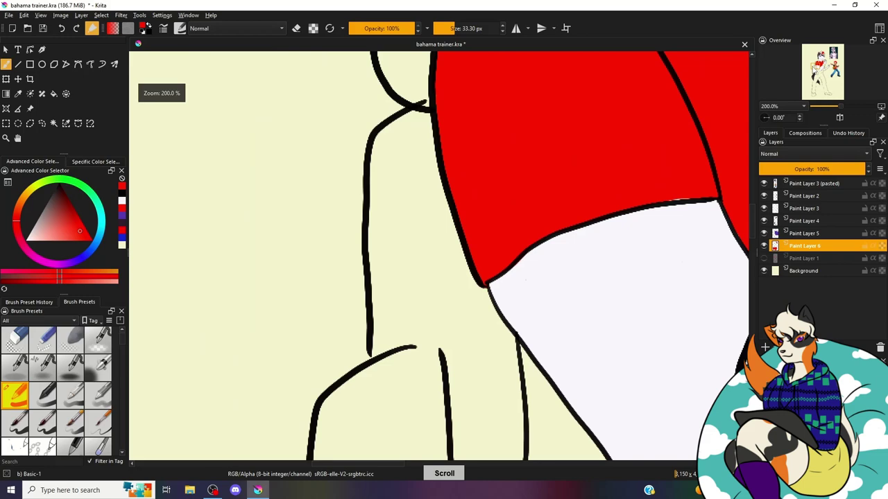
left_click_drag(444, 346, 443, 174)
mouse_move(374, 305)
left_mouse_down()
mouse_move(375, 322)
mouse_move(377, 179)
mouse_move(410, 174)
mouse_move(532, 406)
mouse_move(662, 357)
mouse_move(333, 291)
left_mouse_up()
mouse_move(298, 396)
left_mouse_down()
mouse_move(335, 251)
mouse_move(420, 231)
mouse_move(472, 111)
left_mouse_up()
left_click_drag(472, 208, 319, 208)
left_click_drag(319, 312, 355, 198)
mouse_move(324, 336)
left_mouse_down()
mouse_move(416, 174)
mouse_move(444, 382)
left_mouse_up()
Step: Paint red down the collar edge and lower shirt outline, then add Paint Layer 7
mouse_move(301, 243)
left_mouse_down()
mouse_move(289, 312)
mouse_move(269, 349)
mouse_move(412, 382)
mouse_move(495, 386)
mouse_move(693, 364)
left_mouse_up()
key("bracketleft")
key("bracketleft")
key("bracketleft")
mouse_move(694, 364)
left_mouse_down()
mouse_move(409, 298)
mouse_move(430, 250)
mouse_move(347, 248)
mouse_move(239, 288)
mouse_move(136, 287)
mouse_move(476, 204)
left_mouse_up()
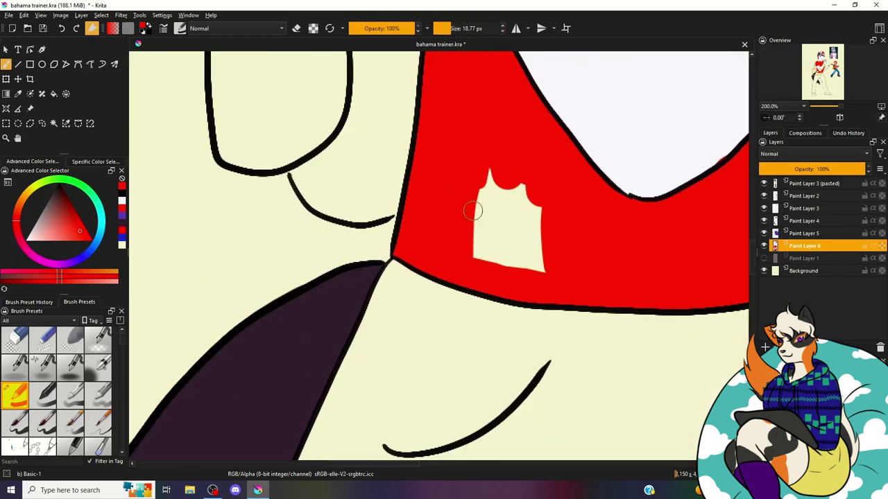
scroll(551, 243, "down", 3)
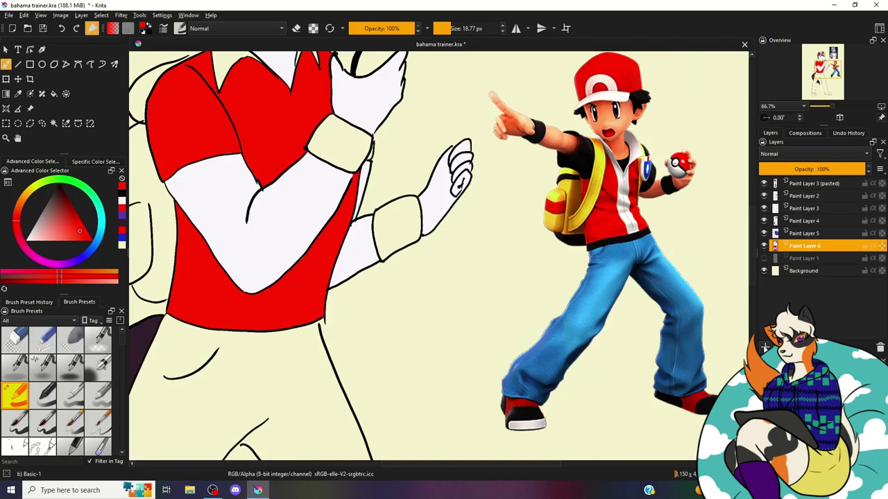
key("Insert")
Step: Pick blue and fill the top of the trousers and their left edge
left_click_drag(485, 347, 302, 33)
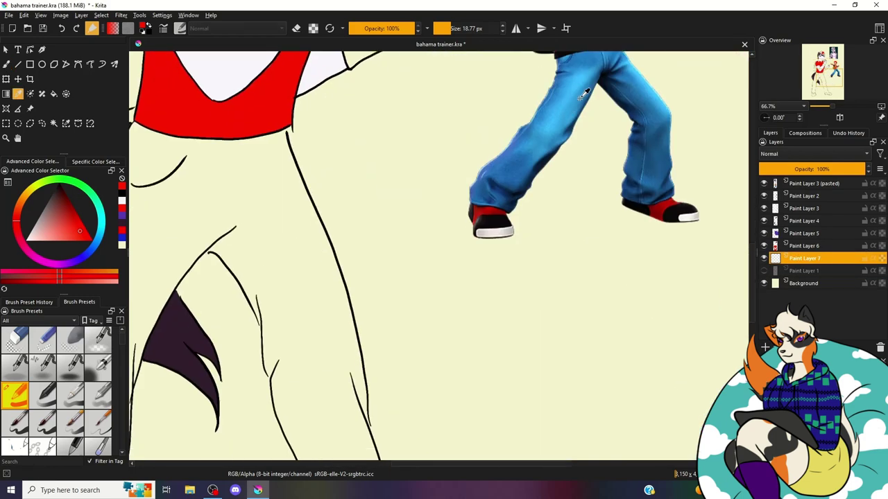
left_click(554, 139, "ctrl")
left_click_drag(338, 0, 455, 24)
left_click_drag(232, 177, 222, 277)
left_click_drag(250, 139, 298, 229)
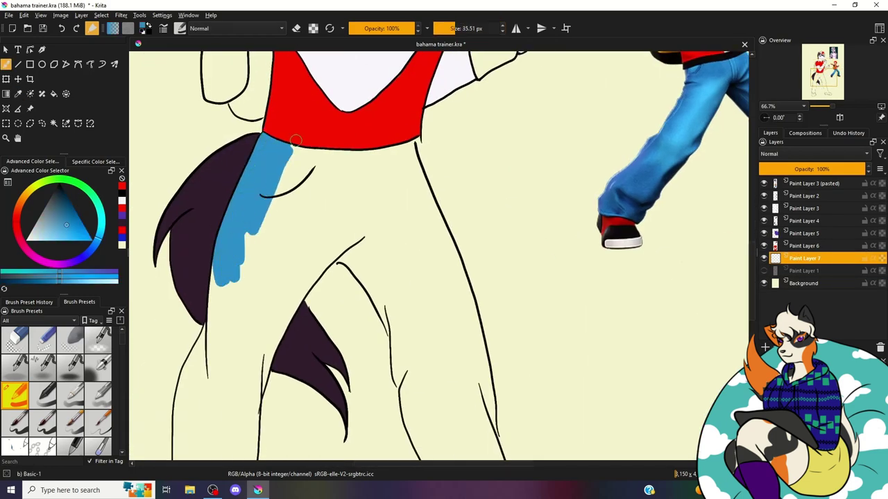
left_click_drag(305, 152, 347, 222)
mouse_move(360, 152)
left_mouse_down()
mouse_move(409, 145)
mouse_move(433, 222)
left_mouse_up()
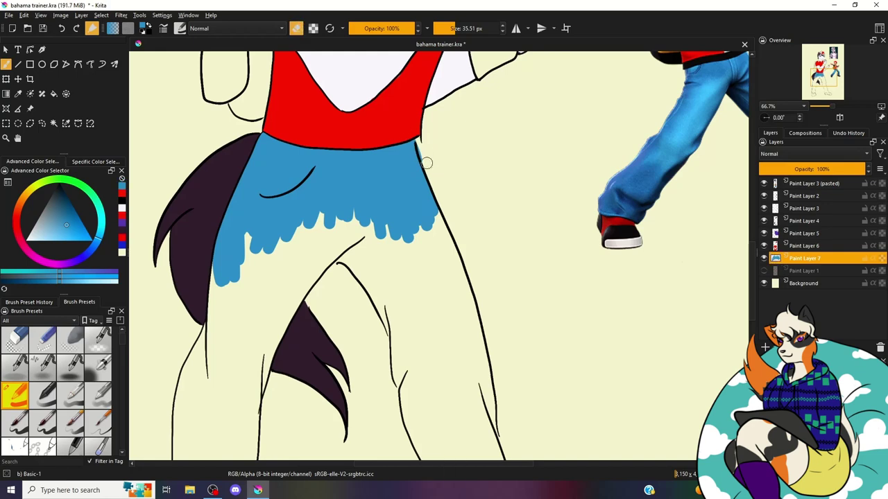
Step: Fill the left hip, inner trouser outline and cream gaps below with blue
mouse_move(215, 249)
left_mouse_down()
mouse_move(225, 322)
mouse_move(290, 308)
left_mouse_up()
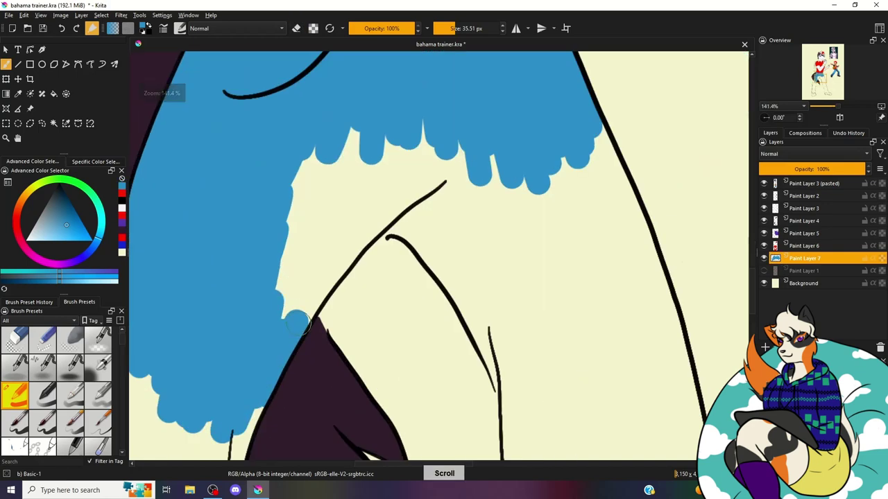
mouse_move(296, 321)
left_mouse_down()
mouse_move(392, 204)
mouse_move(394, 223)
mouse_move(457, 292)
mouse_move(509, 390)
mouse_move(514, 424)
left_mouse_up()
mouse_move(284, 305)
left_mouse_down()
mouse_move(354, 139)
mouse_move(430, 174)
mouse_move(493, 168)
mouse_move(527, 333)
mouse_move(551, 198)
mouse_move(638, 160)
left_mouse_up()
left_click(824, 86)
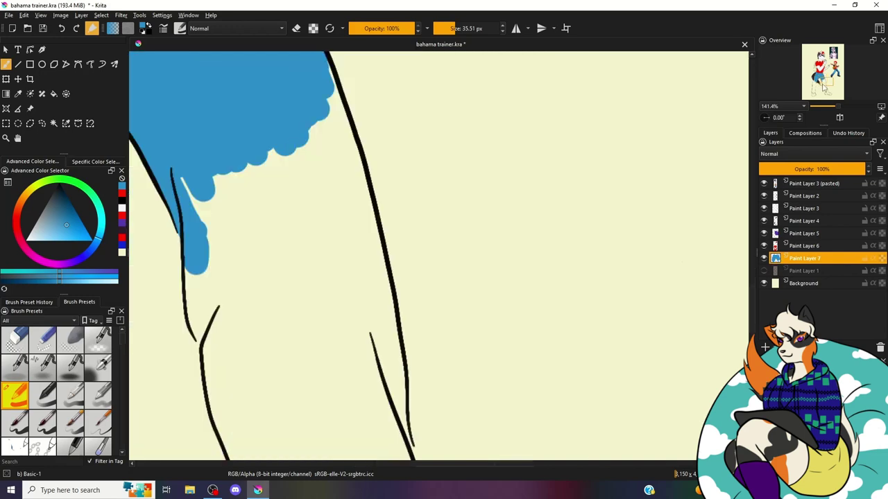
left_click_drag(823, 87, 819, 85)
left_click_drag(392, 298, 458, 194)
left_click_drag(450, 285, 548, 139)
mouse_move(392, 368)
left_mouse_down()
mouse_move(380, 339)
mouse_move(472, 299)
left_mouse_up()
left_click_drag(471, 361, 555, 222)
Step: Paint blue down the trouser leg and along its right outline
left_click(822, 68)
mouse_move(467, 201)
left_mouse_down()
mouse_move(468, 239)
mouse_move(530, 371)
mouse_move(569, 201)
mouse_move(645, 152)
mouse_move(640, 118)
left_mouse_up()
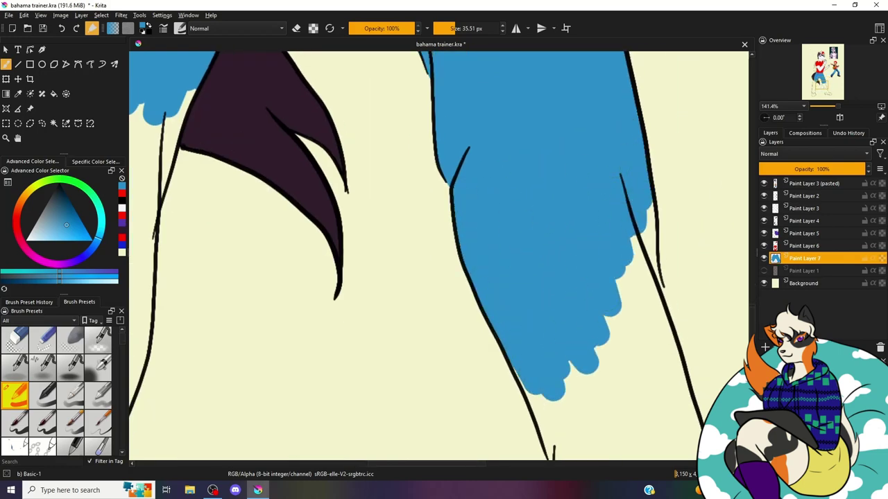
left_click_drag(638, 274, 652, 202)
key("bracketleft")
key("bracketleft")
left_click_drag(645, 333, 652, 283)
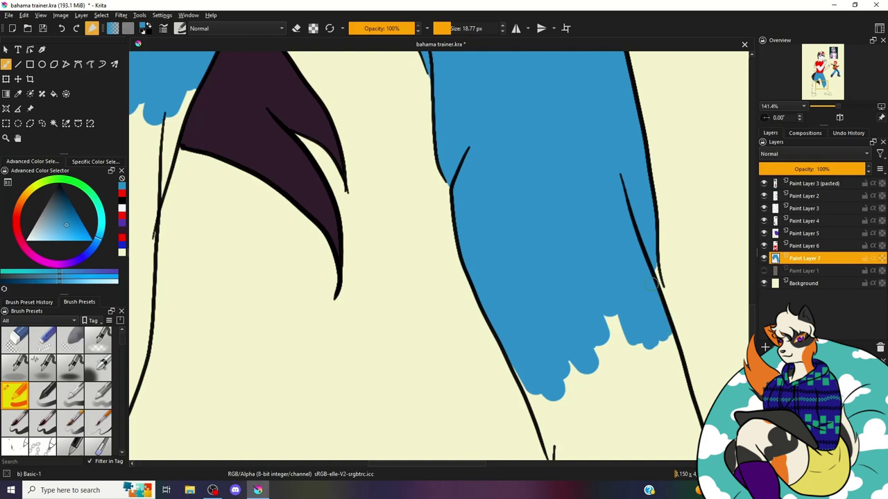
left_click(303, 27)
left_click(299, 28)
Step: Fill the lower trouser leg and its inner outline with blue
mouse_move(444, 138)
left_mouse_down()
mouse_move(479, 201)
mouse_move(501, 413)
mouse_move(548, 425)
mouse_move(696, 413)
mouse_move(659, 326)
mouse_move(603, 108)
left_mouse_up()
left_click_drag(478, 249, 506, 170)
left_click_drag(520, 236, 617, 97)
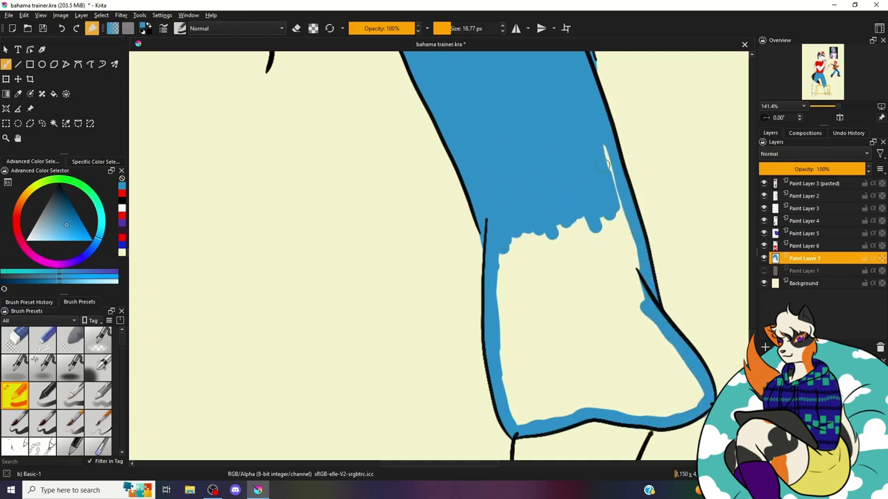
left_click_drag(596, 208, 461, 208)
mouse_move(374, 416)
left_mouse_down()
mouse_move(370, 230)
mouse_move(437, 333)
mouse_move(396, 396)
mouse_move(444, 375)
mouse_move(494, 392)
mouse_move(516, 360)
mouse_move(538, 412)
left_mouse_up()
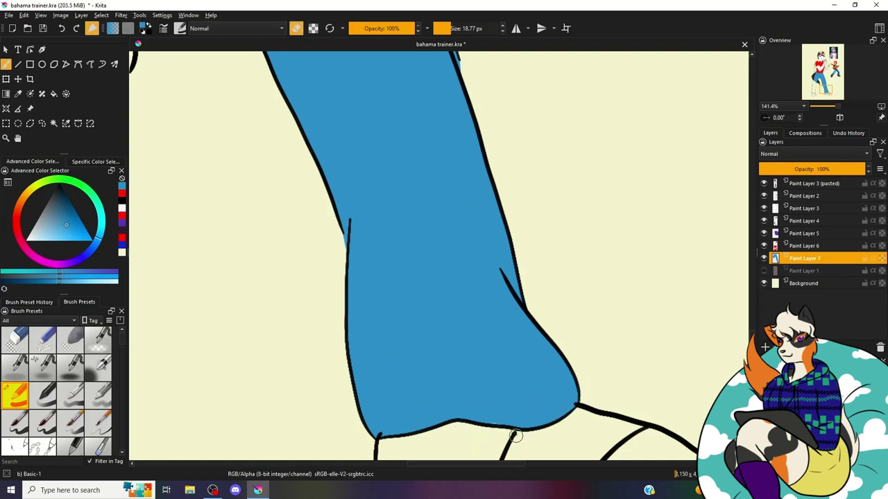
Step: Paint blue up the other trouser leg along both of its outlines
key("1")
left_click_drag(215, 253, 470, 192)
mouse_move(450, 253)
left_mouse_down()
mouse_move(458, 170)
mouse_move(489, 108)
mouse_move(499, 139)
mouse_move(465, 215)
mouse_move(533, 119)
mouse_move(576, 208)
mouse_move(557, 331)
mouse_move(540, 373)
left_mouse_up()
mouse_move(450, 359)
left_mouse_down()
mouse_move(448, 253)
mouse_move(479, 208)
left_mouse_up()
mouse_move(468, 265)
left_mouse_down()
mouse_move(524, 208)
mouse_move(562, 284)
mouse_move(593, 154)
left_mouse_up()
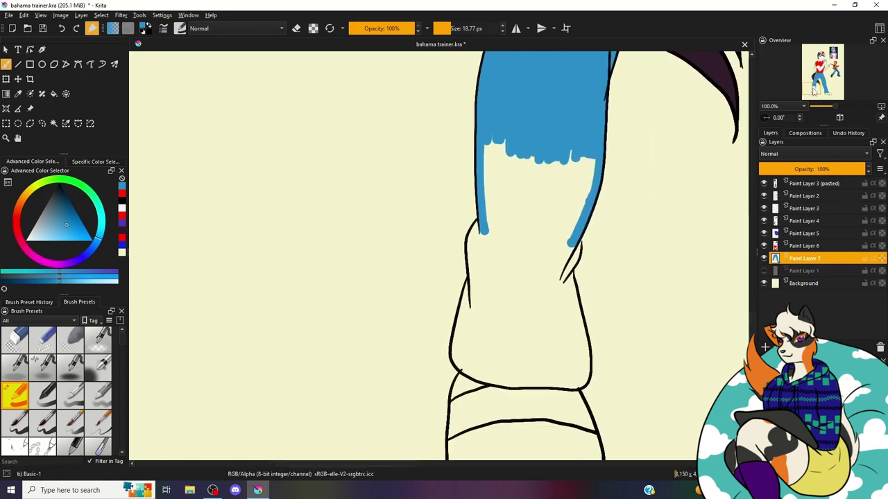
mouse_move(492, 139)
left_mouse_down()
mouse_move(494, 201)
mouse_move(531, 249)
mouse_move(570, 156)
left_mouse_up()
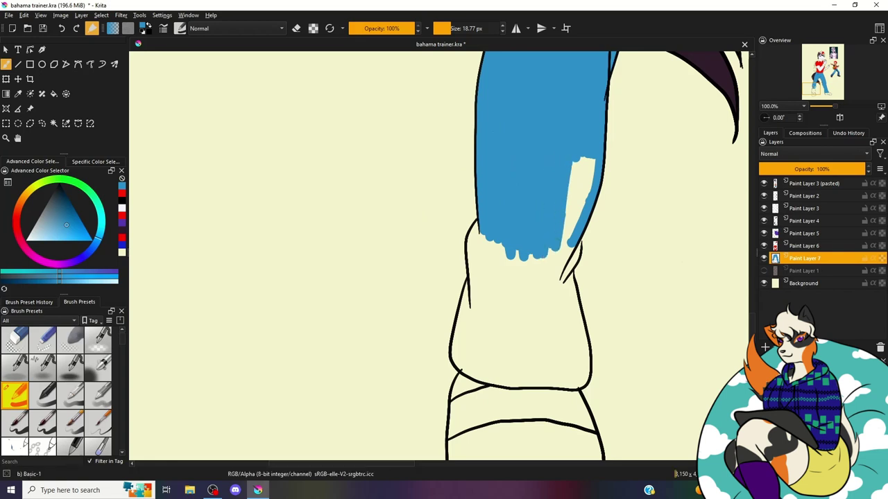
Step: Fill the rest of that leg with blue down to the hem
left_click_drag(565, 236, 590, 161)
mouse_move(474, 305)
left_mouse_down()
mouse_move(471, 235)
mouse_move(489, 316)
mouse_move(534, 336)
mouse_move(572, 236)
left_mouse_up()
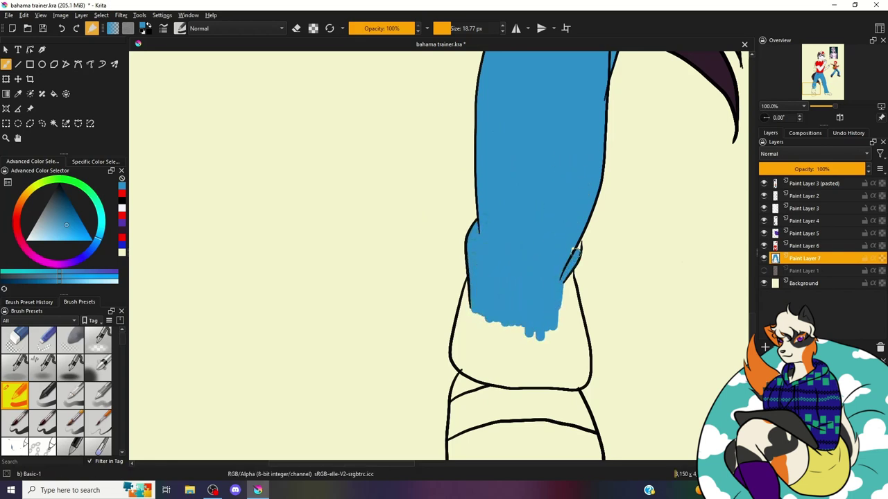
mouse_move(459, 362)
left_mouse_down()
mouse_move(461, 305)
mouse_move(482, 357)
mouse_move(527, 362)
mouse_move(579, 305)
left_mouse_up()
left_click_drag(582, 357, 567, 277)
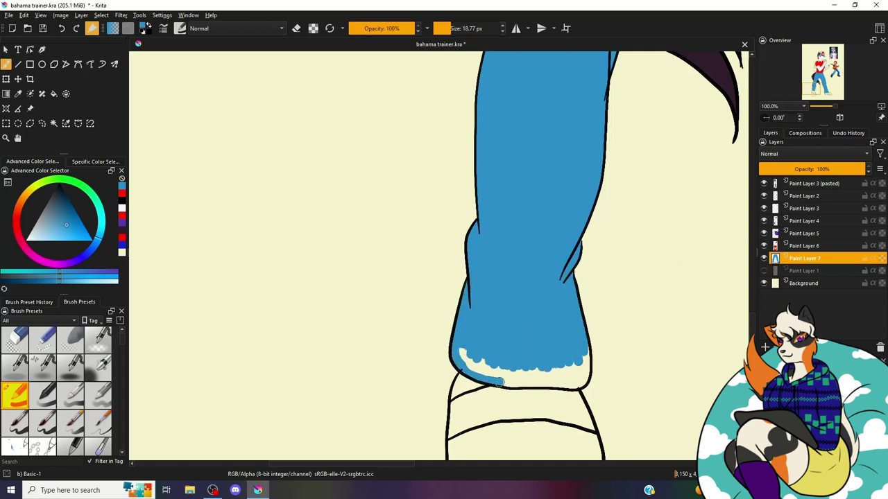
left_click_drag(532, 382, 585, 374)
left_click_drag(465, 356, 523, 374)
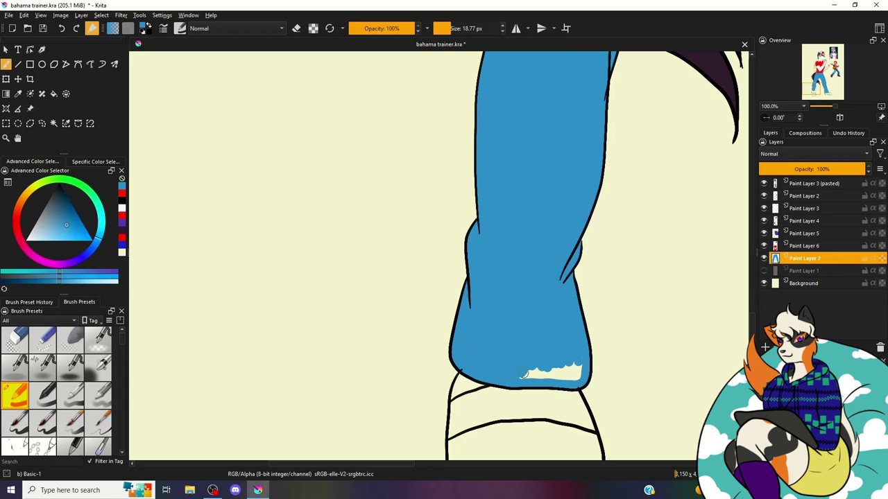
scroll(568, 373, "down", 3)
scroll(485, 208, "up", 3)
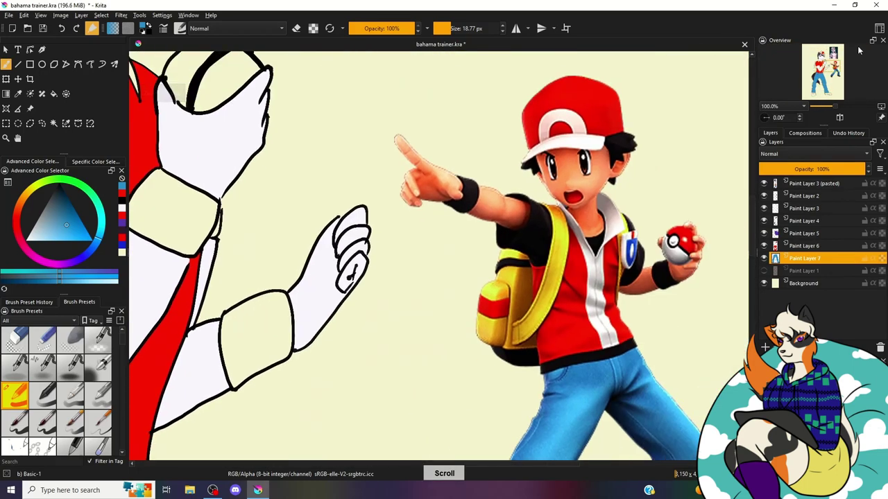
Step: Pick black and paint the sleeve bands on Paint Layer 6
left_click(668, 269, "ctrl")
left_click(804, 245)
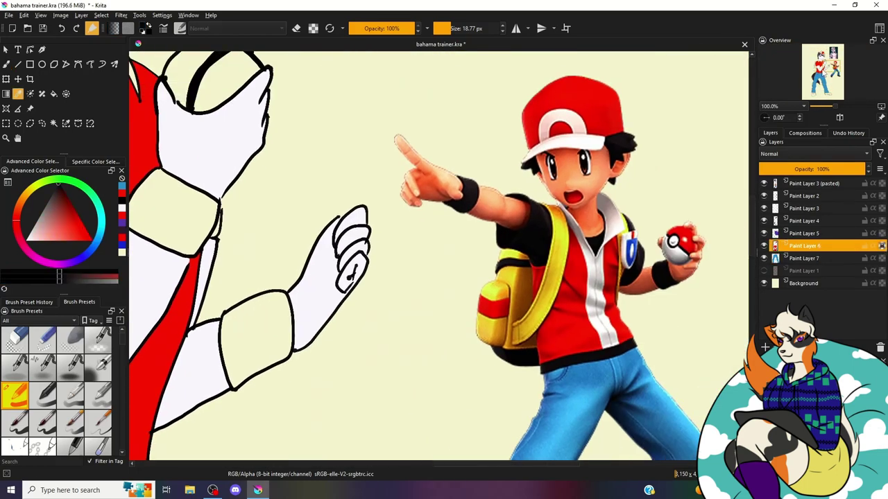
scroll(456, 93, "up", 3)
left_click_drag(513, 208, 527, 263)
mouse_move(503, 149)
left_mouse_down()
mouse_move(553, 245)
mouse_move(584, 242)
mouse_move(627, 208)
mouse_move(617, 170)
mouse_move(522, 120)
mouse_move(562, 173)
mouse_move(610, 188)
mouse_move(541, 113)
mouse_move(549, 95)
mouse_move(589, 136)
mouse_move(553, 104)
left_mouse_up()
left_click_drag(553, 208, 191, 208)
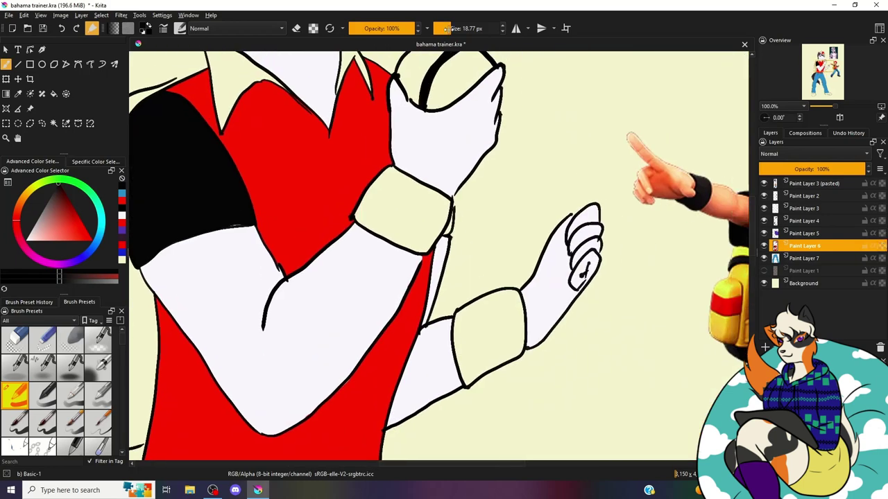
Step: With a smaller brush, paint the shoulder patch and the belt black
left_click(444, 29)
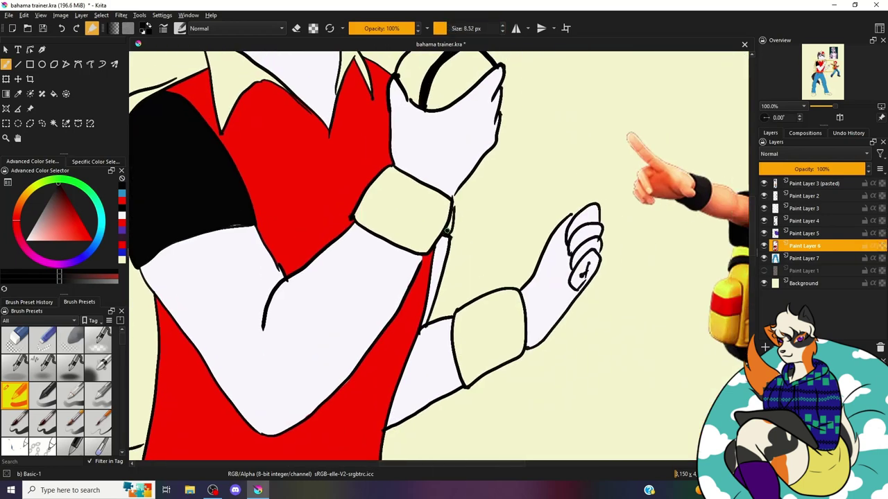
left_click(56, 188)
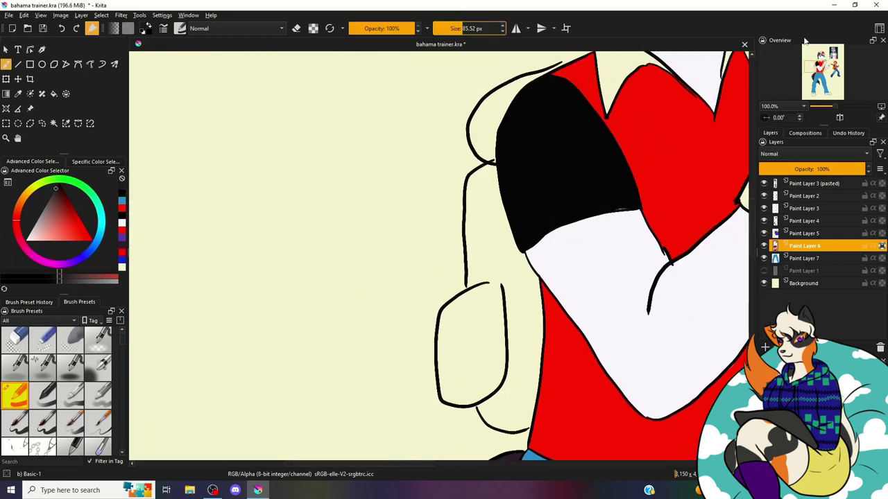
mouse_move(486, 139)
left_mouse_down()
mouse_move(550, 198)
mouse_move(638, 382)
left_mouse_up()
scroll(550, 198, "up", 2)
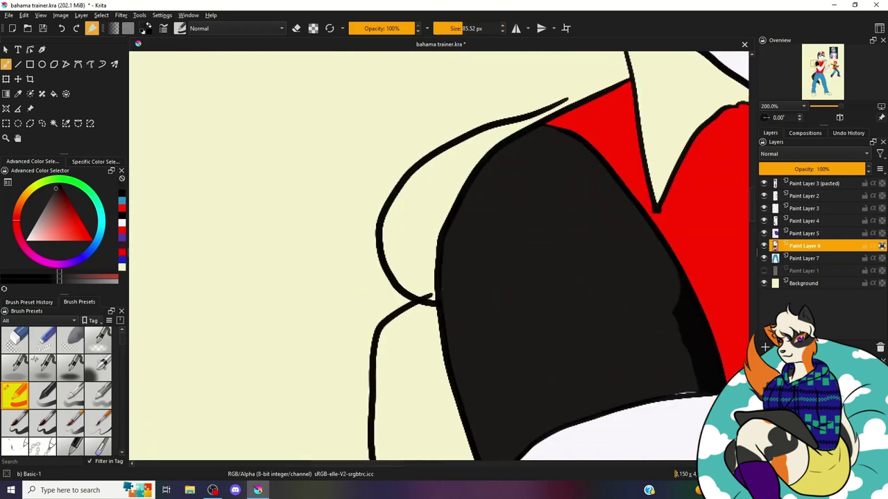
scroll(833, 71, "down", 3)
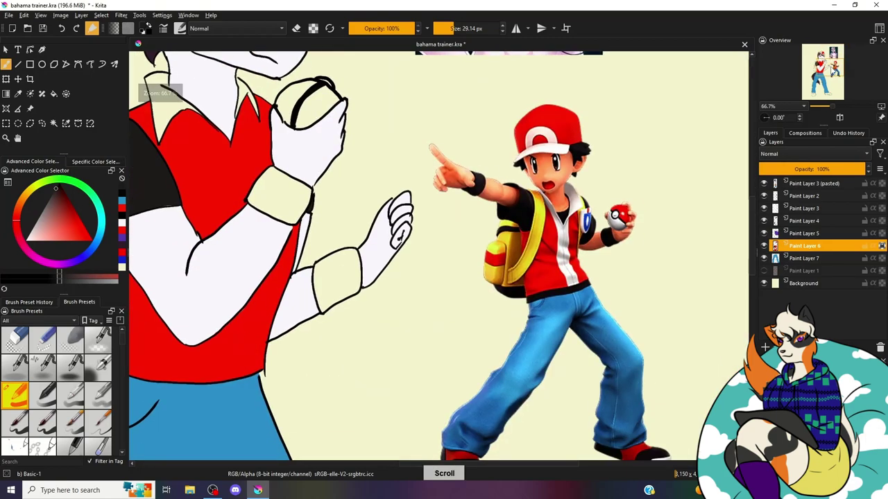
scroll(416, 173, "up", 3)
left_click_drag(416, 174, 721, 181)
scroll(721, 182, "down", 1)
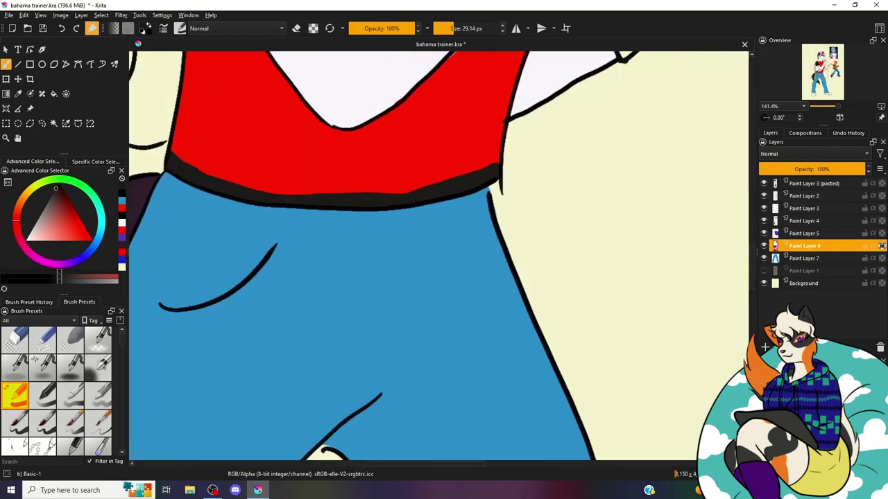
left_click_drag(166, 153, 499, 180)
scroll(549, 129, "down", 3)
scroll(799, 289, "up", 2)
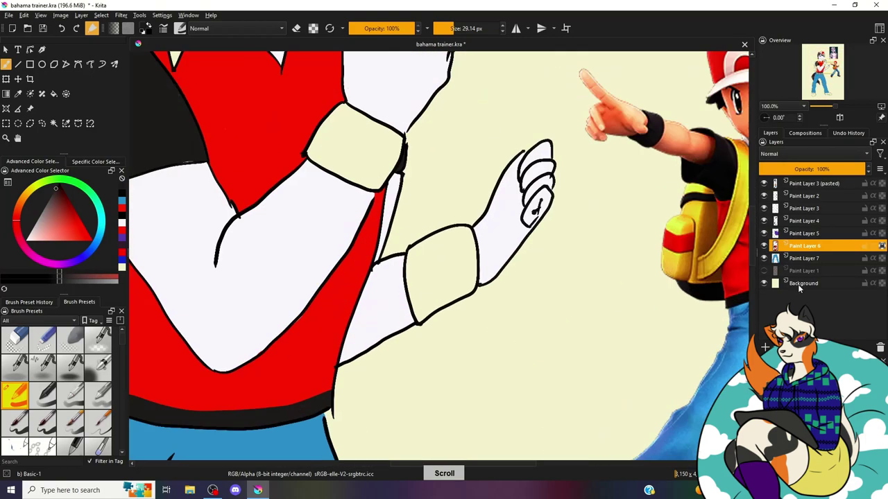
Step: Add Paint Layer 8 above the trousers layer and paint the wrist cuff black
left_click(801, 270)
key("Insert")
scroll(416, 261, "up", 1)
mouse_move(395, 410)
left_mouse_down()
mouse_move(447, 352)
mouse_move(479, 388)
mouse_move(458, 368)
mouse_move(478, 409)
left_mouse_up()
left_click_drag(458, 388, 437, 194)
left_click_drag(392, 239, 519, 246)
Step: Paint the other wrist cuff and the first shoe black
mouse_move(458, 292)
left_mouse_down()
mouse_move(520, 246)
mouse_move(561, 317)
left_mouse_up()
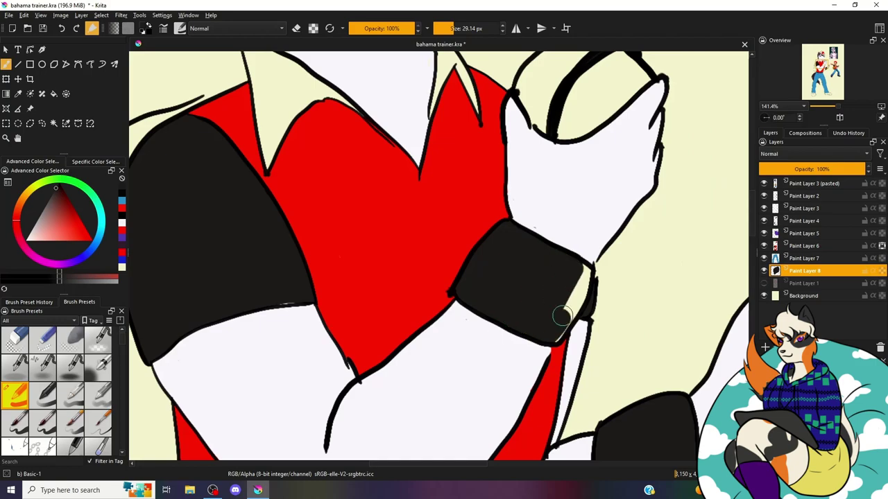
scroll(562, 316, "down", 1)
scroll(549, 312, "down", 1)
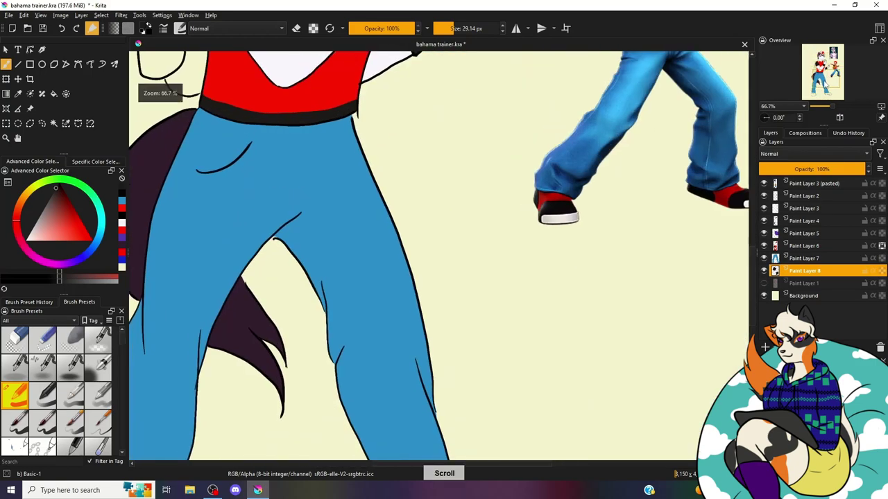
scroll(444, 277, "up", 1)
mouse_move(339, 348)
left_mouse_down()
mouse_move(321, 300)
mouse_move(372, 289)
mouse_move(438, 291)
mouse_move(466, 329)
left_mouse_up()
mouse_move(342, 354)
left_mouse_down()
mouse_move(430, 359)
mouse_move(463, 332)
left_mouse_up()
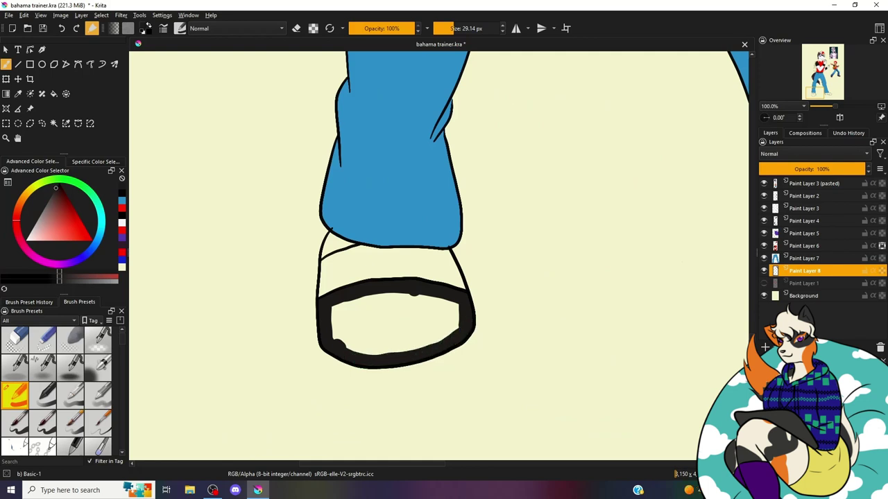
mouse_move(332, 305)
left_mouse_down()
mouse_move(352, 352)
mouse_move(451, 316)
left_mouse_up()
mouse_move(337, 239)
left_mouse_down()
mouse_move(326, 246)
mouse_move(104, 229)
left_mouse_up()
Step: Paint the other shoe's heel and toe cap solid black, then add Paint Layer 9
key("bracketright")
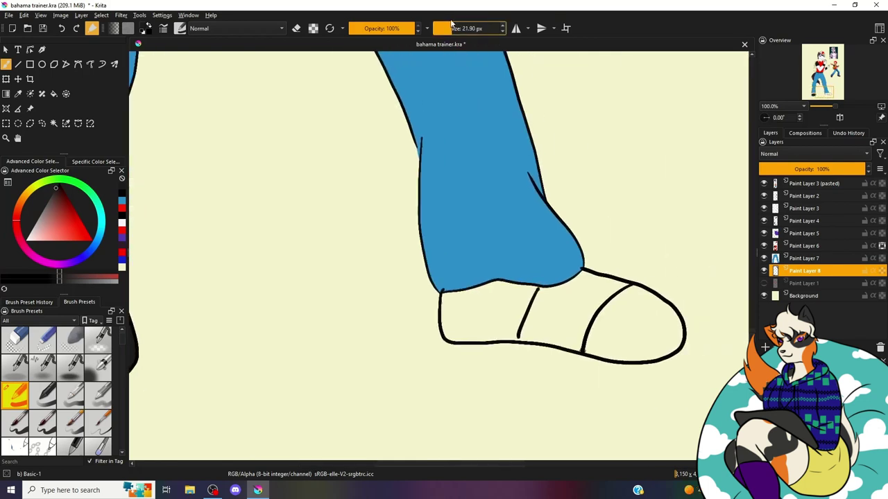
left_click_drag(447, 333, 457, 340)
mouse_move(443, 292)
left_mouse_down()
mouse_move(498, 283)
mouse_move(450, 323)
mouse_move(509, 340)
mouse_move(511, 311)
mouse_move(461, 333)
left_mouse_up()
mouse_move(590, 352)
left_mouse_down()
mouse_move(595, 315)
mouse_move(673, 315)
mouse_move(680, 334)
left_mouse_up()
mouse_move(593, 353)
left_mouse_down()
mouse_move(642, 357)
mouse_move(679, 337)
mouse_move(624, 326)
left_mouse_up()
left_click_drag(604, 298, 658, 350)
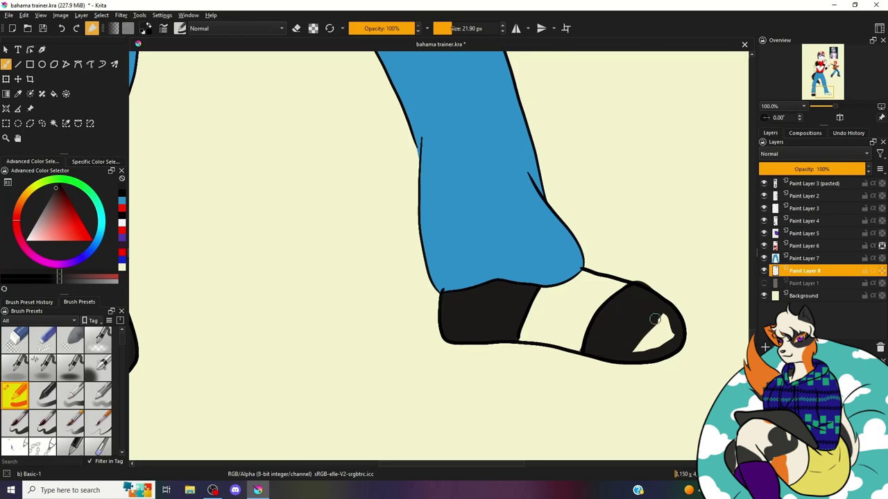
left_click_drag(634, 315, 676, 333)
key("e")
scroll(637, 276, "down", 2)
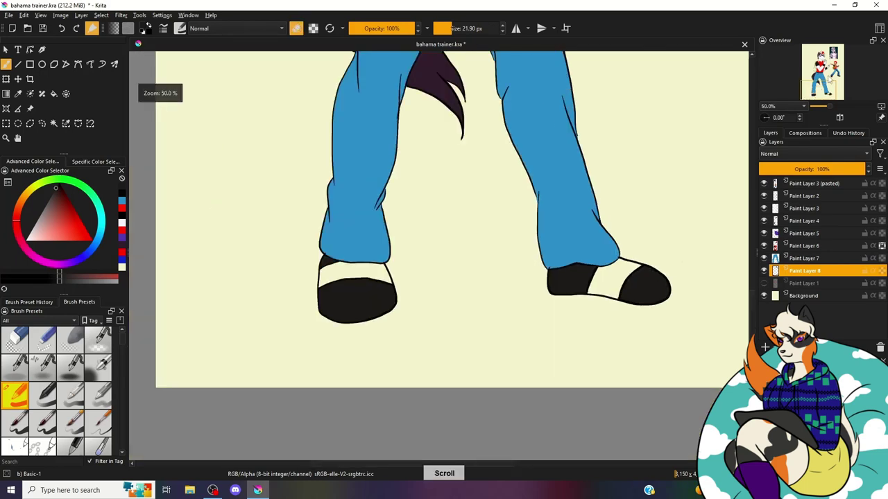
scroll(416, 243, "up", 3)
key("e")
scroll(416, 243, "down", 2)
Step: Paint red stripes across both shoes and colour the shirt collar light grey
left_click(799, 281)
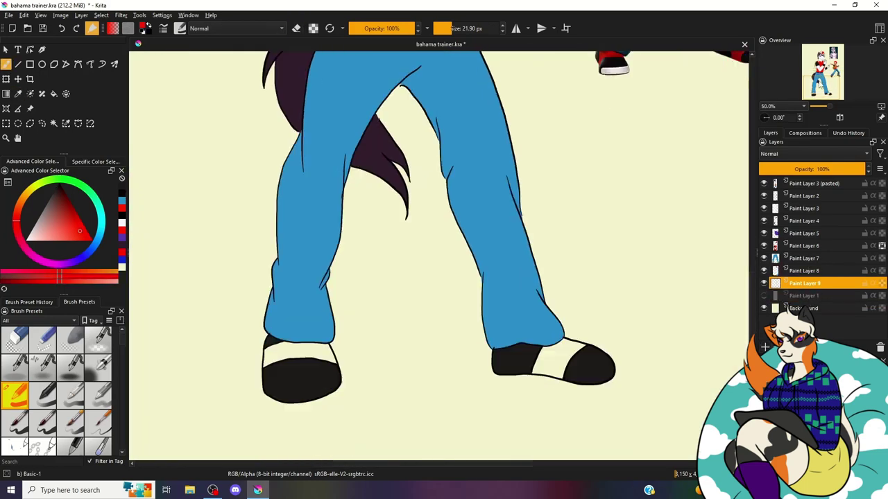
scroll(416, 278, "down", 3)
left_click_drag(288, 299, 357, 298)
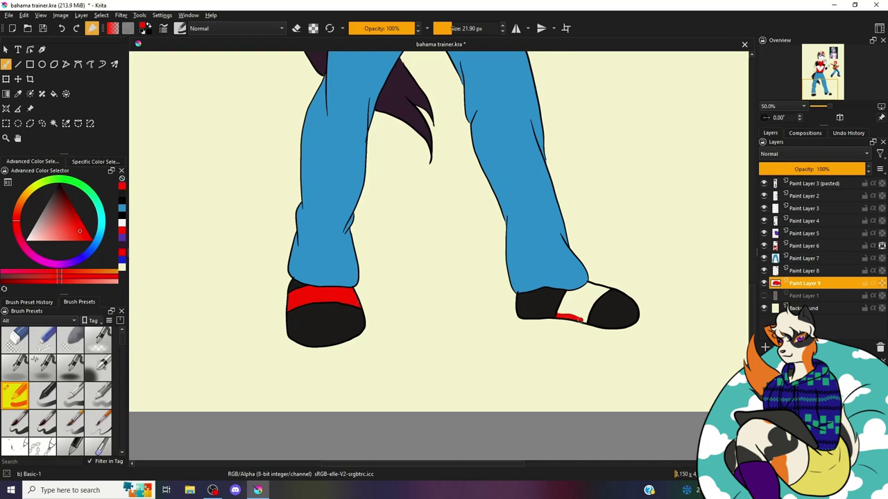
left_click_drag(558, 318, 613, 292)
scroll(611, 291, "down", 2)
scroll(485, 208, "up", 2)
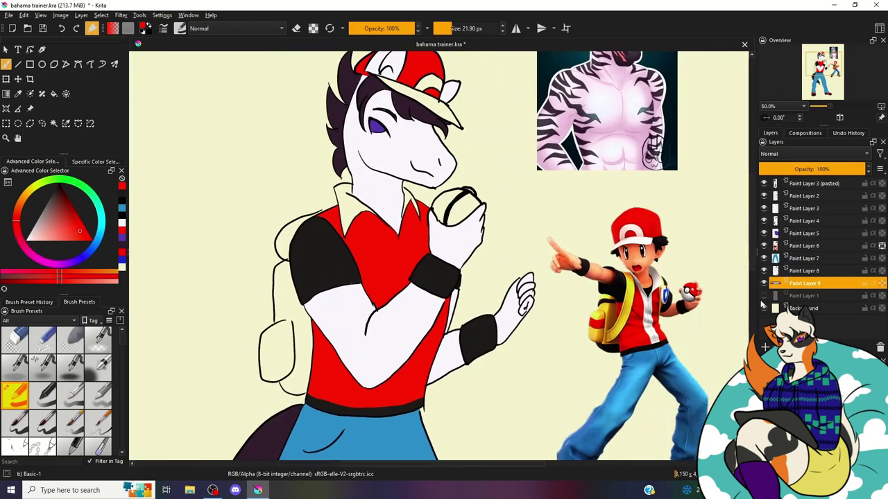
left_click(38, 225)
left_click_drag(357, 202, 343, 213)
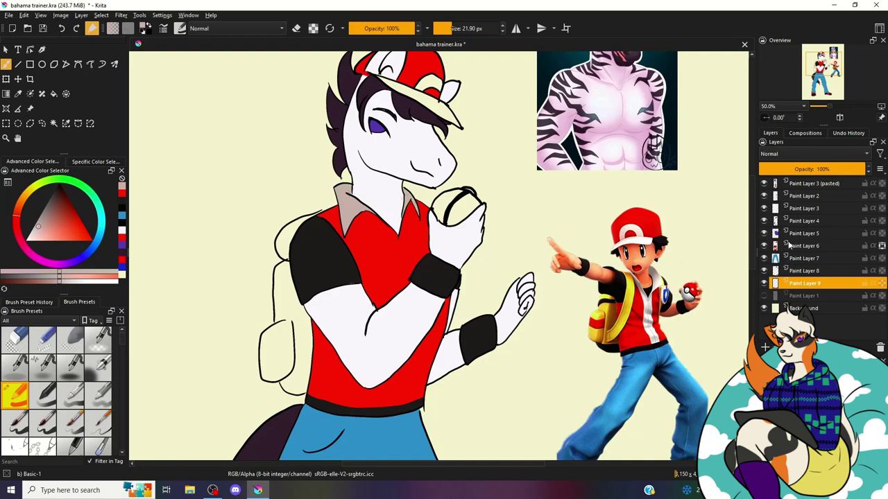
left_click(30, 233)
left_click_drag(339, 191, 345, 233)
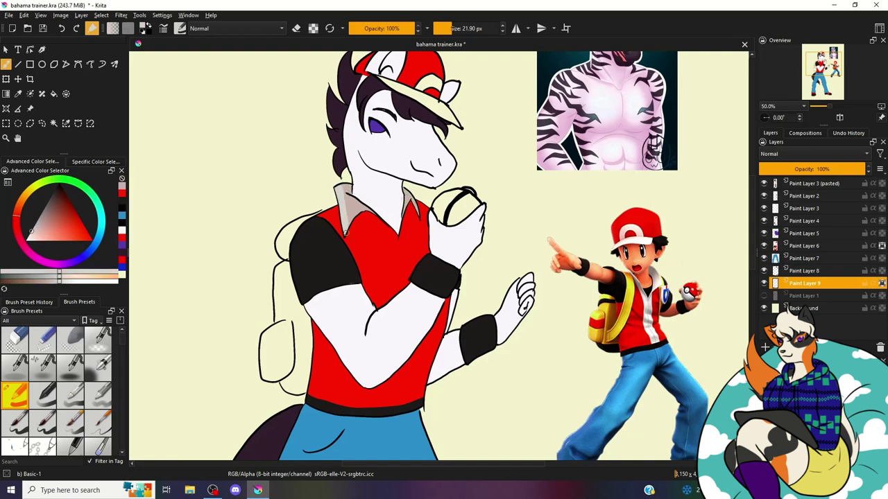
scroll(250, 103, "up", 2)
scroll(250, 102, "up", 1)
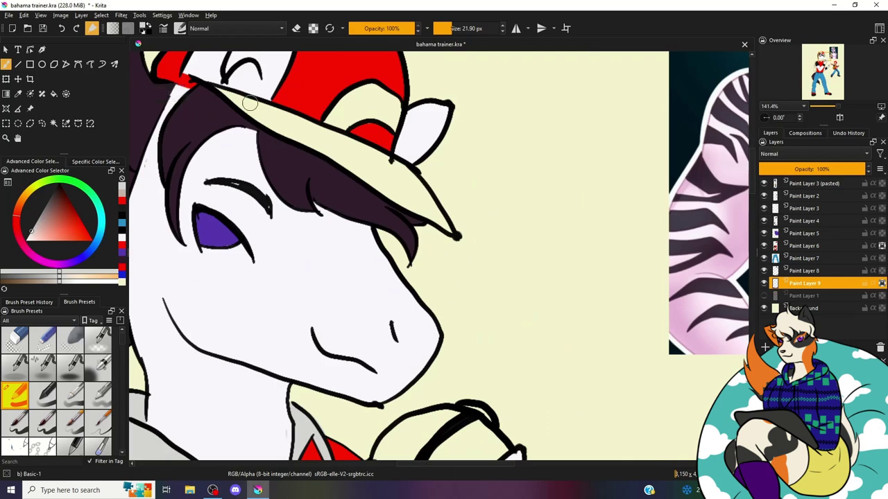
Step: Paint the cap brim light grey, sample the backpack yellow and add a new layer
mouse_move(222, 97)
left_mouse_down()
mouse_move(303, 135)
mouse_move(377, 97)
mouse_move(406, 199)
mouse_move(416, 187)
left_mouse_up()
left_click(444, 27)
left_click_drag(441, 226, 417, 205)
scroll(591, 287, "down", 2)
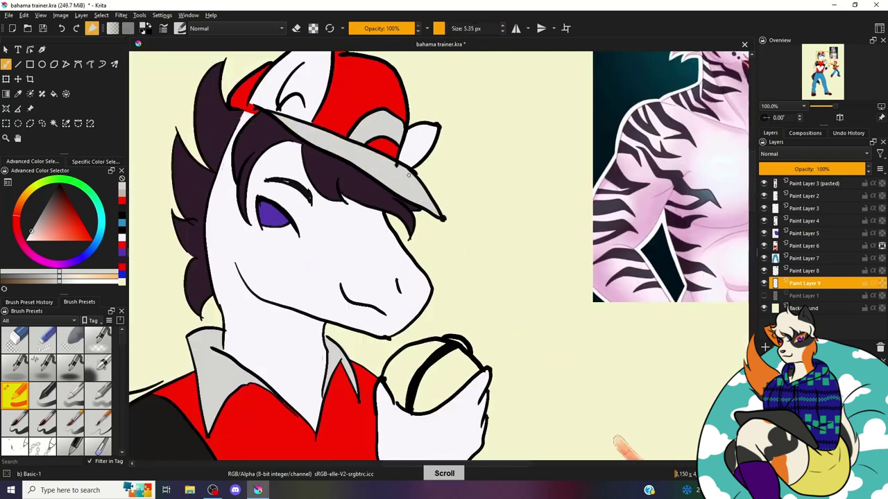
scroll(591, 287, "down", 2)
left_click(548, 265, "ctrl")
key("b")
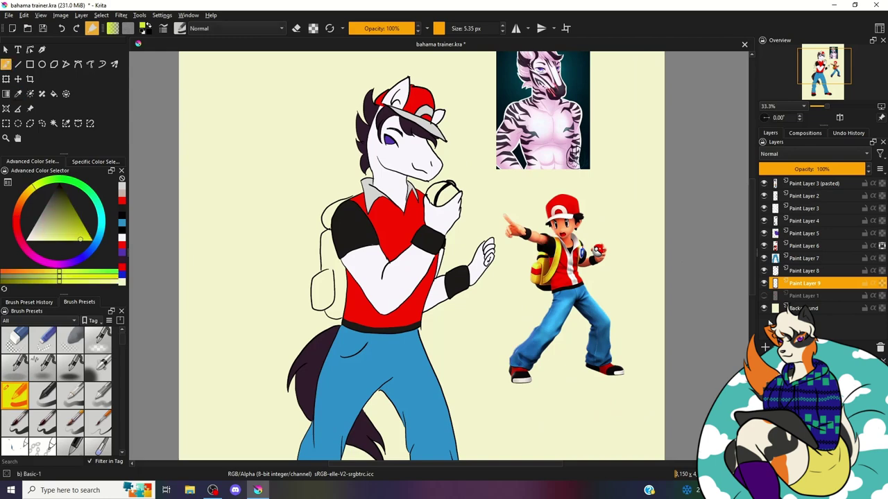
left_click(765, 347)
scroll(384, 271, "up", 1)
scroll(384, 271, "up", 1)
Step: Fill the backpack, its strap and its pocket with yellow
mouse_move(383, 271)
left_mouse_down()
mouse_move(378, 201)
mouse_move(358, 229)
mouse_move(360, 166)
mouse_move(371, 201)
left_mouse_up()
left_click_drag(362, 248, 338, 283)
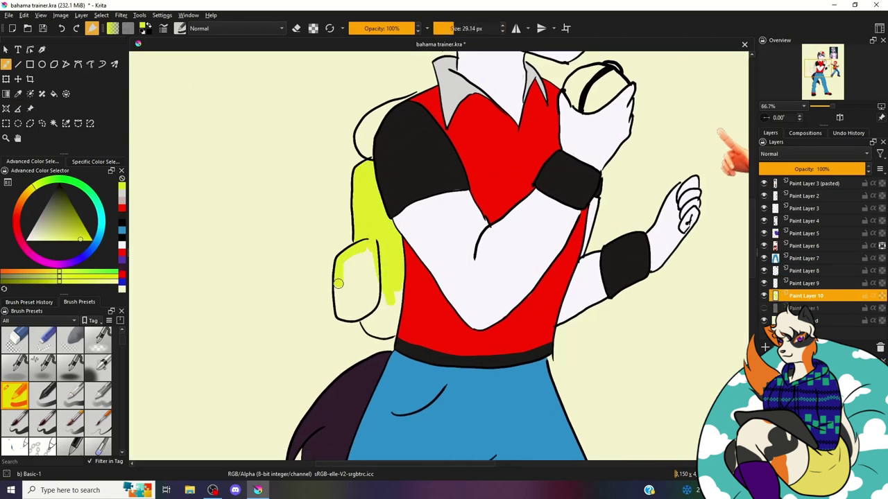
mouse_move(387, 334)
left_mouse_down()
mouse_move(350, 258)
mouse_move(368, 256)
left_mouse_up()
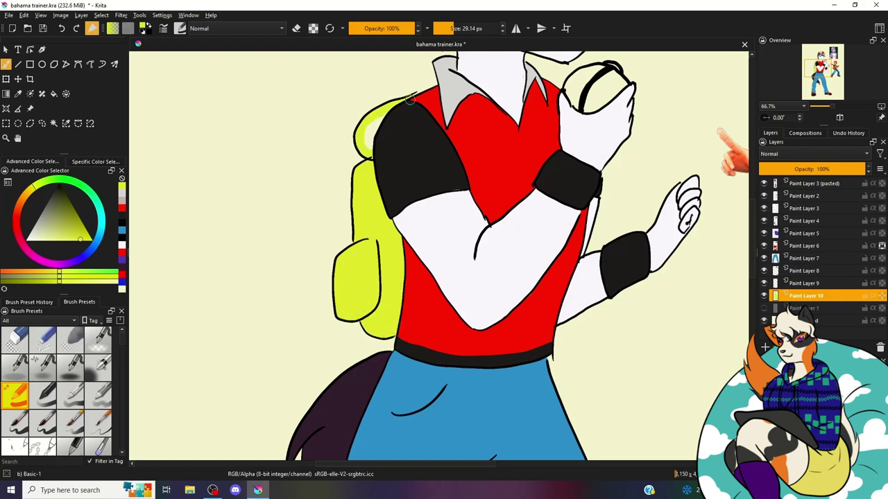
scroll(411, 99, "down", 2)
scroll(411, 99, "up", 4)
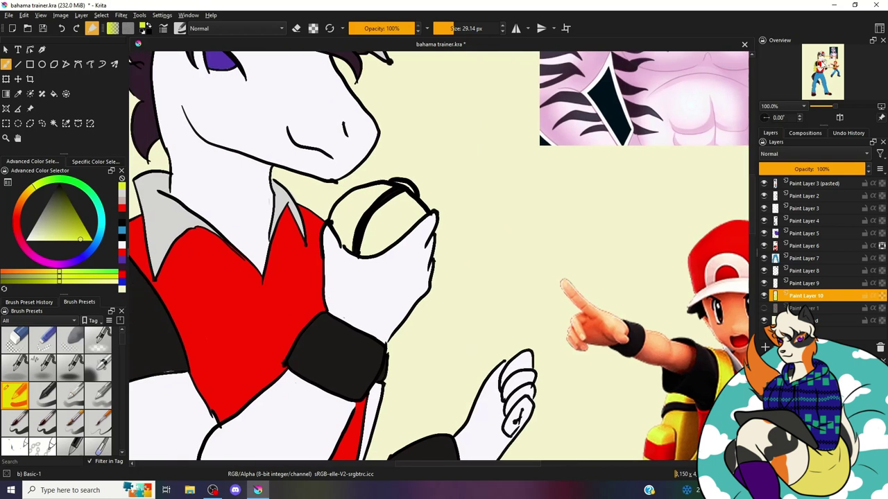
Step: Paint the top half of the held ball red
left_click(326, 228, "ctrl")
mouse_move(343, 240)
left_mouse_down()
mouse_move(339, 229)
mouse_move(372, 188)
mouse_move(409, 189)
left_mouse_up()
left_click(369, 252, "ctrl")
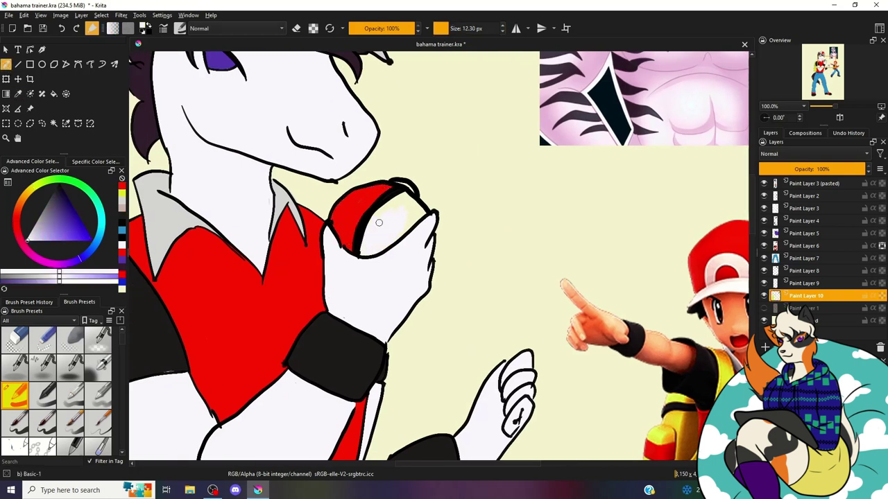
scroll(415, 202, "down", 4)
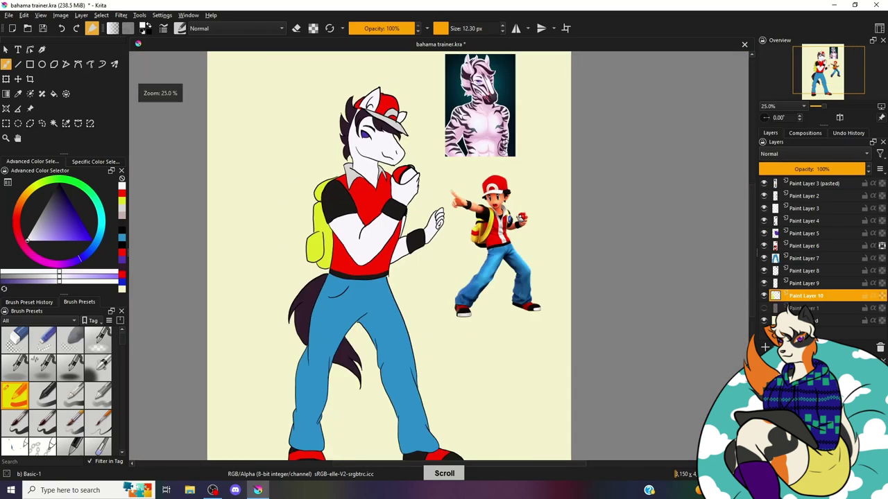
scroll(413, 160, "up", 3)
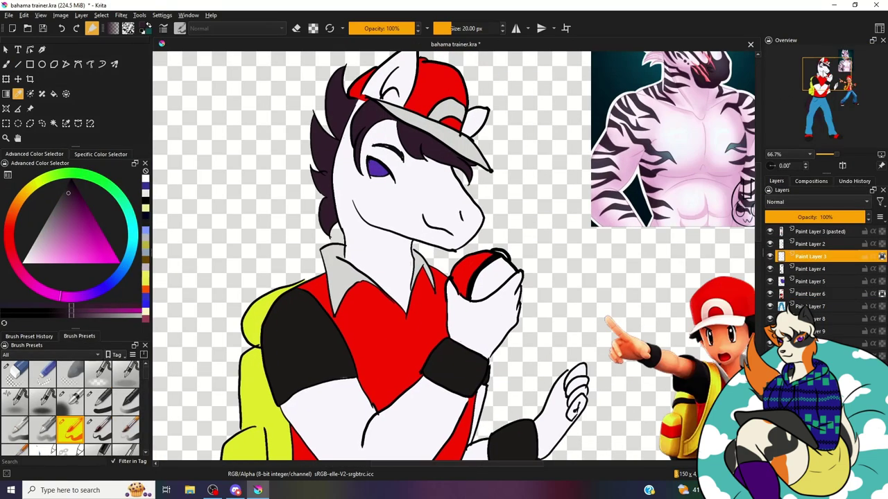
Step: With a bigger freehand brush, paint dark stripes on the face and cheek and darken the muzzle
left_click(7, 65)
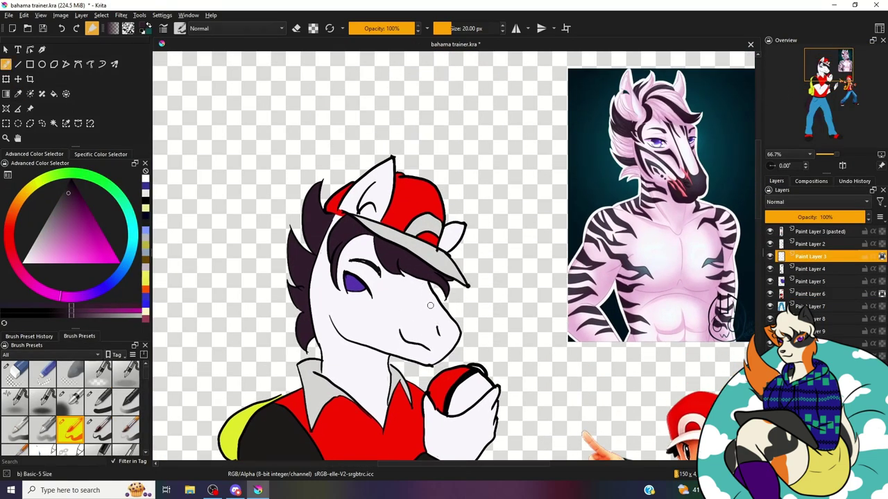
left_click(458, 27)
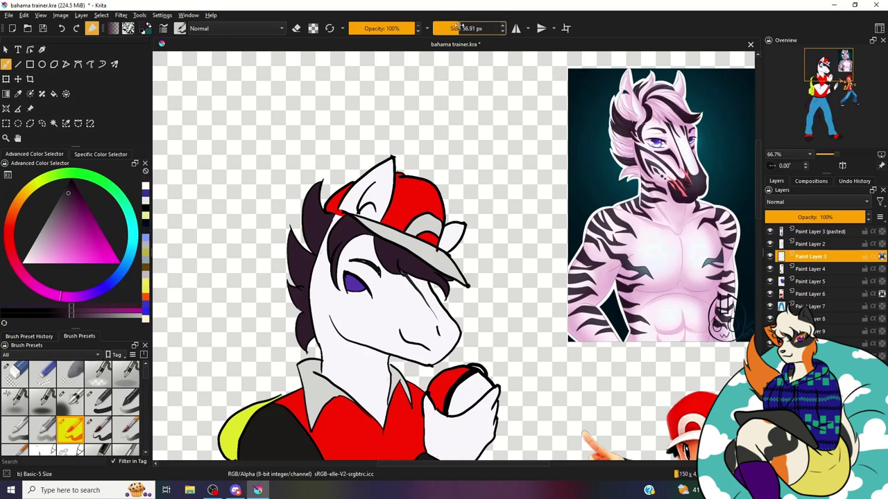
left_click_drag(428, 308, 434, 336)
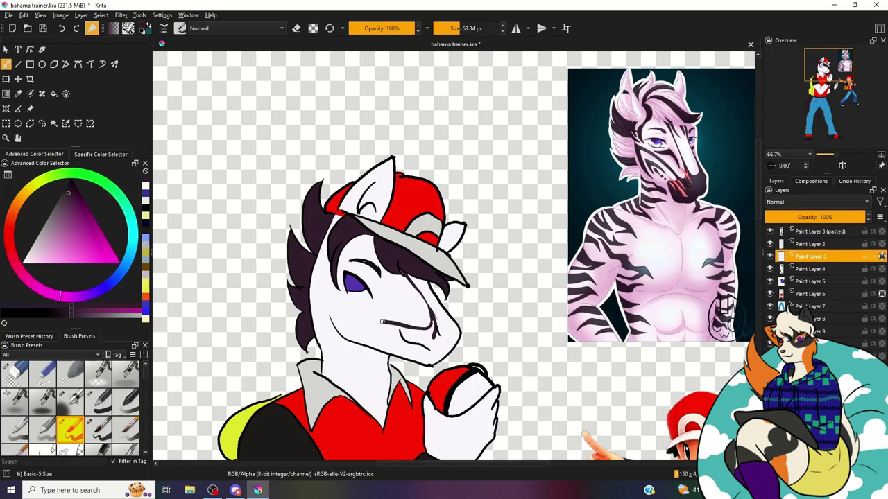
left_click_drag(381, 322, 335, 306)
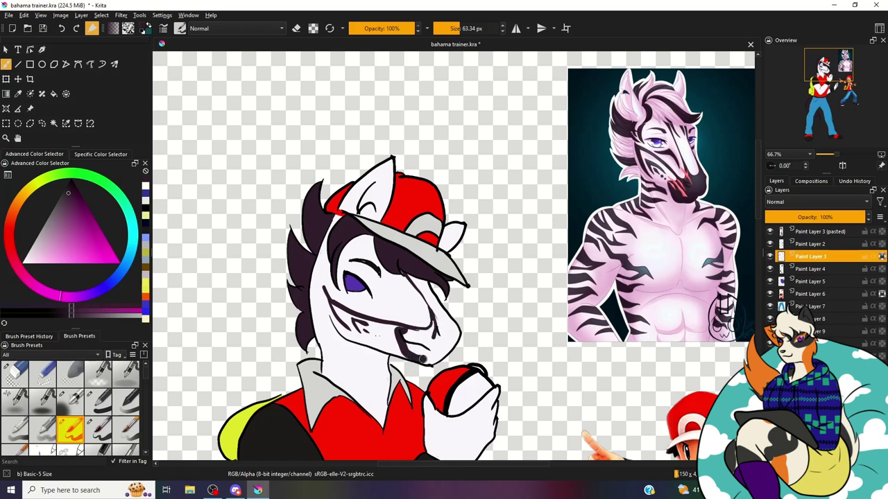
mouse_move(428, 362)
left_mouse_down()
mouse_move(451, 339)
mouse_move(422, 357)
left_mouse_up()
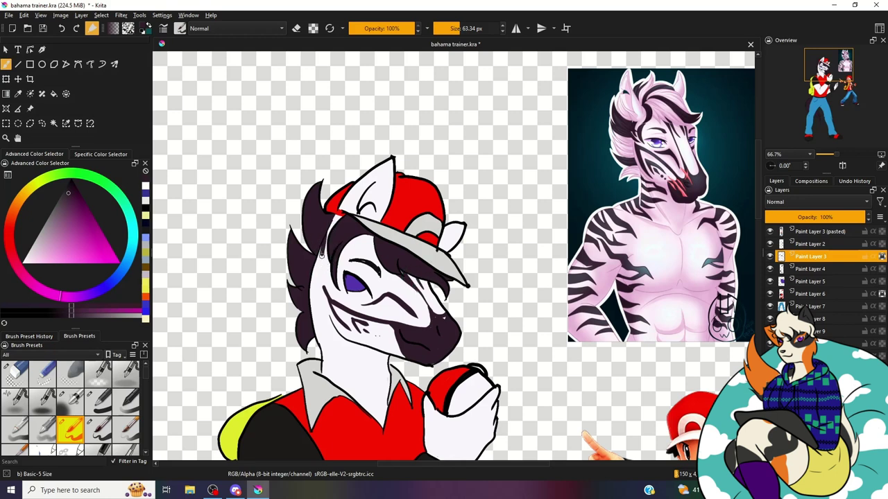
left_click_drag(321, 254, 327, 284)
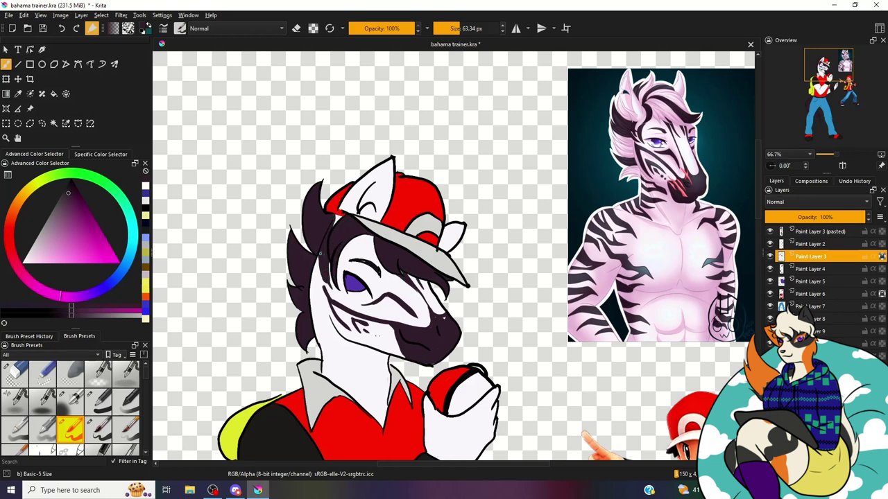
left_click_drag(341, 303, 390, 319)
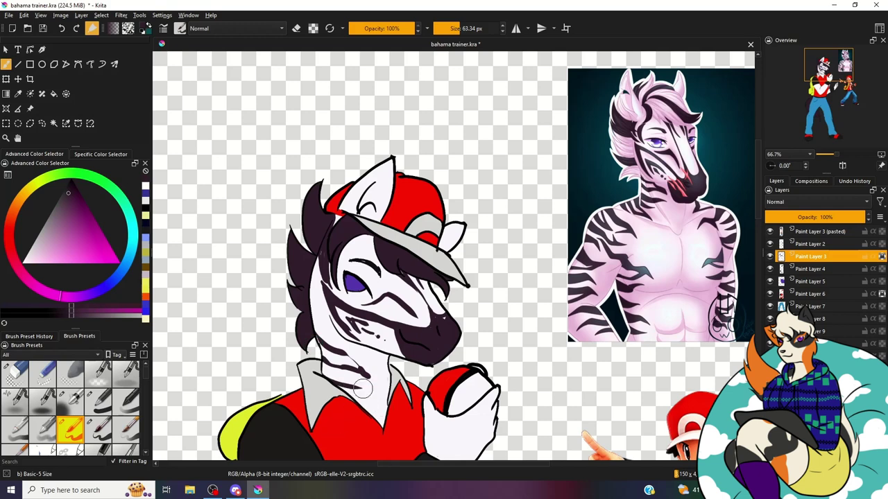
scroll(434, 360, "down", 5)
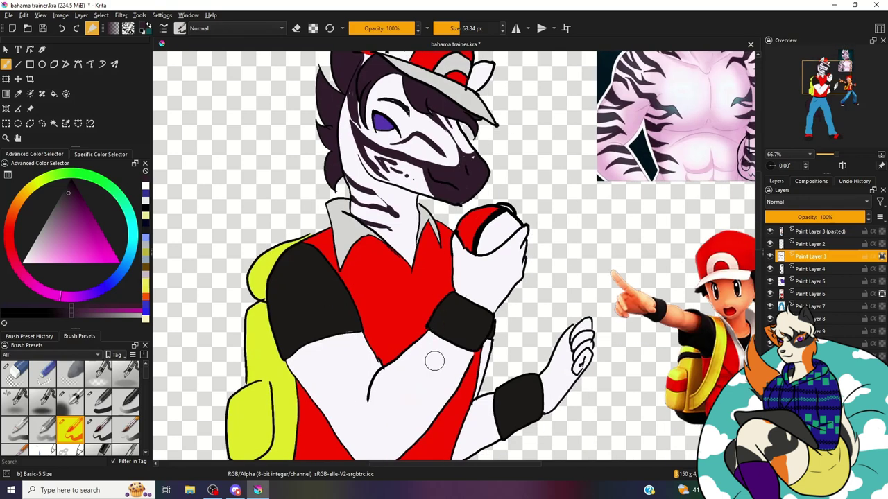
Step: Paint diagonal dark zebra stripes across the chest and torso
left_click_drag(311, 348, 286, 385)
mouse_move(360, 332)
left_mouse_down()
mouse_move(305, 355)
mouse_move(321, 362)
mouse_move(298, 384)
mouse_move(307, 396)
left_mouse_up()
mouse_move(344, 362)
left_mouse_down()
mouse_move(323, 387)
mouse_move(340, 403)
mouse_move(343, 446)
mouse_move(419, 296)
left_mouse_up()
left_click_drag(413, 337, 419, 296)
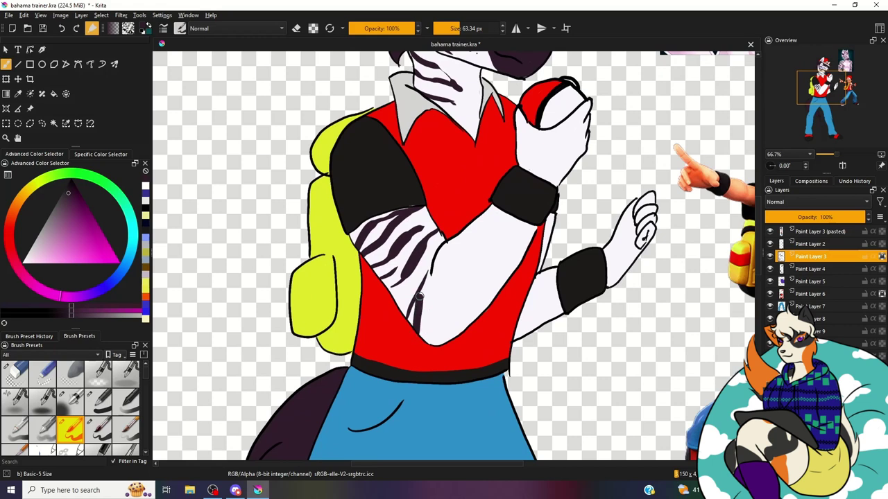
left_click_drag(445, 338, 443, 312)
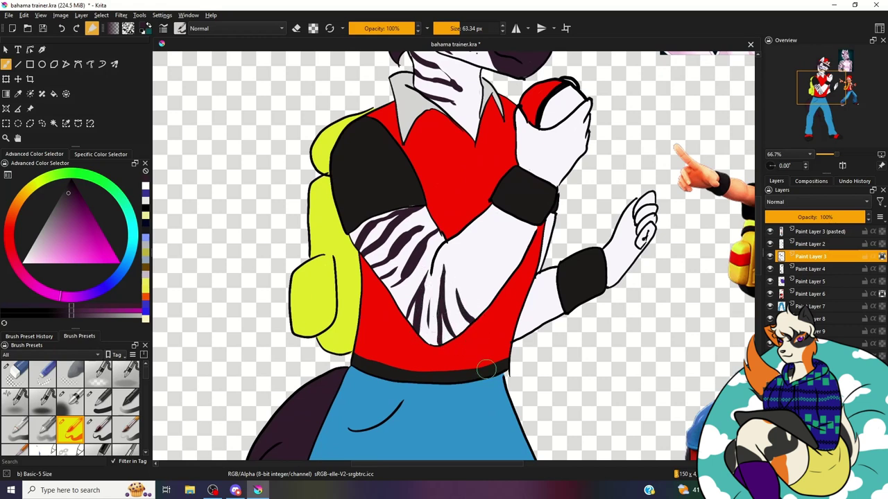
left_click_drag(456, 262, 484, 303)
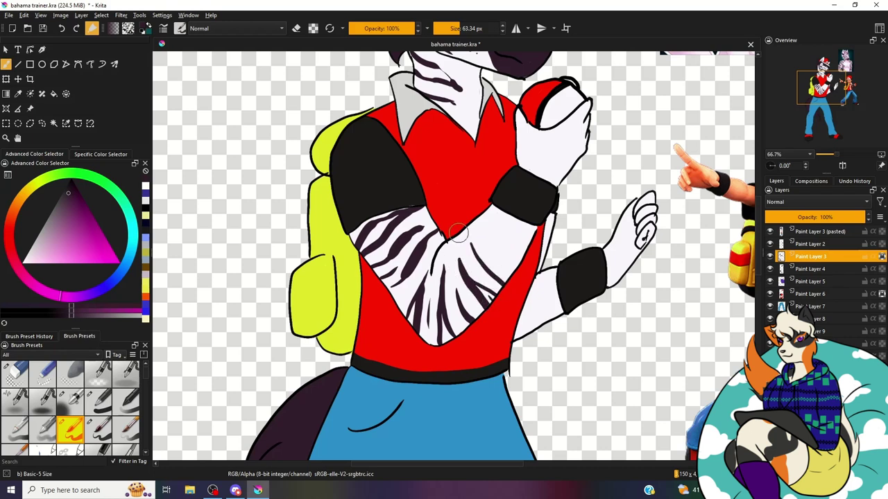
left_click_drag(480, 219, 523, 263)
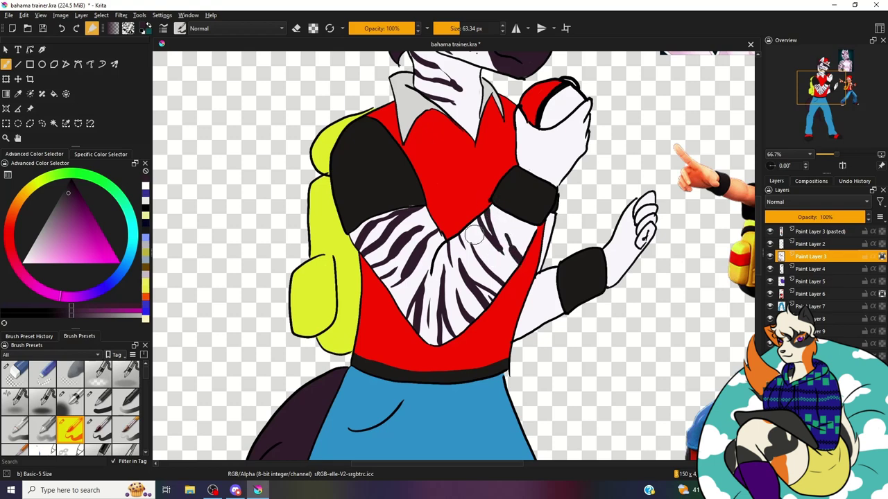
scroll(474, 236, "down", 3)
scroll(474, 236, "up", 1)
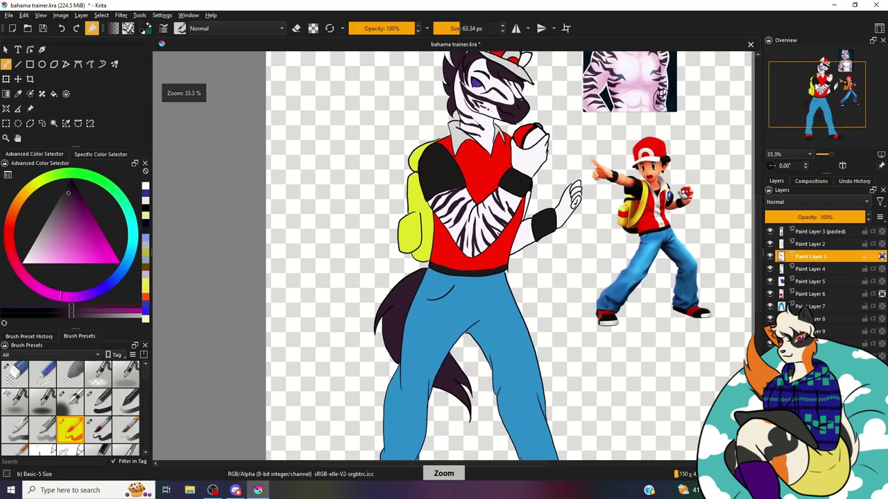
scroll(478, 234, "up", 2)
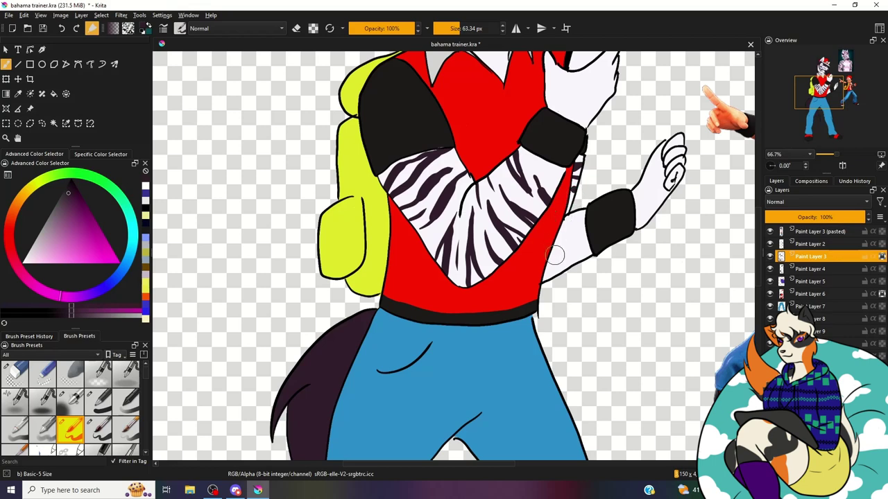
Step: Paint three dark zebra stripes on the upper arm and view the full figure
mouse_move(548, 264)
left_mouse_down()
mouse_move(545, 282)
mouse_move(555, 275)
left_mouse_up()
left_click_drag(565, 240, 555, 280)
mouse_move(574, 213)
left_mouse_down()
mouse_move(567, 247)
mouse_move(578, 262)
left_mouse_up()
scroll(583, 249, "down", 2)
scroll(603, 247, "up", 1)
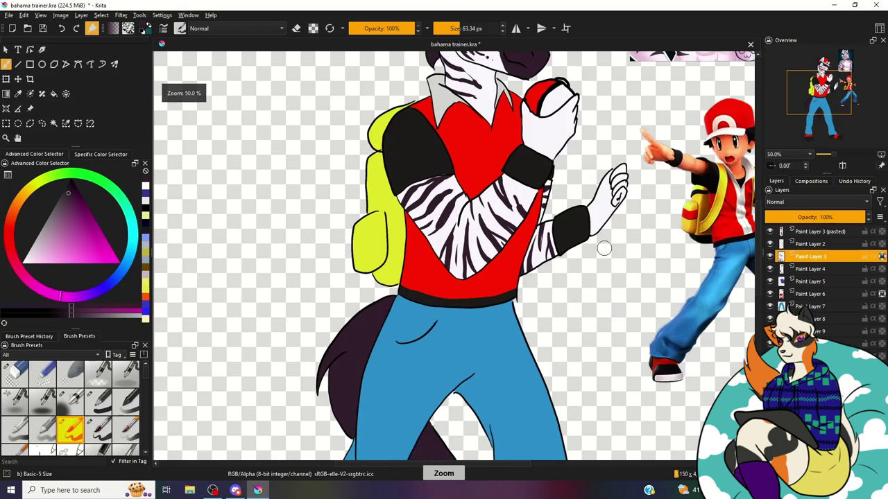
scroll(608, 217, "down", 2)
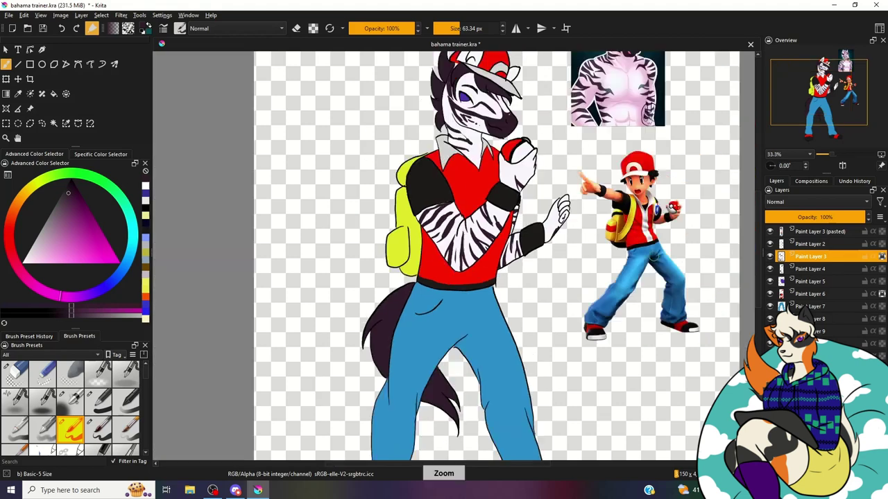
scroll(662, 272, "down", 1)
scroll(424, 163, "up", 3)
scroll(424, 163, "up", 1)
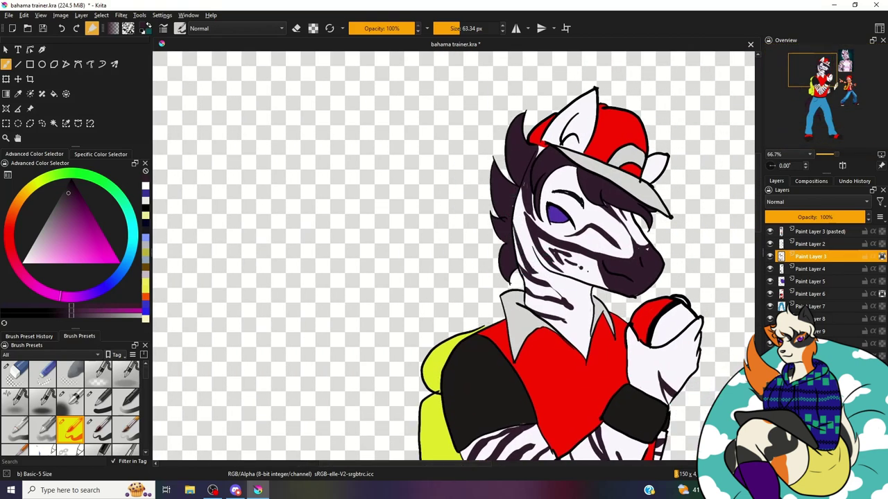
scroll(555, 139, "down", 3)
left_click_drag(805, 90, 829, 93)
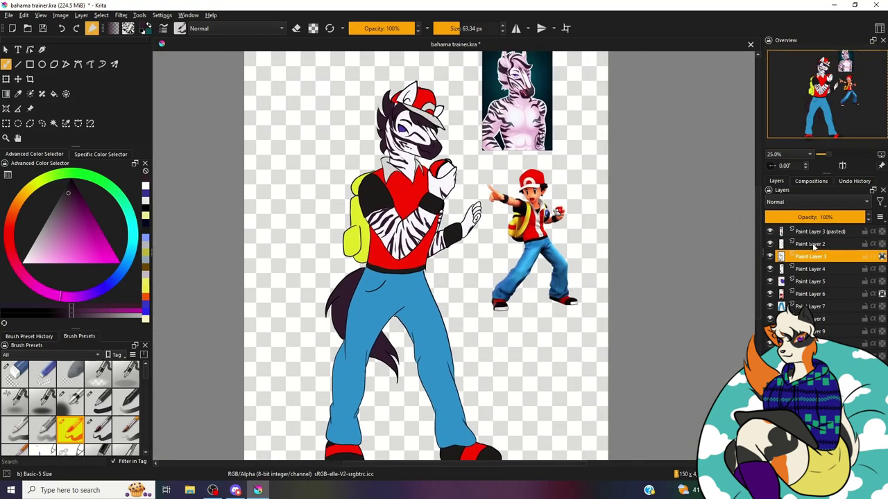
Step: Hide the references and fill the character silhouette solid blue on a new layer
left_click(815, 244)
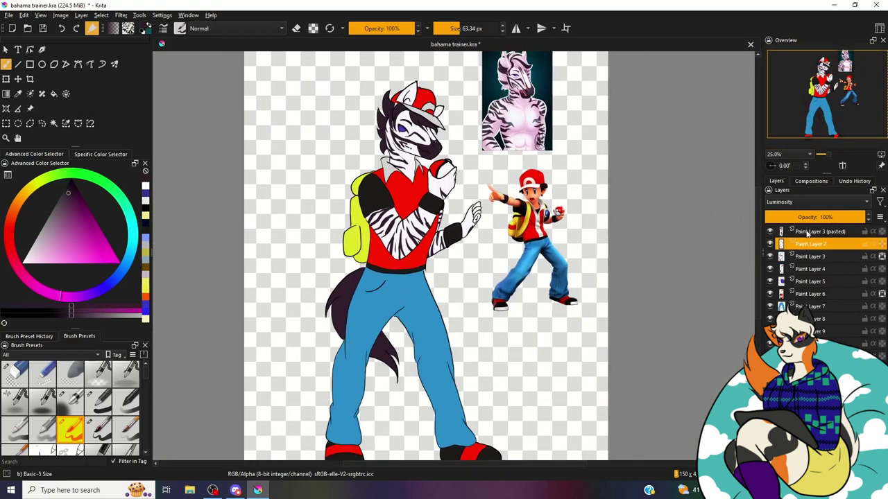
left_click(769, 232)
key("Insert")
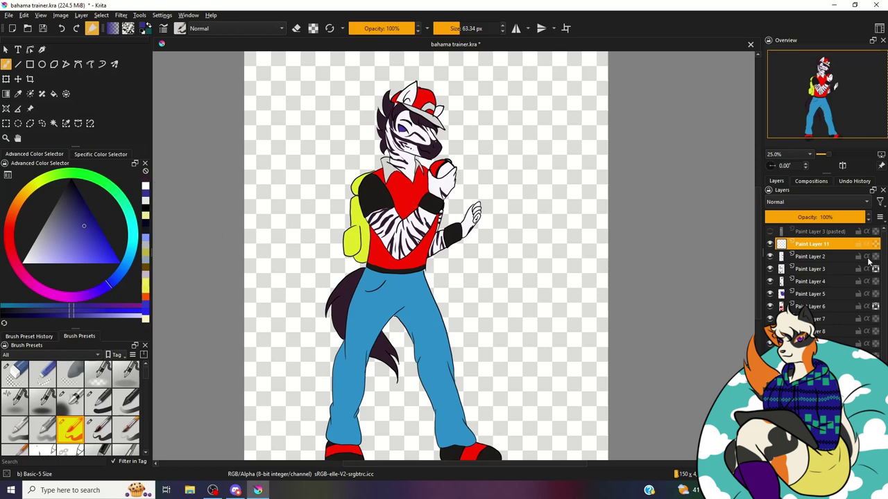
key("f")
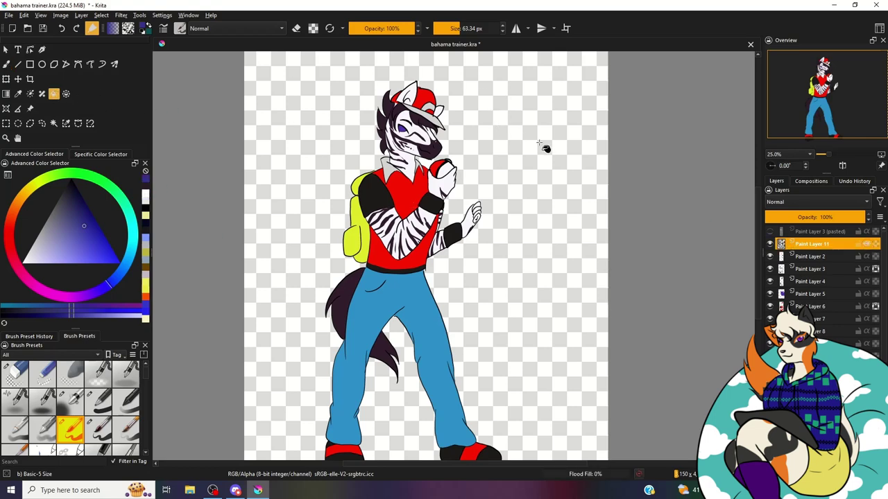
left_click(542, 144)
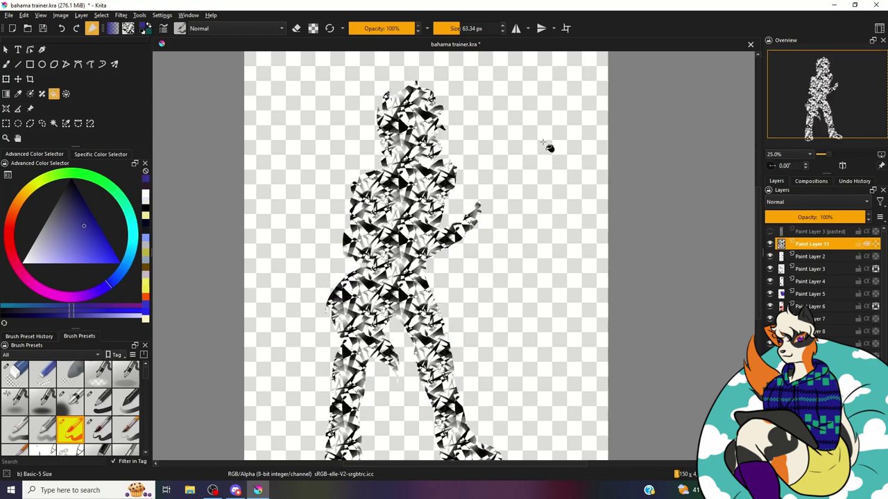
key("ctrl+z")
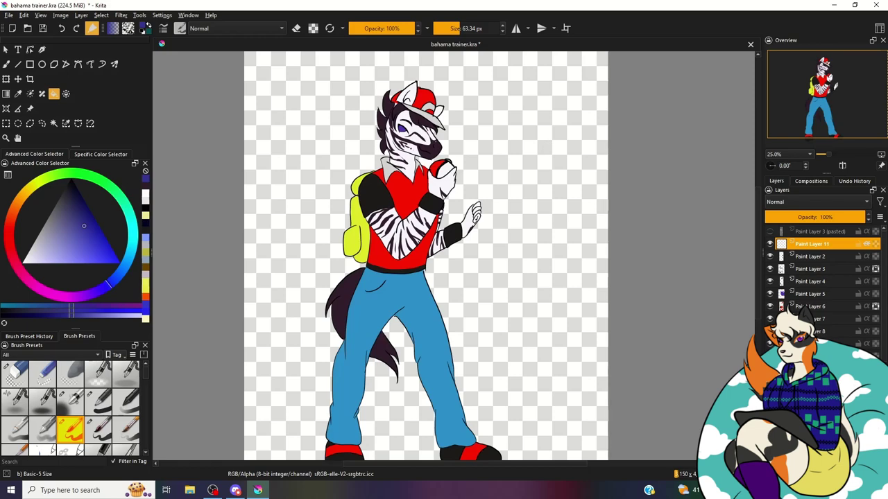
left_click(517, 123)
Step: Set the blue layer to Multiply at lower opacity, then pick a smaller Airbrush Soft
left_click(816, 202)
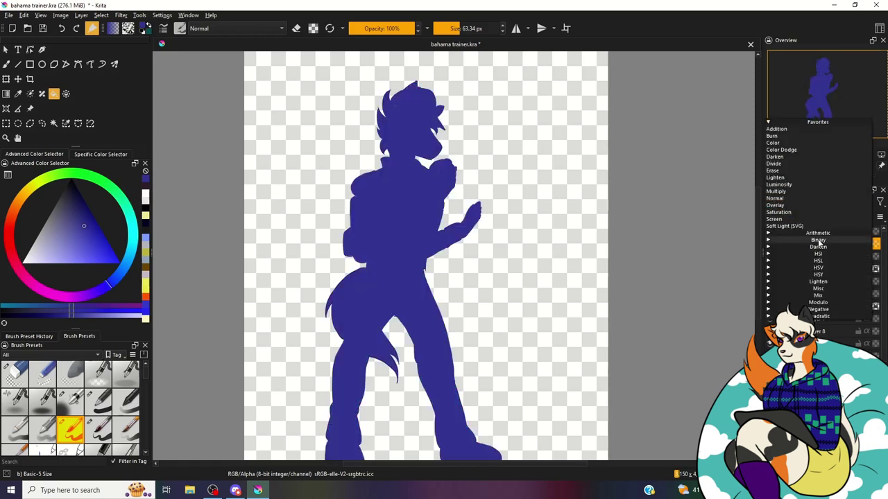
left_click(775, 190)
left_click_drag(840, 218, 818, 238)
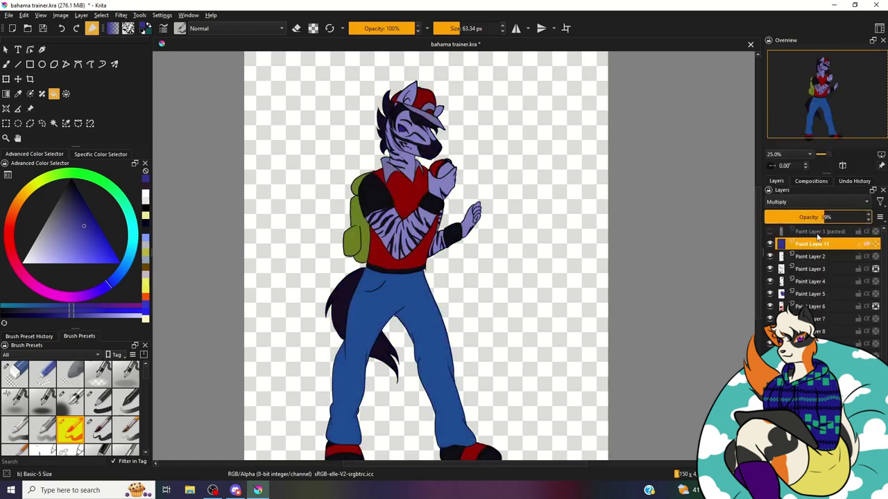
left_click(70, 401)
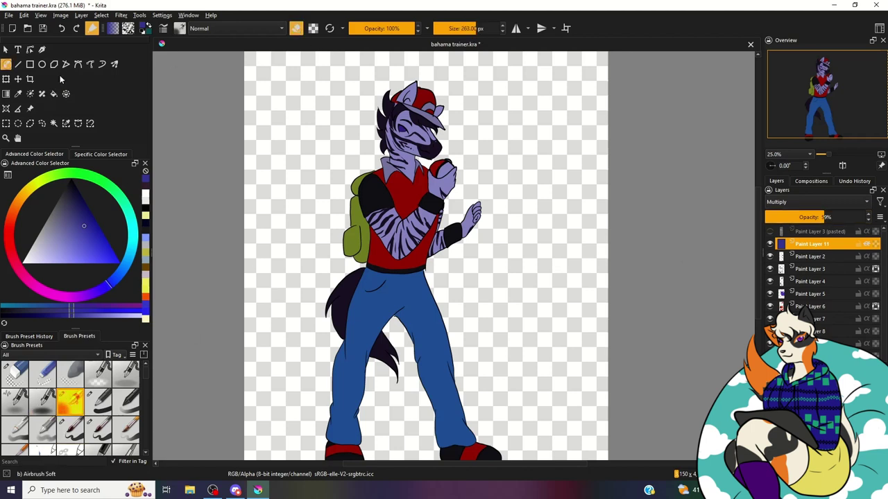
key("bracketleft")
key("bracketleft")
key("bracketleft")
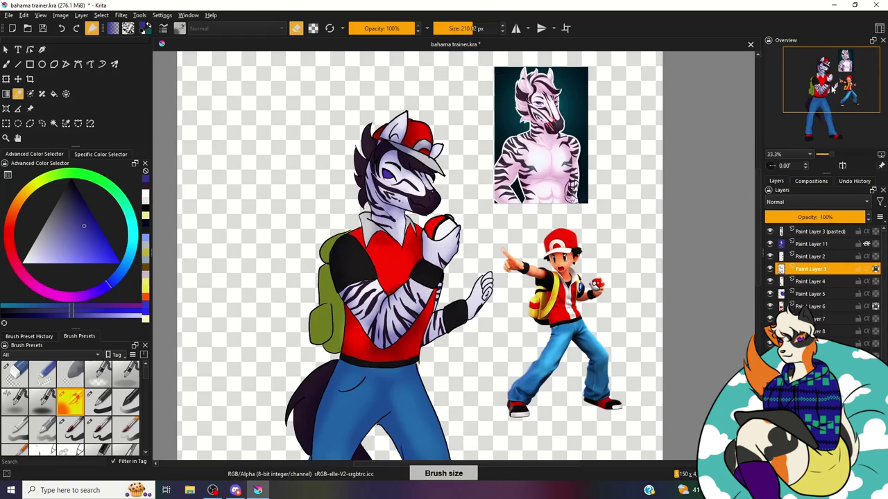
key("1")
left_click(844, 61)
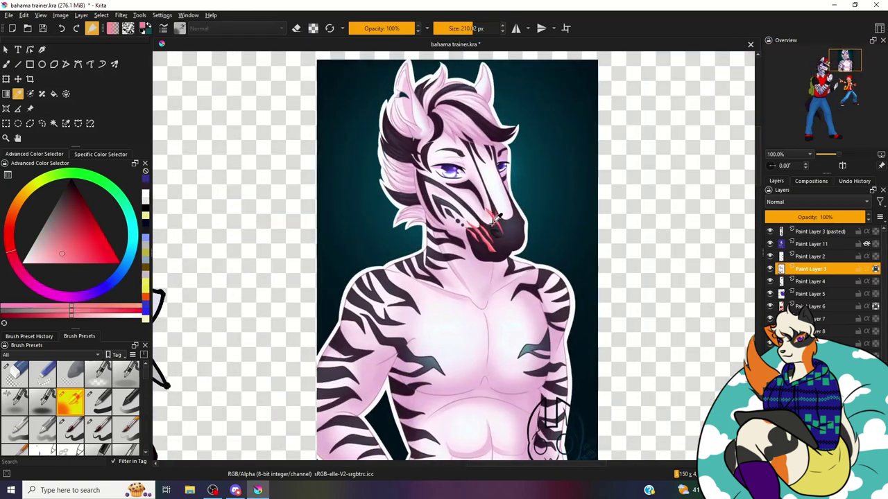
left_click(48, 354)
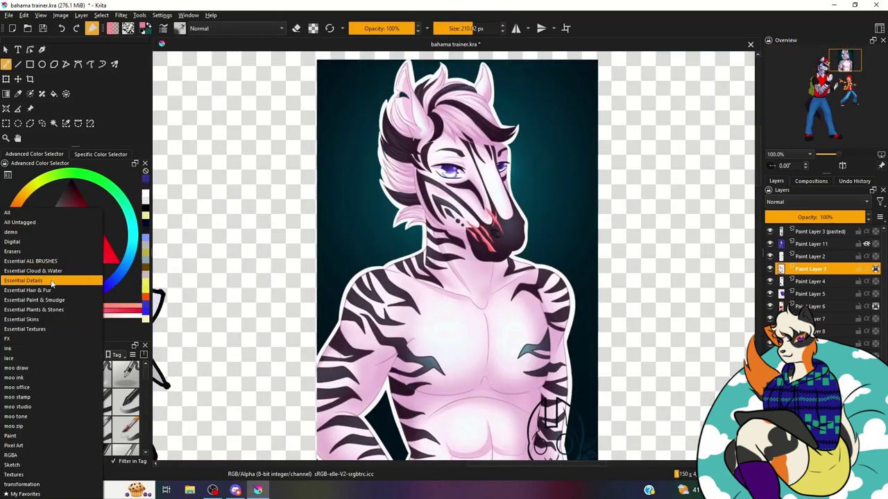
left_click(58, 321)
left_click(92, 354)
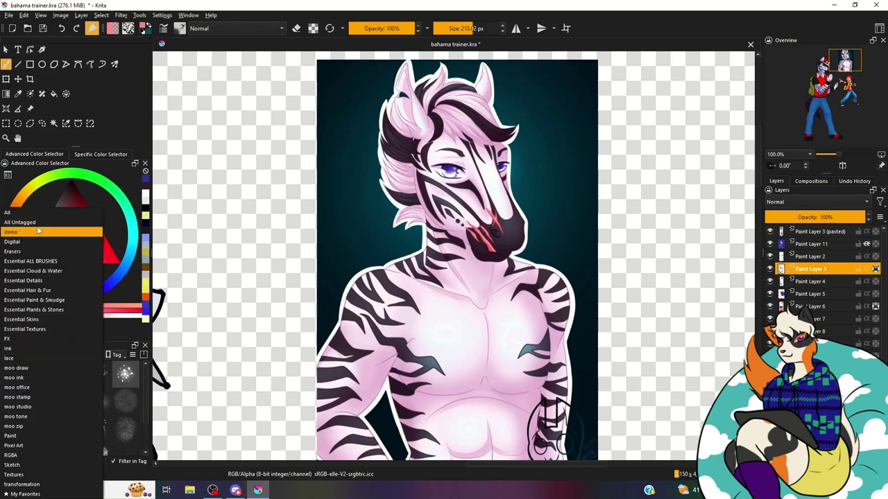
left_click(42, 266)
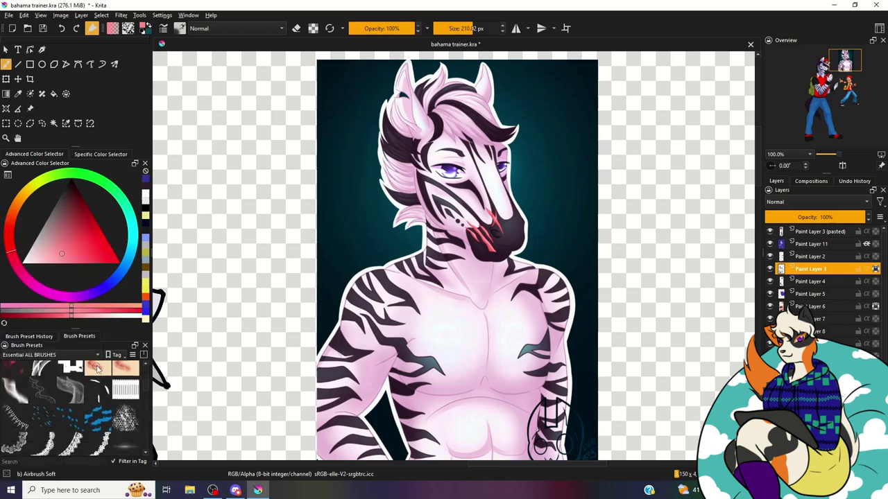
scroll(98, 388, "down", 3)
scroll(97, 402, "down", 3)
left_click(126, 420)
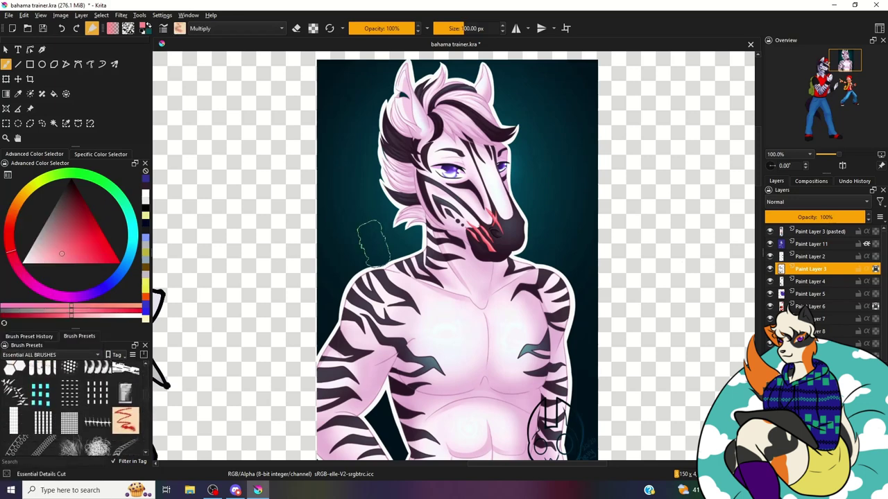
scroll(373, 244, "up", 2)
scroll(373, 244, "down", 2)
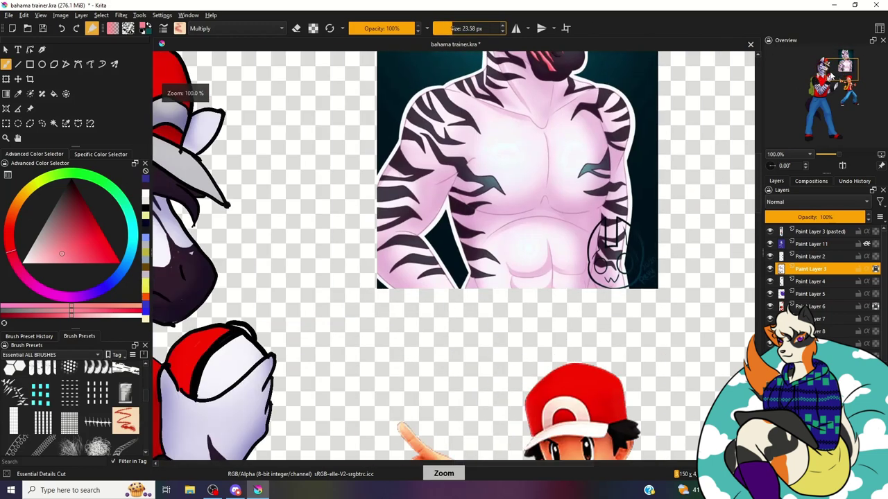
scroll(273, 348, "up", 2)
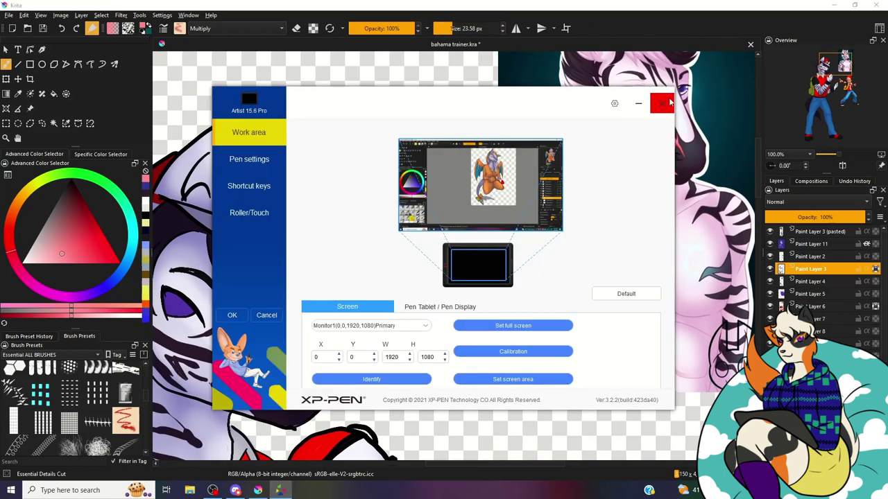
left_click(662, 103)
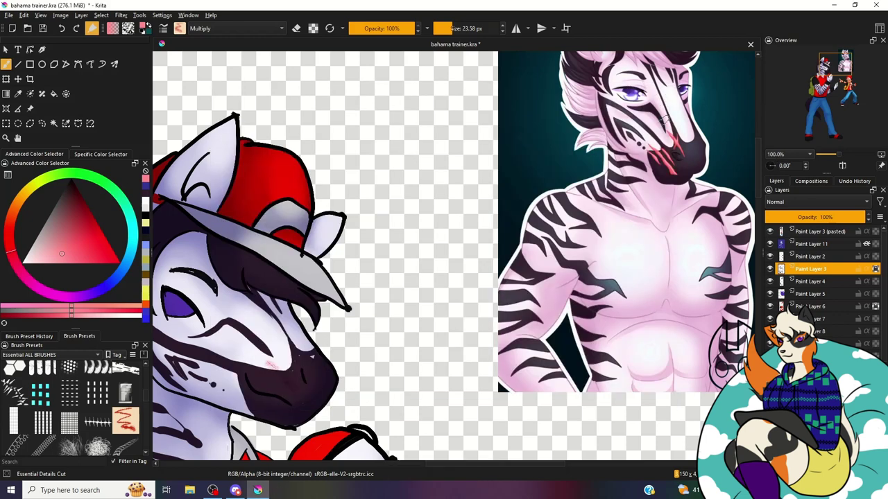
key("ctrl+z")
key("ctrl+z")
left_click(39, 354)
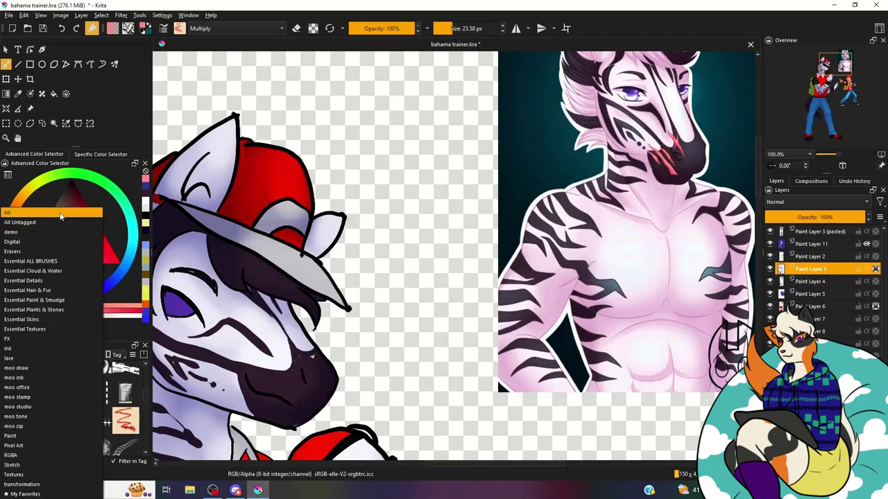
left_click(61, 217)
left_click(29, 335)
scroll(64, 425, "down", 3)
Step: With the Basic-5 Size brush, paint two pink diagonal muzzle slashes, then zoom out to 50%
left_click(122, 416)
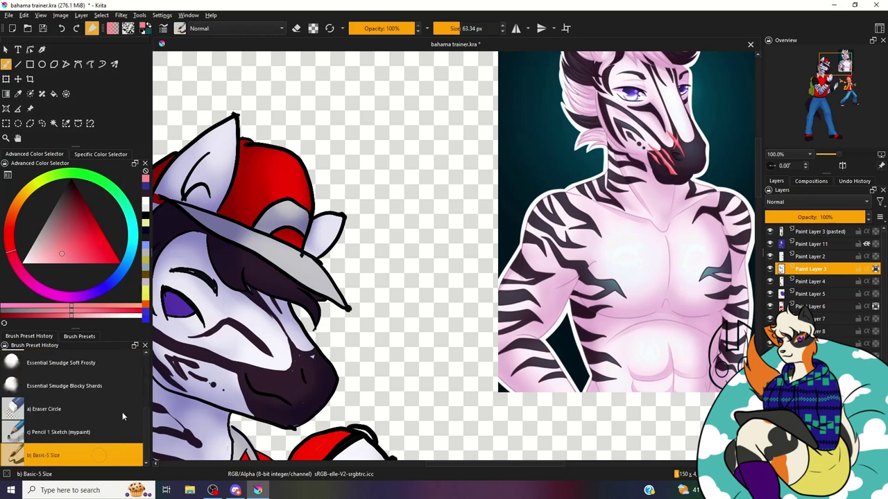
left_click_drag(266, 356, 289, 383)
left_click_drag(214, 362, 250, 396)
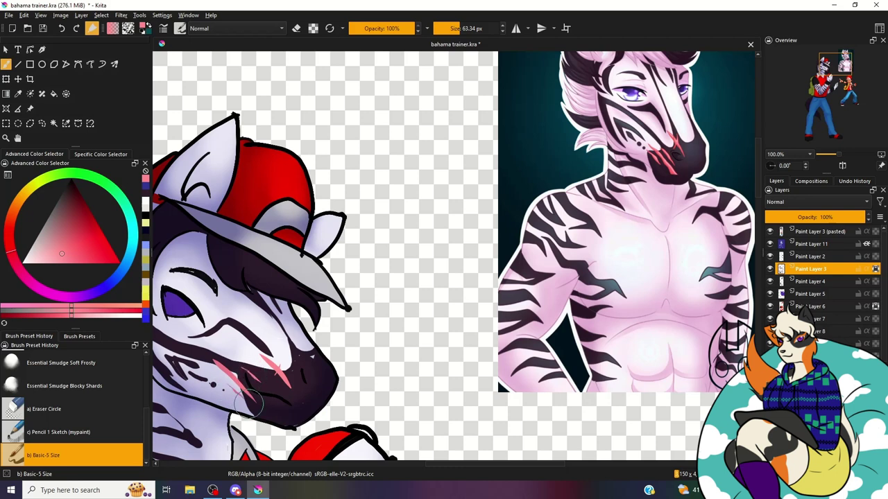
left_click_drag(235, 378, 245, 393)
left_click(818, 83)
key("minus")
key("minus")
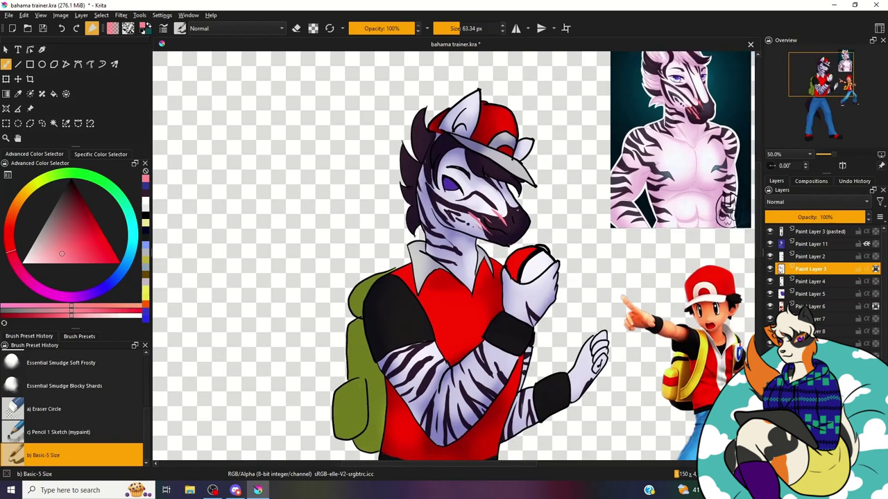
Step: Make Paint Layer 4 active and sample black from the line art with the Color Sampler
left_click_drag(828, 101, 835, 94)
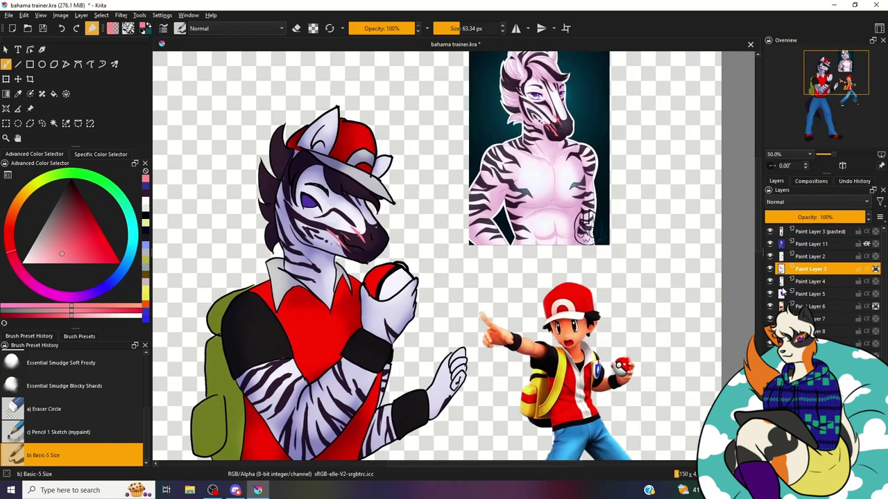
left_click(810, 282)
left_click(816, 71)
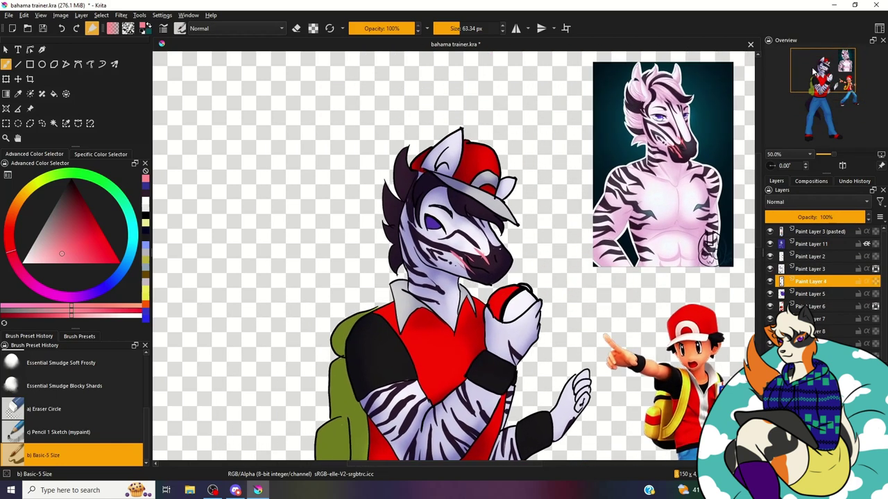
left_click(769, 244)
key("p")
left_click(464, 222)
left_click(769, 244)
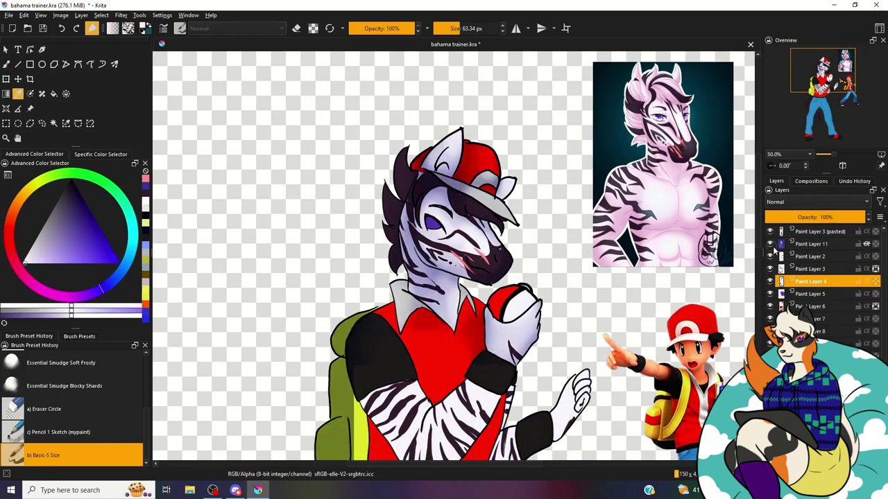